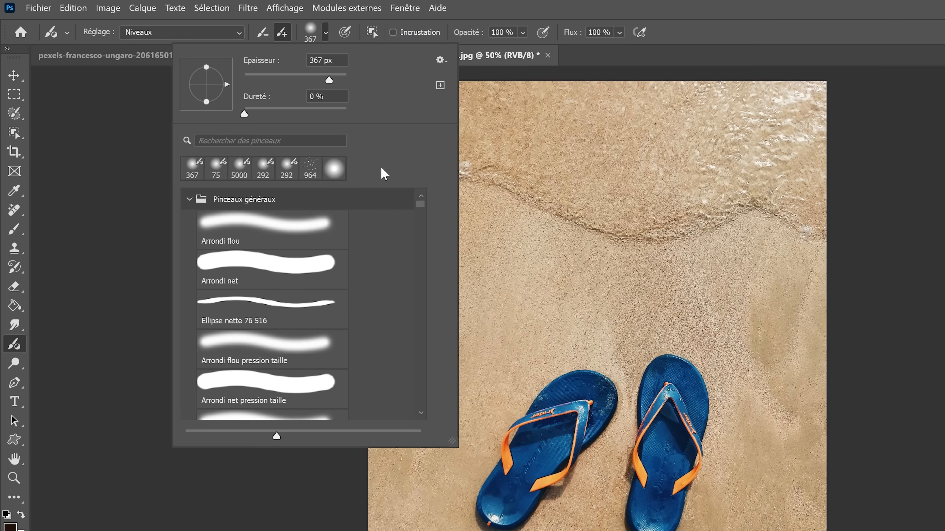
{"action": "left_click", "coordinate": [449, 18]}
{"action": "left_click", "coordinate": [347, 37]}
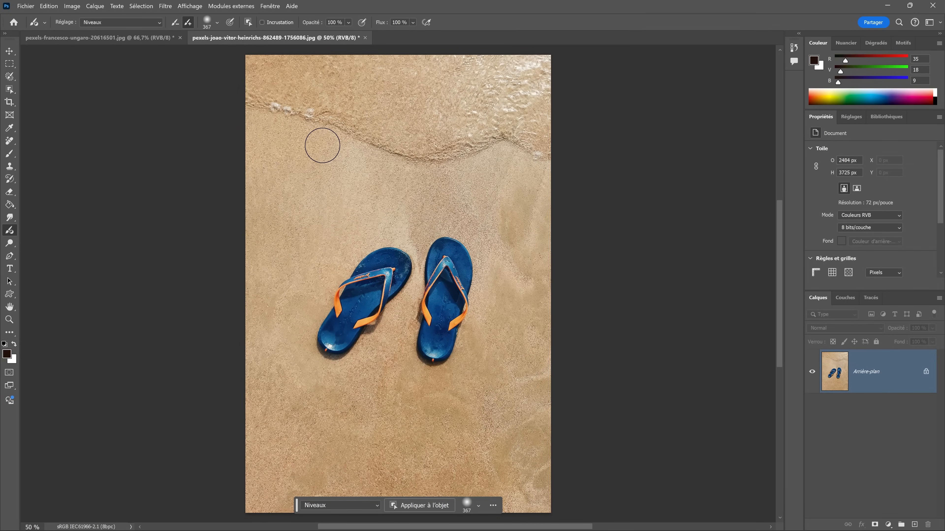
{"action": "mouse_move", "coordinate": [324, 205]}
{"action": "left_mouse_down"}
{"action": "mouse_move", "coordinate": [314, 168]}
{"action": "mouse_move", "coordinate": [311, 197]}
{"action": "left_mouse_up"}
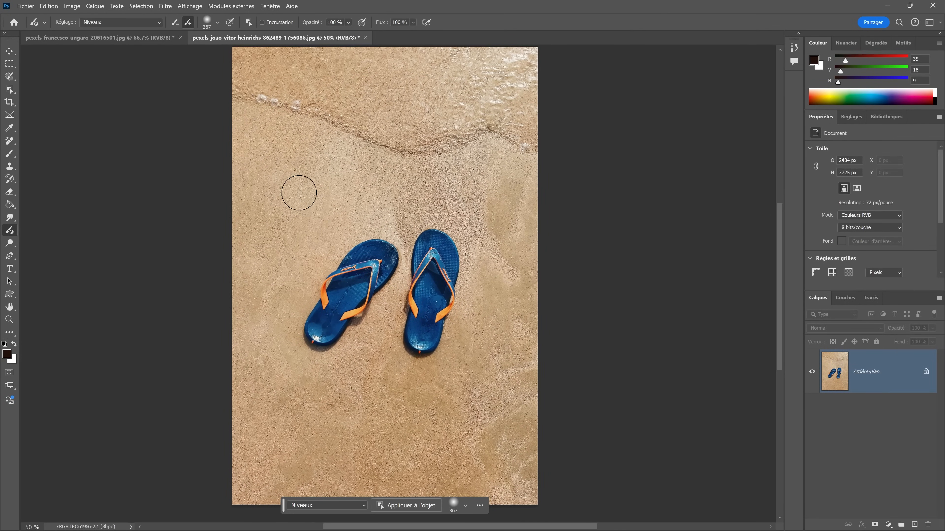
Paint a soft Inverser adjustment stroke on the sand above the left flip-flop and subtract the stroke's upper end from its mask.
{"action": "left_click", "coordinate": [160, 23]}
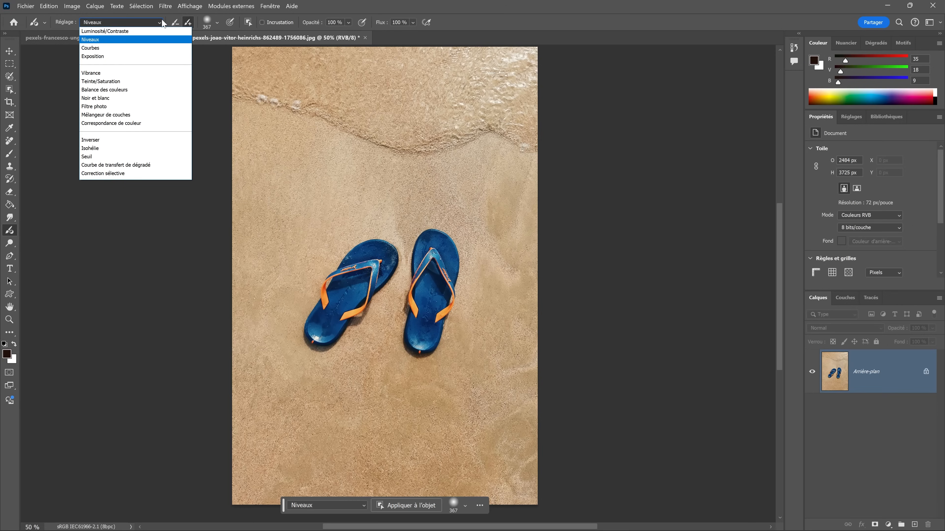
{"action": "left_click", "coordinate": [100, 140]}
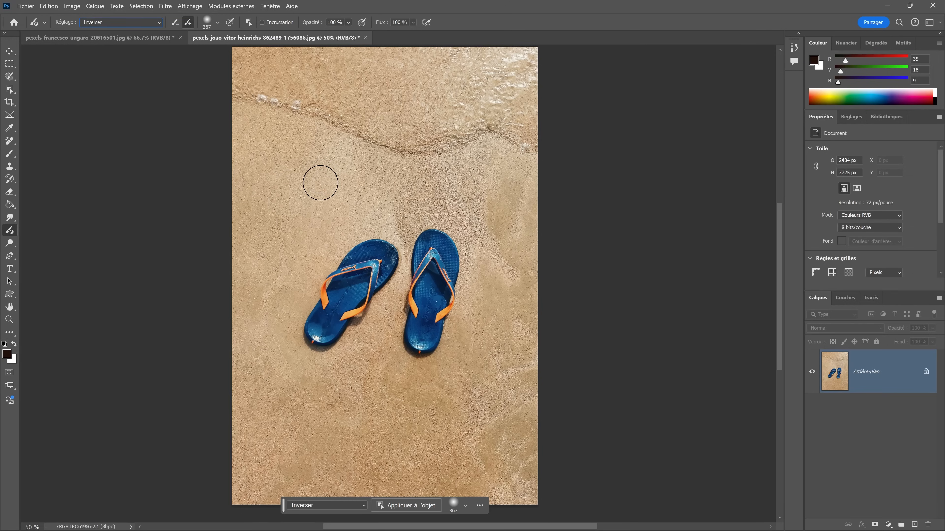
{"action": "mouse_move", "coordinate": [347, 165]}
{"action": "left_mouse_down"}
{"action": "mouse_move", "coordinate": [288, 191]}
{"action": "mouse_move", "coordinate": [272, 275]}
{"action": "mouse_move", "coordinate": [274, 225]}
{"action": "mouse_move", "coordinate": [294, 187]}
{"action": "mouse_move", "coordinate": [344, 167]}
{"action": "mouse_move", "coordinate": [315, 181]}
{"action": "mouse_move", "coordinate": [273, 233]}
{"action": "mouse_move", "coordinate": [272, 277]}
{"action": "mouse_move", "coordinate": [277, 227]}
{"action": "mouse_move", "coordinate": [300, 184]}
{"action": "mouse_move", "coordinate": [349, 163]}
{"action": "left_mouse_up"}
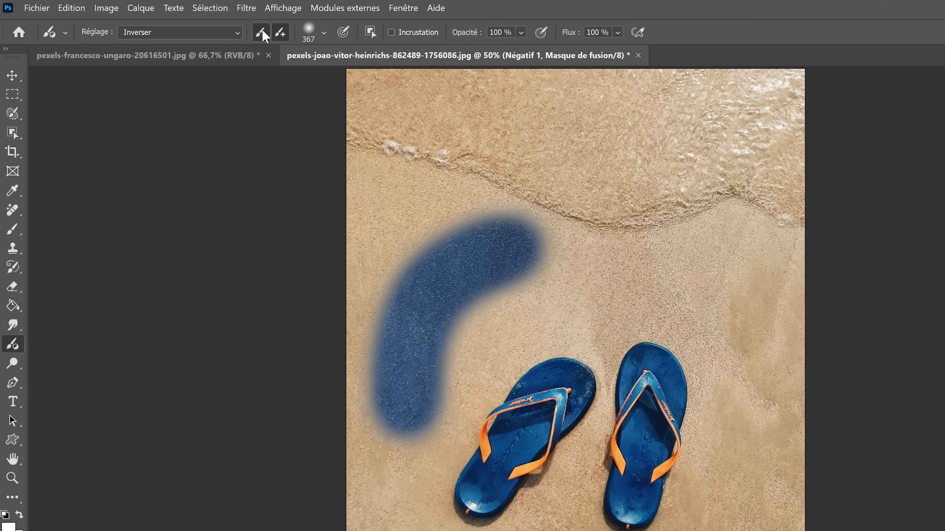
{"action": "left_click", "coordinate": [261, 32]}
{"action": "mouse_move", "coordinate": [483, 228]}
{"action": "left_mouse_down"}
{"action": "mouse_move", "coordinate": [521, 228]}
{"action": "mouse_move", "coordinate": [482, 280]}
{"action": "mouse_move", "coordinate": [540, 226]}
{"action": "mouse_move", "coordinate": [468, 245]}
{"action": "mouse_move", "coordinate": [527, 215]}
{"action": "mouse_move", "coordinate": [470, 286]}
{"action": "mouse_move", "coordinate": [490, 266]}
{"action": "mouse_move", "coordinate": [453, 208]}
{"action": "mouse_move", "coordinate": [475, 262]}
{"action": "mouse_move", "coordinate": [485, 236]}
{"action": "left_mouse_up"}
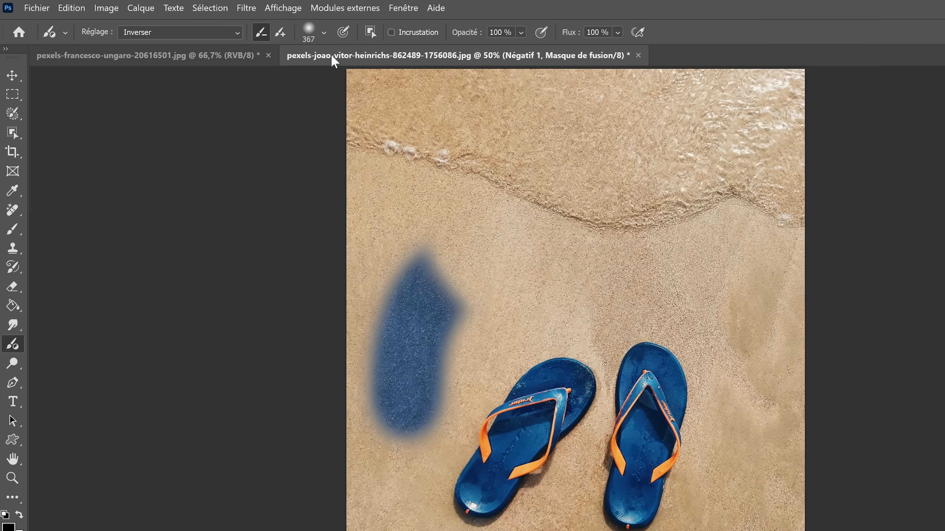
Set the brush hardness to 100 % and subtract more of the inverted area's upper end with a hard edge.
{"action": "right_click", "coordinate": [472, 254]}
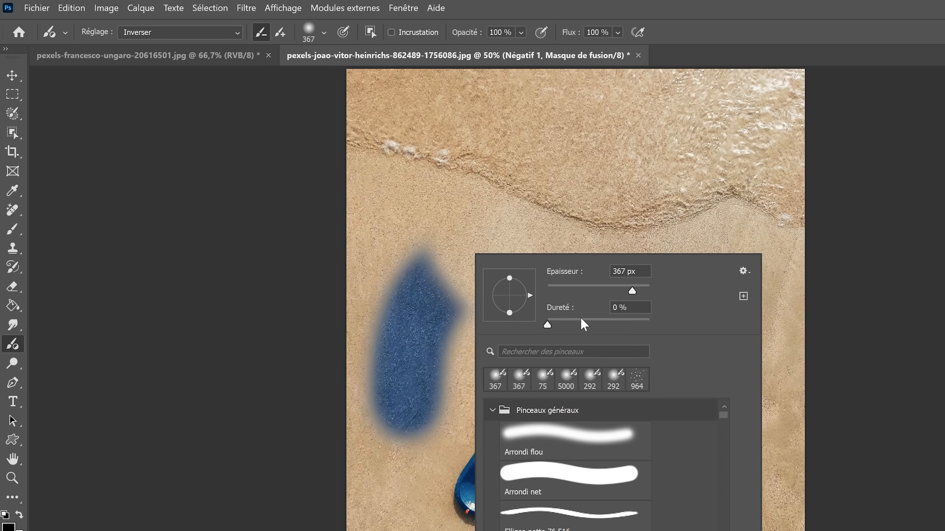
{"action": "left_click_drag", "start_coordinate": [575, 325], "coordinate": [660, 328]}
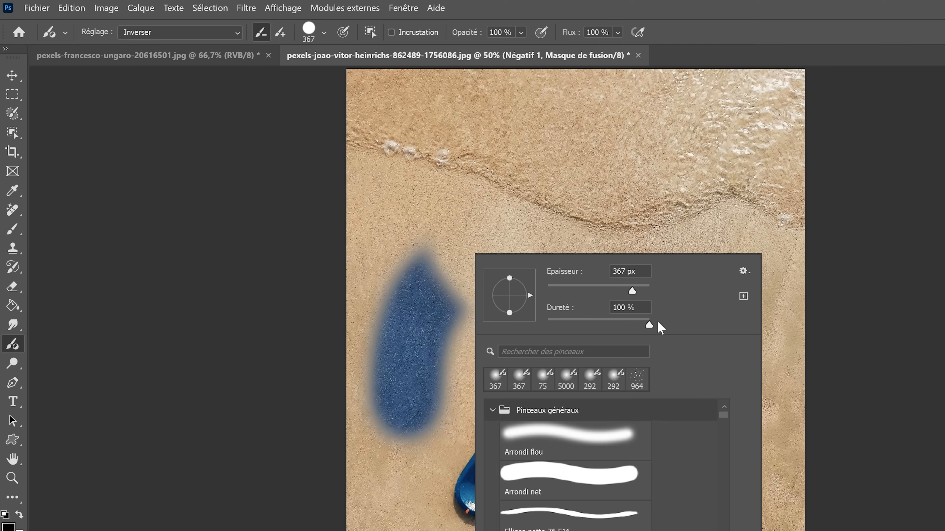
{"action": "left_click", "coordinate": [422, 253]}
{"action": "mouse_move", "coordinate": [422, 253]}
{"action": "left_mouse_down"}
{"action": "mouse_move", "coordinate": [468, 302]}
{"action": "mouse_move", "coordinate": [413, 255]}
{"action": "mouse_move", "coordinate": [459, 325]}
{"action": "mouse_move", "coordinate": [464, 298]}
{"action": "mouse_move", "coordinate": [426, 260]}
{"action": "mouse_move", "coordinate": [391, 275]}
{"action": "mouse_move", "coordinate": [425, 263]}
{"action": "left_mouse_up"}
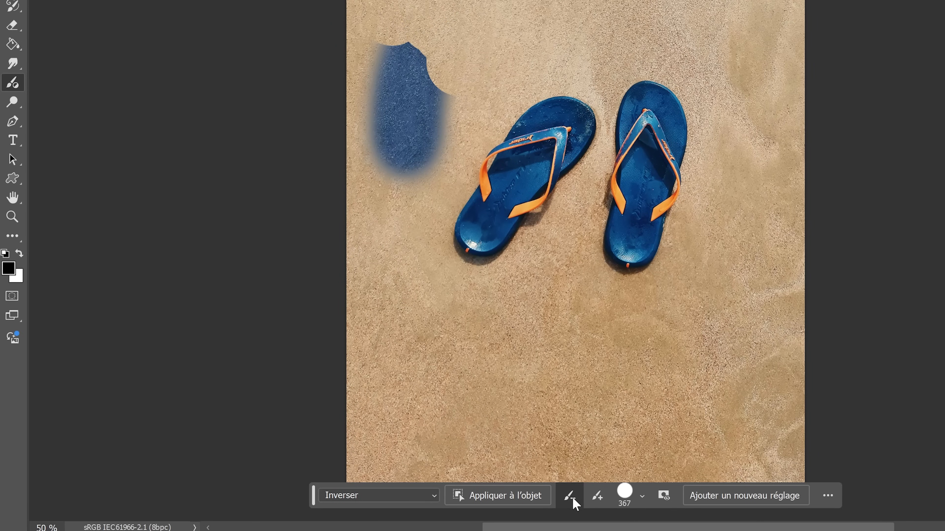
Check the brush size and hardness options, view the Négatif 1 mask on its own, and return to the image.
{"action": "left_click", "coordinate": [643, 497]}
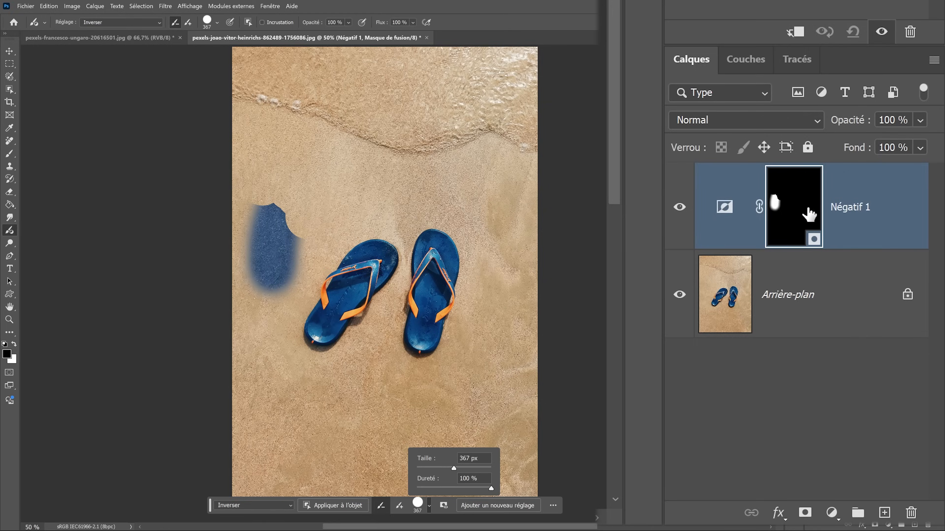
{"action": "left_click", "coordinate": [791, 221], "text": "alt"}
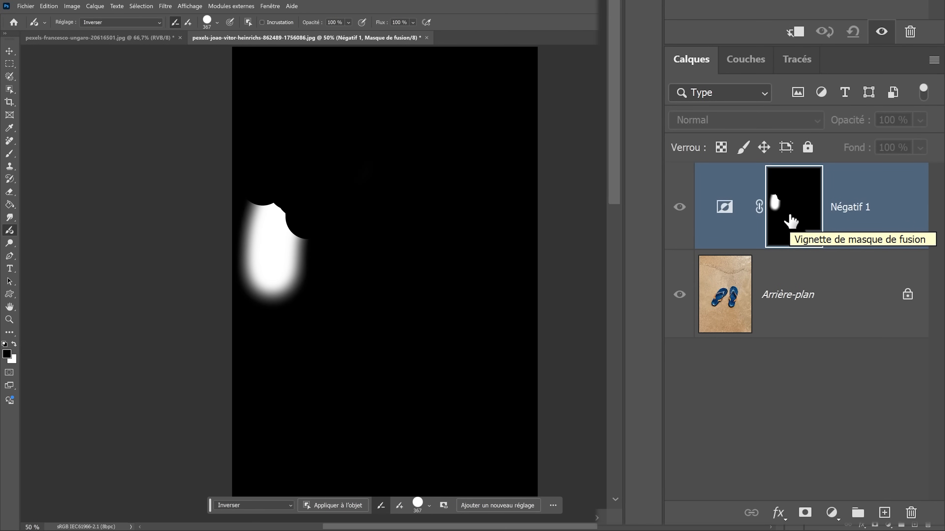
{"action": "left_click", "coordinate": [791, 221], "text": "alt"}
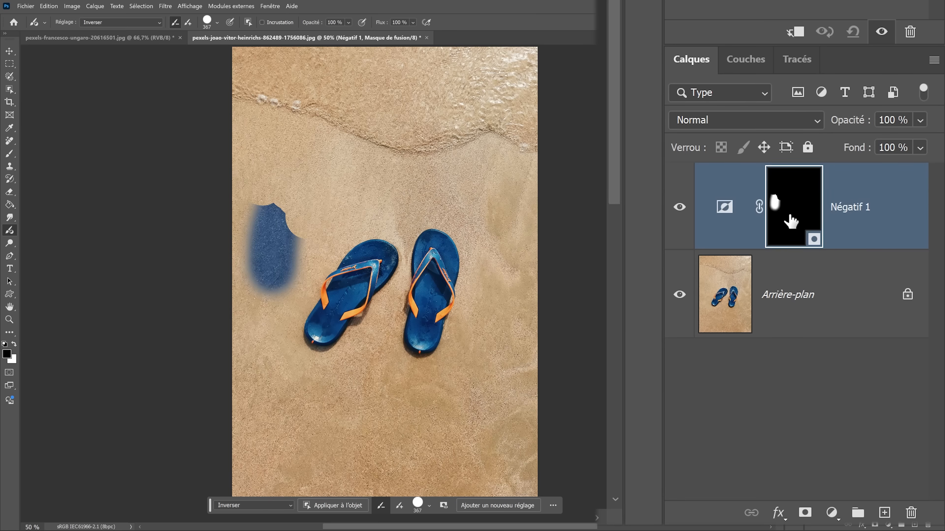
{"action": "double_click", "coordinate": [791, 221]}
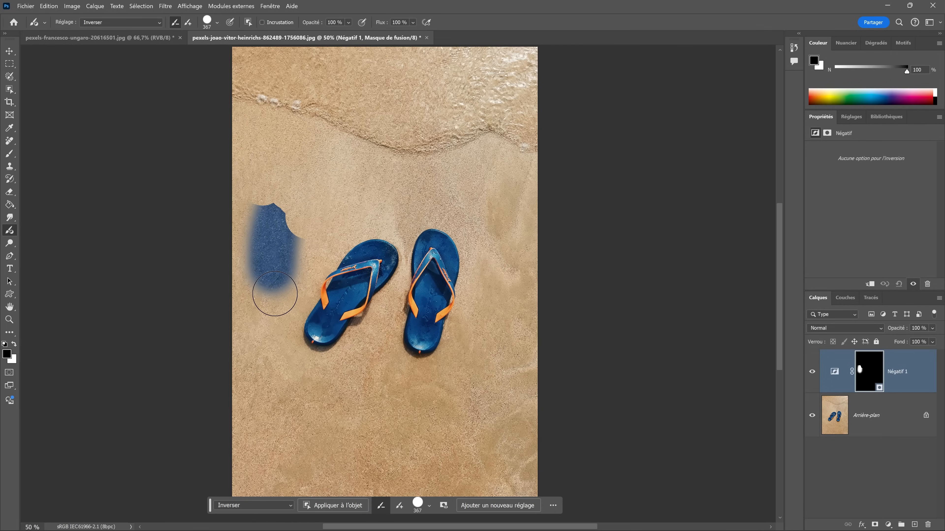
Subtract most of the inverted area, switch the brush back to adding, and paint a larger hard-edged area from the sand to the waterline.
{"action": "mouse_move", "coordinate": [277, 268]}
{"action": "left_mouse_down"}
{"action": "mouse_move", "coordinate": [286, 219]}
{"action": "mouse_move", "coordinate": [306, 188]}
{"action": "left_mouse_up"}
{"action": "left_click", "coordinate": [188, 22]}
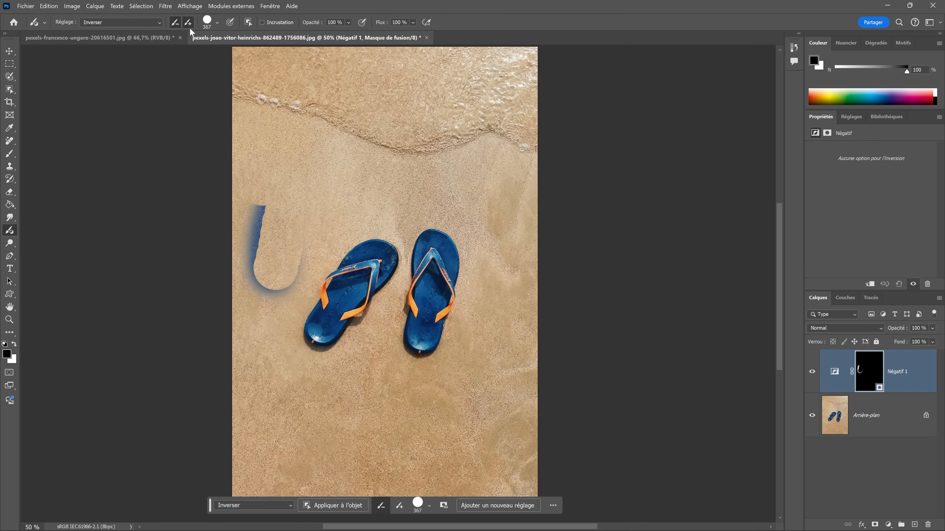
{"action": "mouse_move", "coordinate": [426, 147]}
{"action": "left_mouse_down"}
{"action": "mouse_move", "coordinate": [262, 249]}
{"action": "mouse_move", "coordinate": [264, 313]}
{"action": "mouse_move", "coordinate": [257, 197]}
{"action": "mouse_move", "coordinate": [375, 105]}
{"action": "mouse_move", "coordinate": [350, 119]}
{"action": "left_mouse_up"}
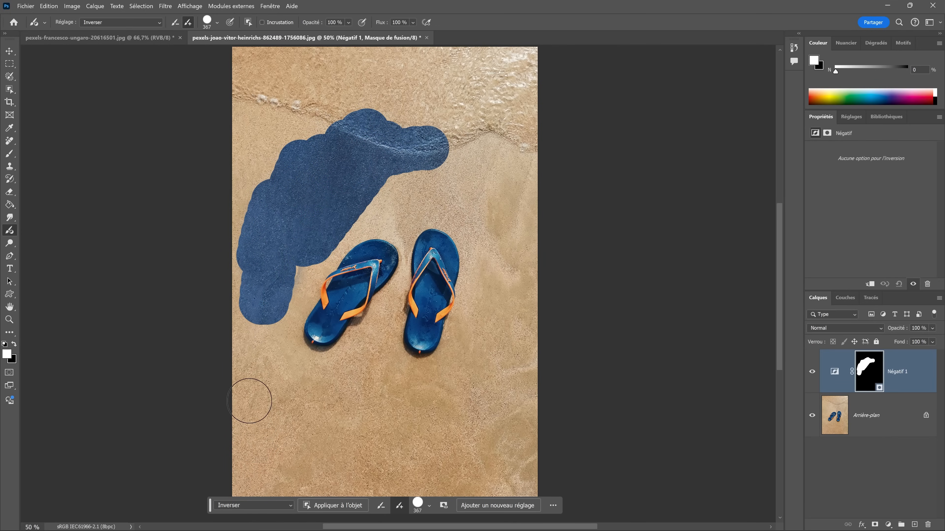
Change the painted adjustment from Inverser to Vibrance, with Vibrance at +100 and Saturation at +58.
{"action": "left_click", "coordinate": [290, 506]}
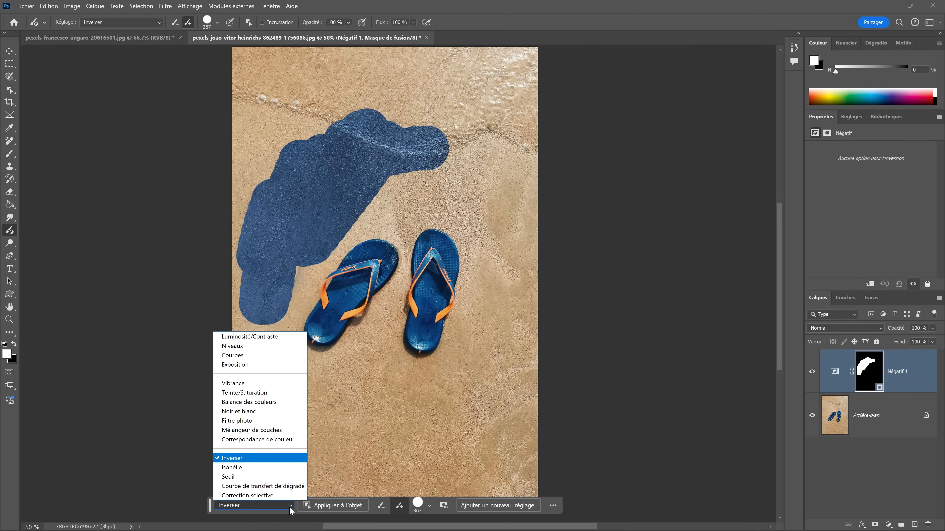
{"action": "left_click", "coordinate": [242, 388]}
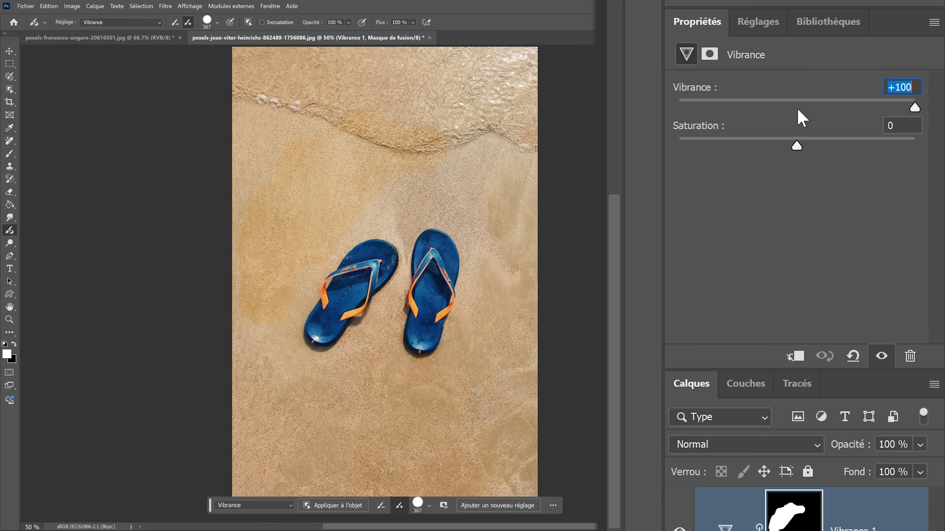
{"action": "left_click_drag", "start_coordinate": [807, 146], "coordinate": [867, 136]}
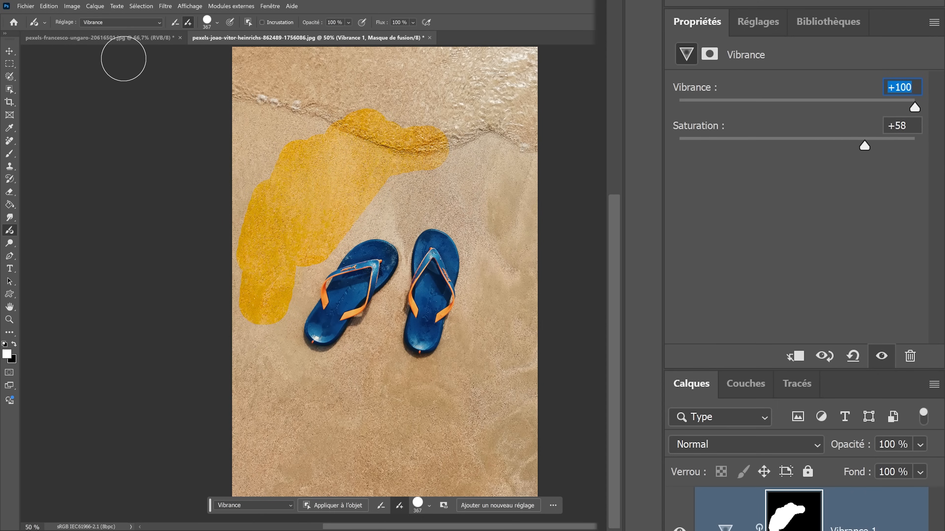
{"action": "left_click", "coordinate": [266, 510]}
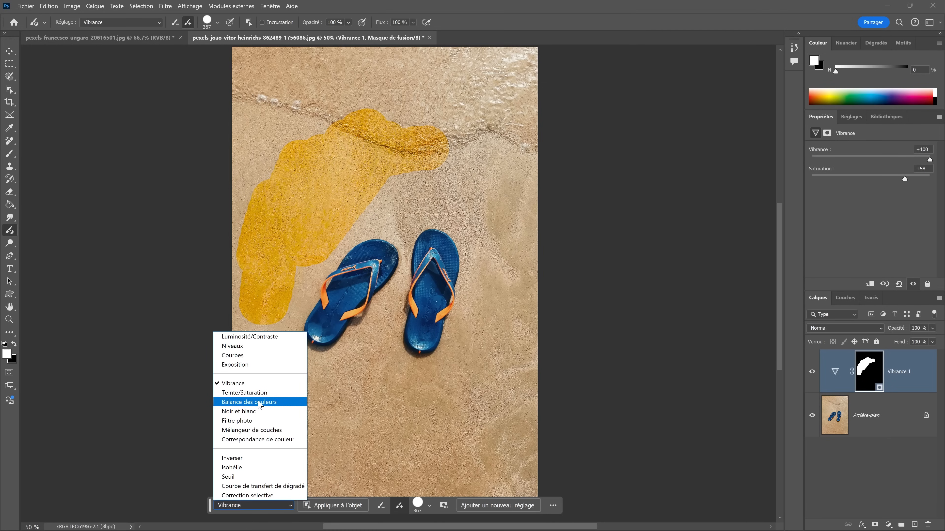
{"action": "left_click", "coordinate": [123, 22]}
{"action": "left_click", "coordinate": [322, 5]}
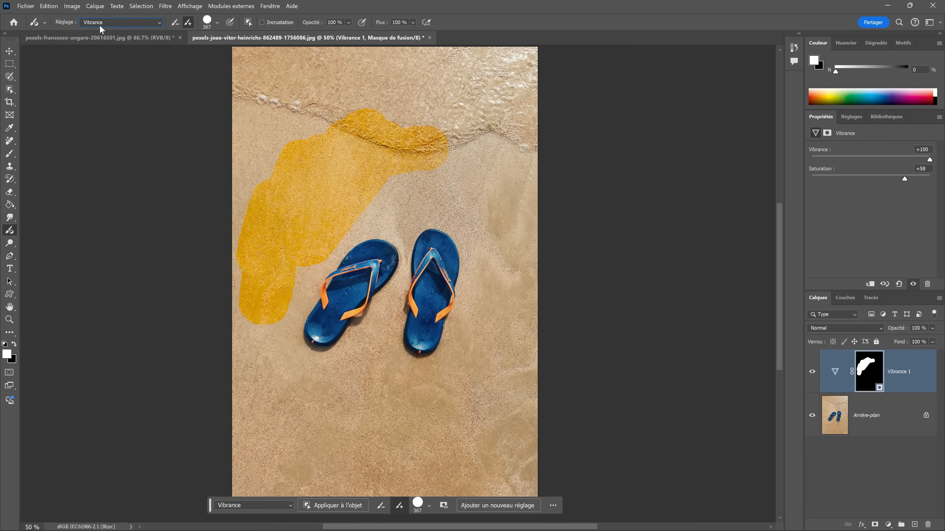
Choose Courbes as the brush adjustment and paint a new arc along the waterline above the flip-flops.
{"action": "left_click", "coordinate": [118, 23]}
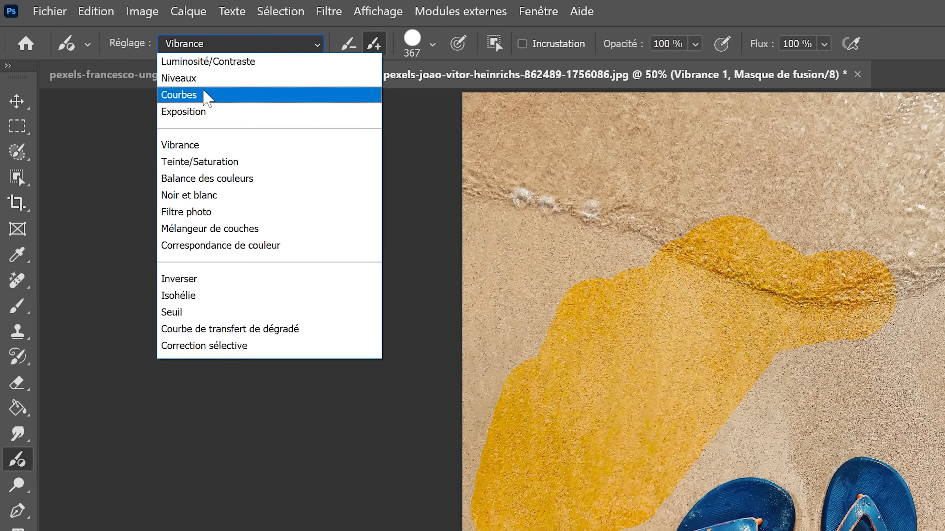
{"action": "left_click", "coordinate": [97, 48]}
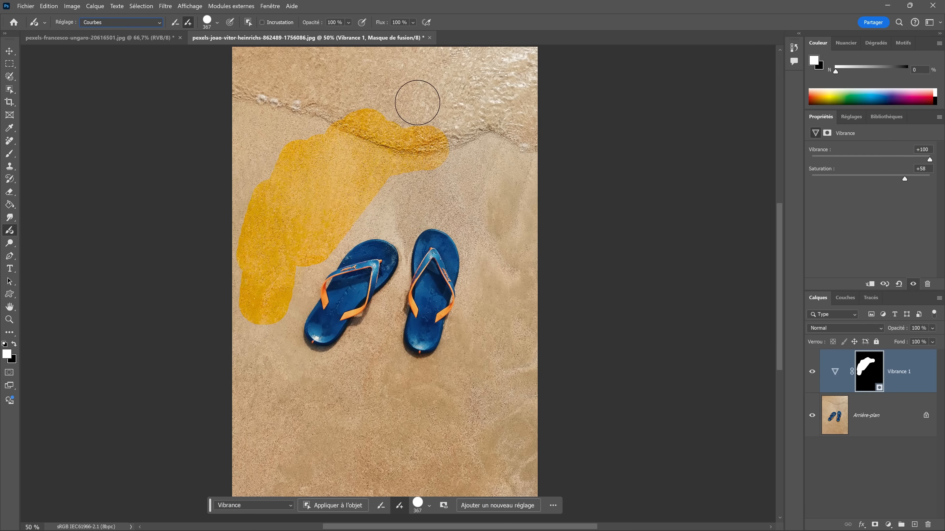
{"action": "mouse_move", "coordinate": [289, 126]}
{"action": "left_mouse_down"}
{"action": "mouse_move", "coordinate": [311, 114]}
{"action": "mouse_move", "coordinate": [387, 113]}
{"action": "mouse_move", "coordinate": [441, 140]}
{"action": "mouse_move", "coordinate": [456, 181]}
{"action": "left_mouse_up"}
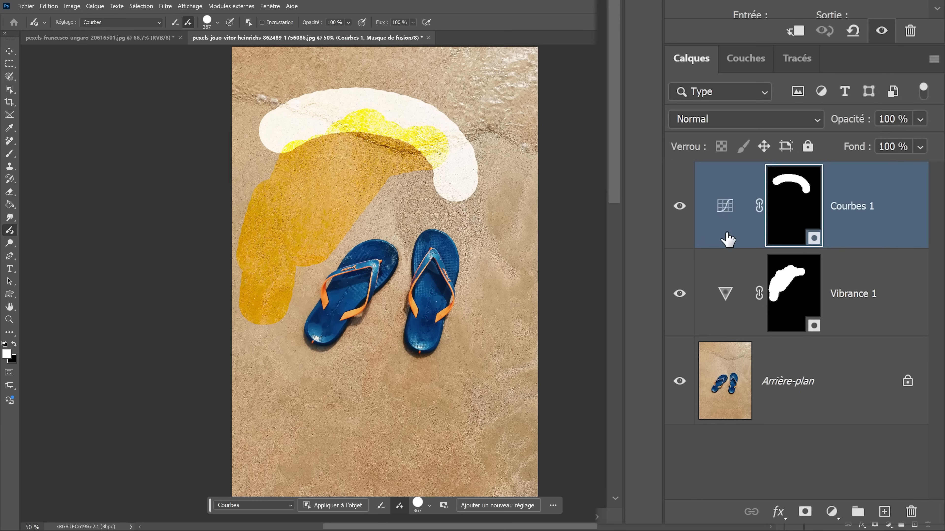
Delete the Vibrance 1 and Courbes 1 adjustment layers.
{"action": "left_click_drag", "start_coordinate": [878, 294], "coordinate": [911, 512]}
{"action": "left_click_drag", "start_coordinate": [855, 209], "coordinate": [911, 512]}
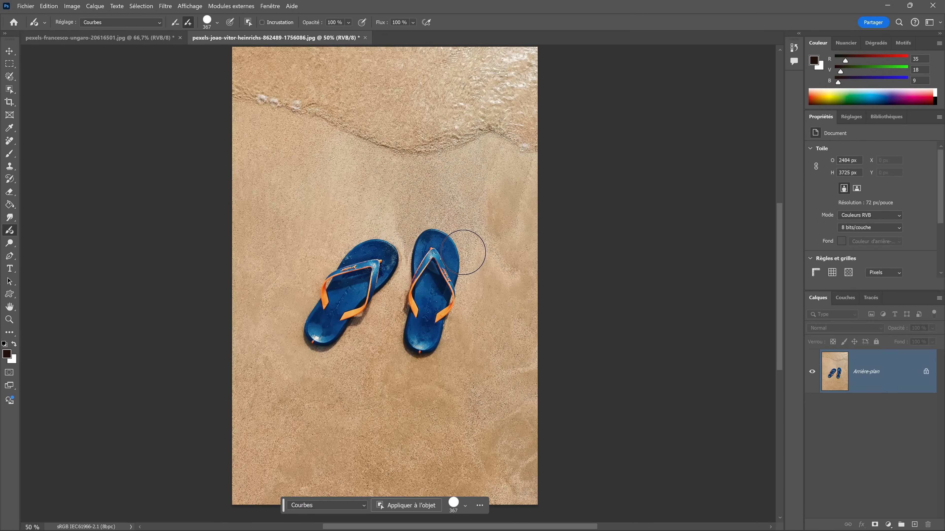
Apply a Noir et blanc adjustment to the left flip-flop using automatic object detection.
{"action": "left_click", "coordinate": [160, 23]}
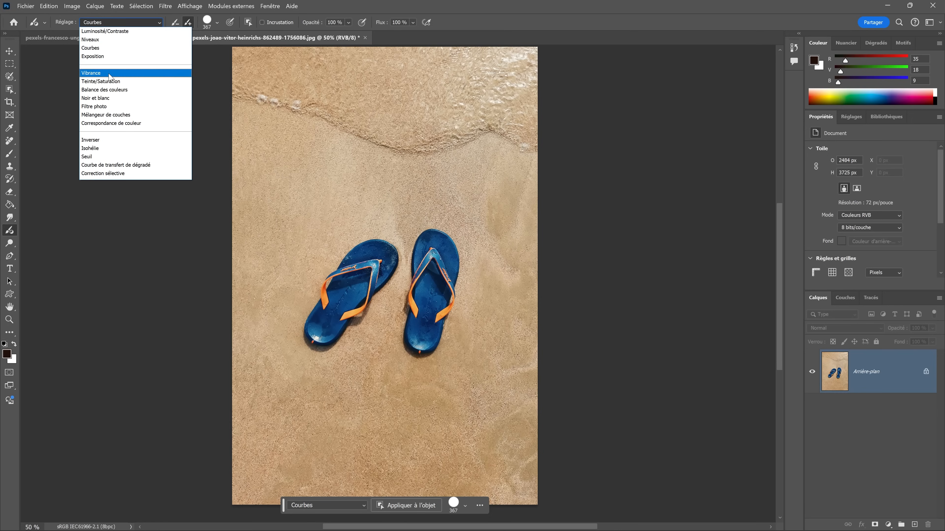
{"action": "left_click", "coordinate": [104, 98]}
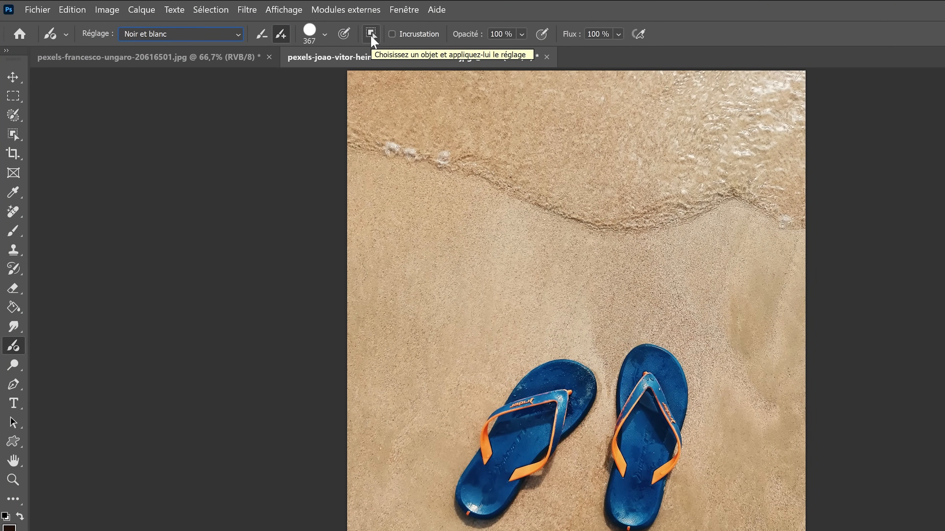
{"action": "left_click", "coordinate": [371, 34]}
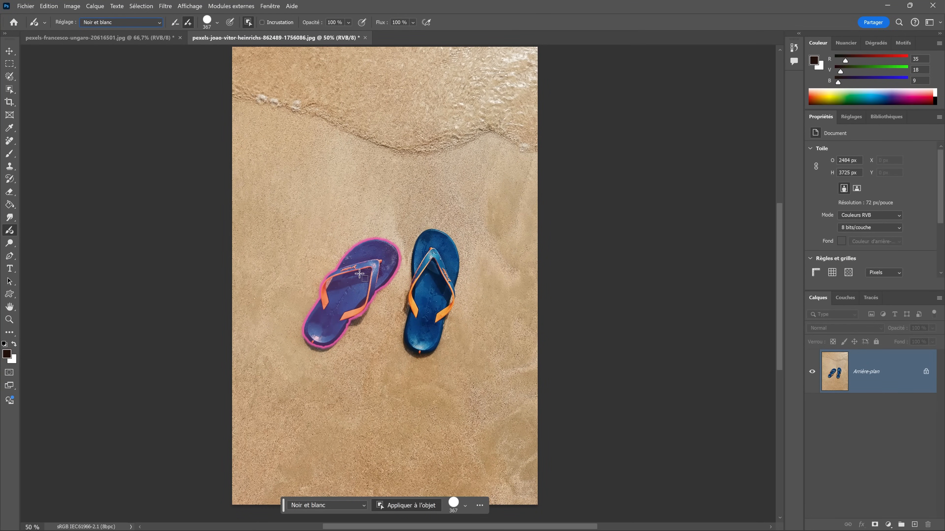
{"action": "left_click", "coordinate": [359, 275]}
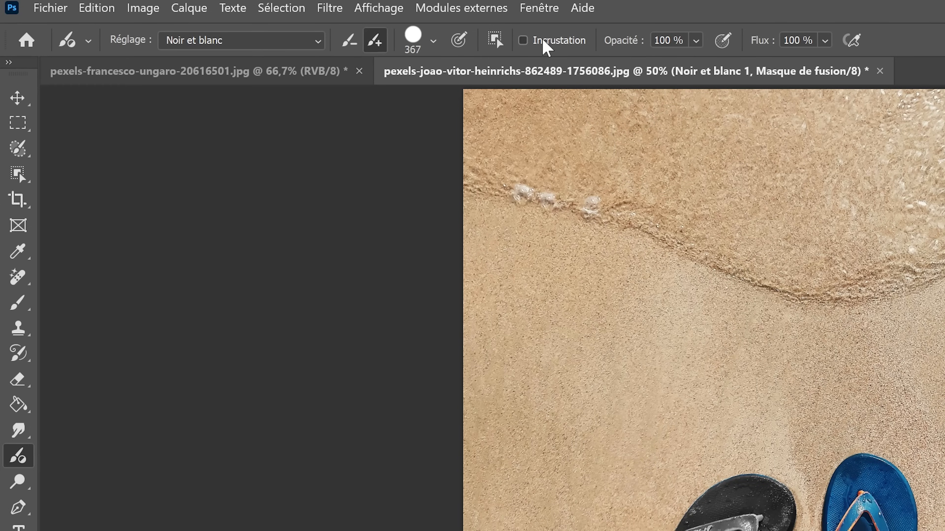
Preview the mask with the Incrustation overlay, hide it again, and extend the Noir et blanc adjustment to the right flip-flop.
{"action": "left_click", "coordinate": [273, 22]}
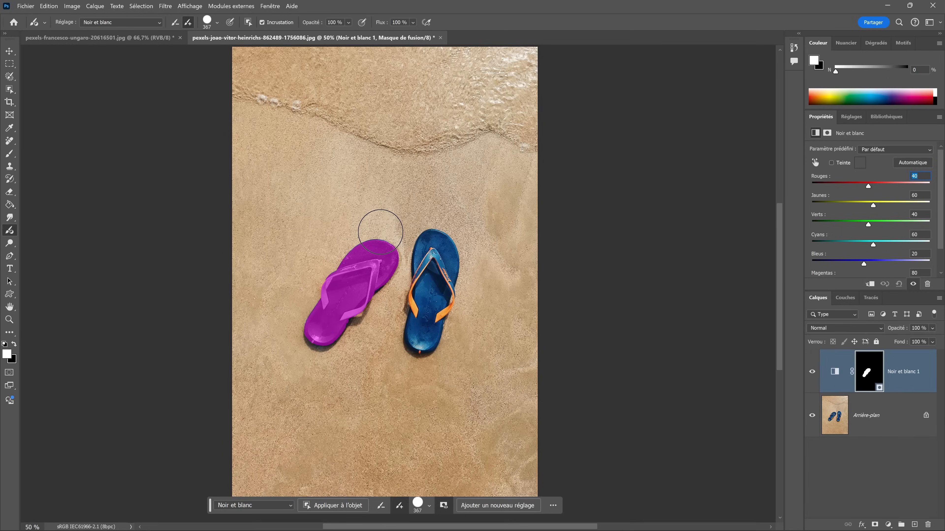
{"action": "left_click", "coordinate": [270, 23]}
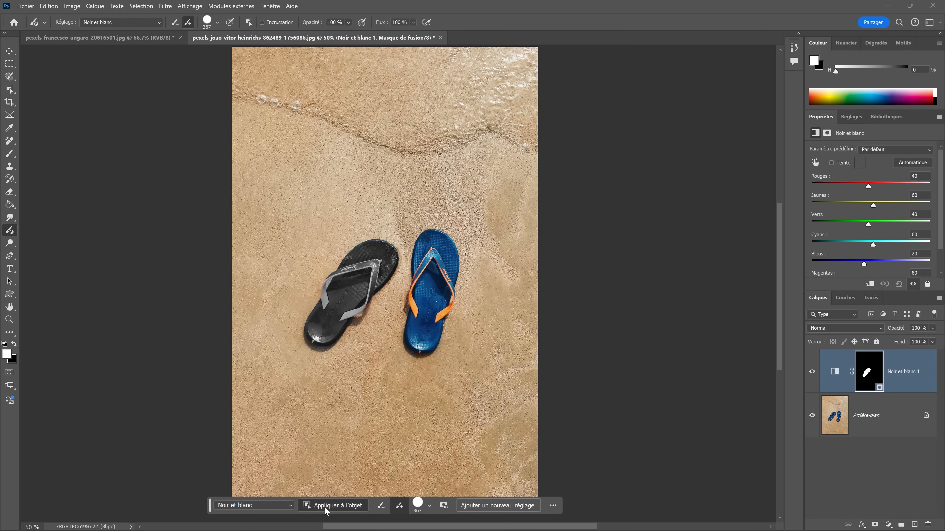
{"action": "left_click", "coordinate": [433, 288]}
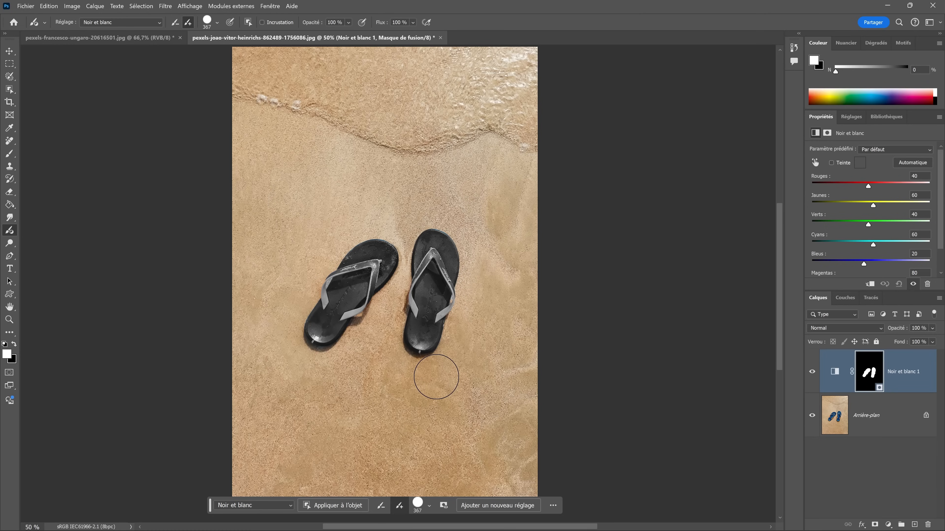
Apply a Balance des couleurs adjustment to the detected sand area surrounding the flip-flops.
{"action": "left_click", "coordinate": [112, 22]}
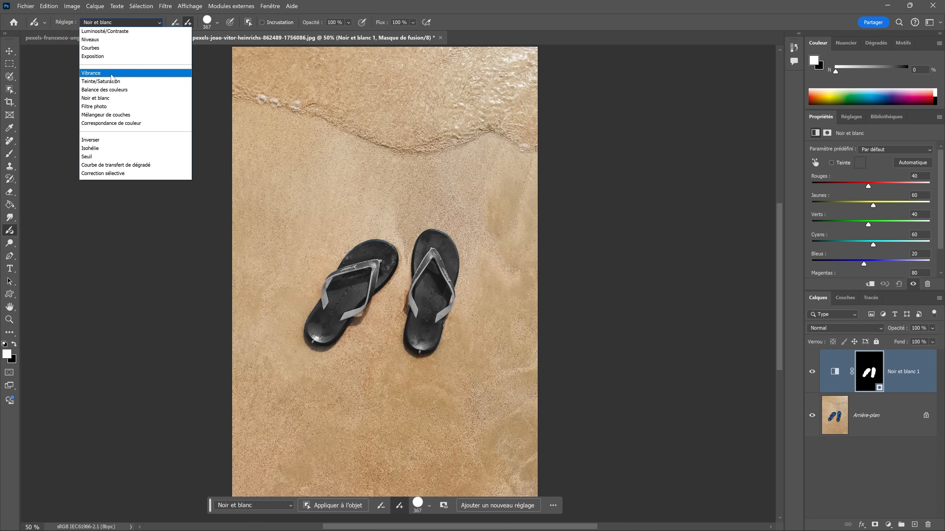
{"action": "left_click", "coordinate": [112, 90]}
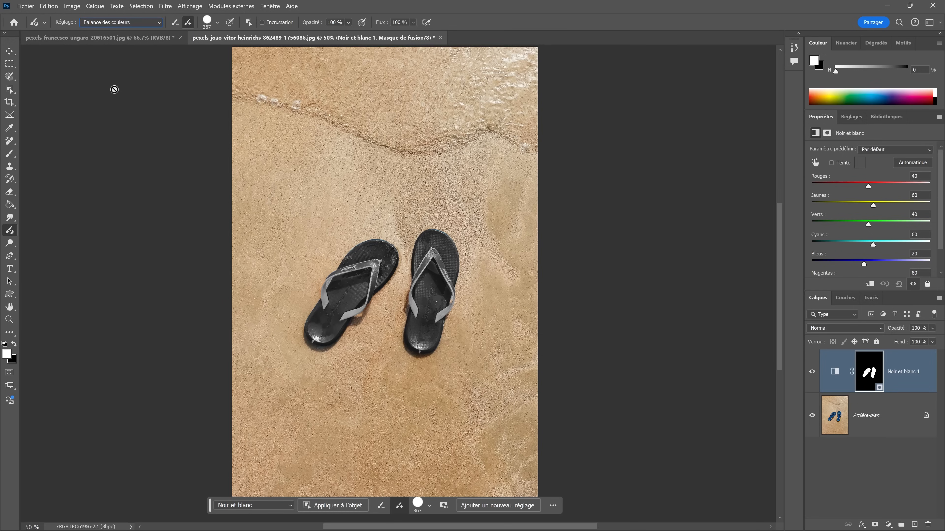
{"action": "left_click", "coordinate": [248, 22]}
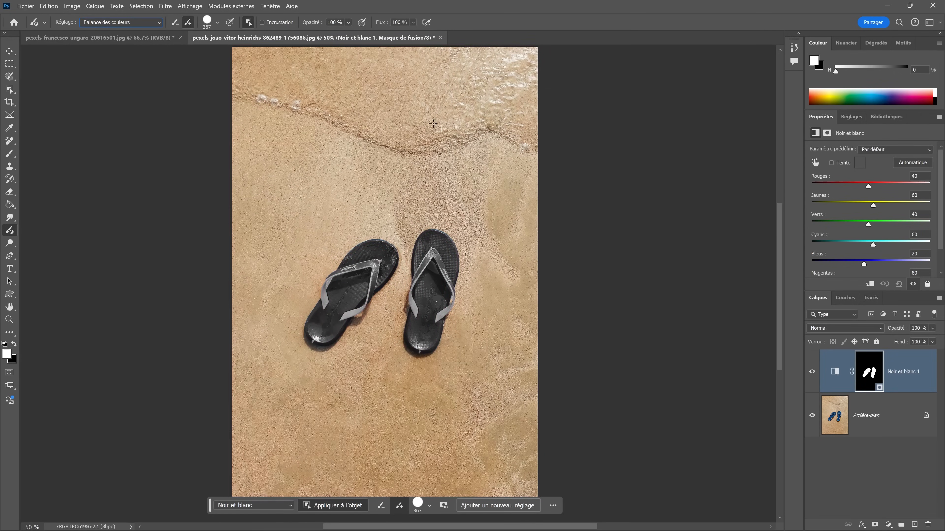
{"action": "left_click", "coordinate": [319, 178]}
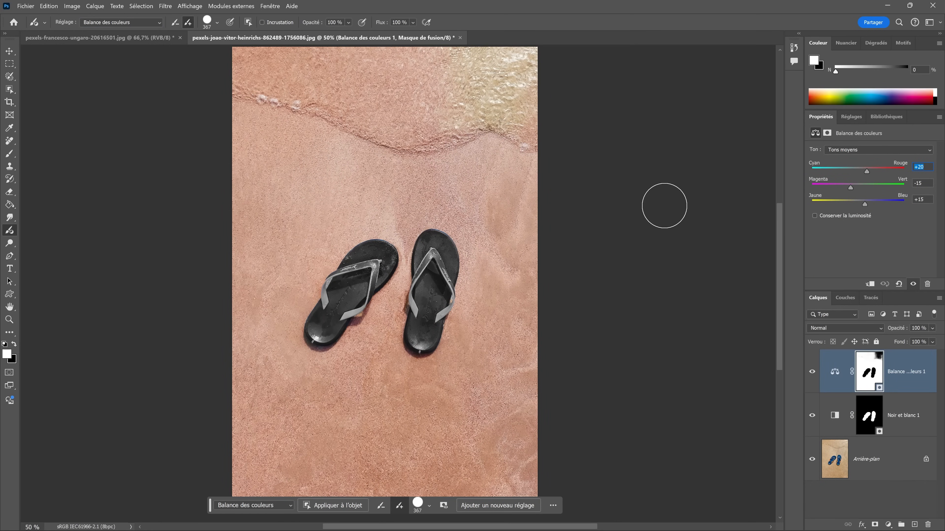
Set the sand's Balance des couleurs midtones to -47, +66 and +89, then brush the mask over the water at reduced opacity.
{"action": "left_click_drag", "start_coordinate": [857, 186], "coordinate": [900, 186]}
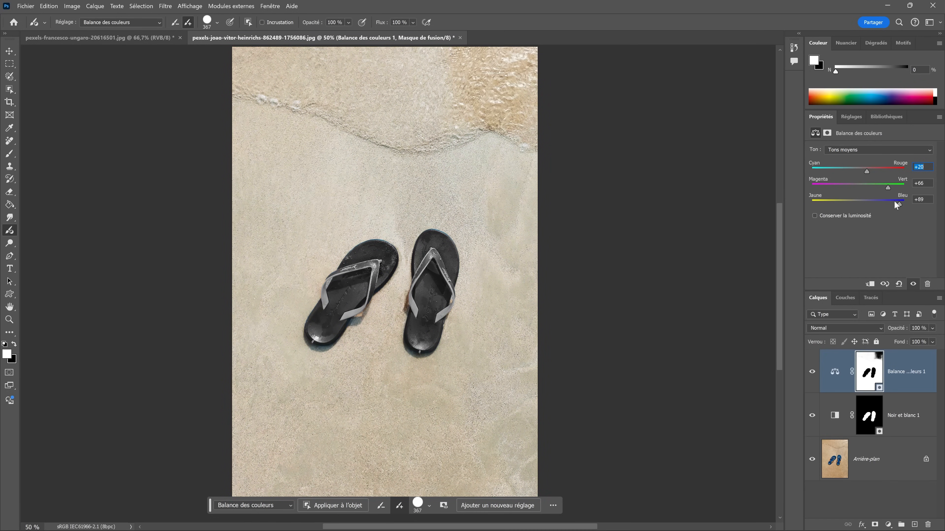
{"action": "type", "text": "-47"}
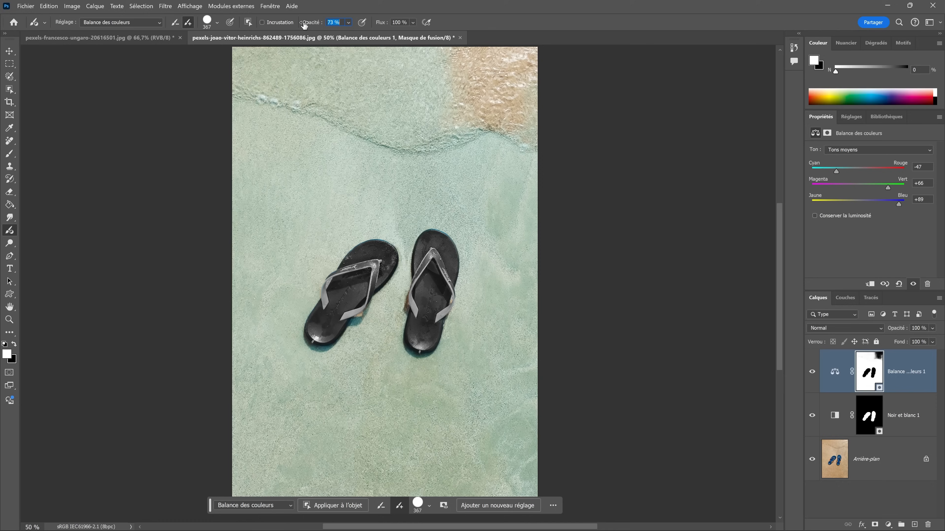
{"action": "mouse_move", "coordinate": [435, 75]}
{"action": "left_mouse_down"}
{"action": "mouse_move", "coordinate": [488, 68]}
{"action": "mouse_move", "coordinate": [462, 103]}
{"action": "mouse_move", "coordinate": [461, 82]}
{"action": "mouse_move", "coordinate": [527, 60]}
{"action": "mouse_move", "coordinate": [533, 130]}
{"action": "mouse_move", "coordinate": [482, 113]}
{"action": "mouse_move", "coordinate": [508, 113]}
{"action": "mouse_move", "coordinate": [495, 111]}
{"action": "mouse_move", "coordinate": [504, 75]}
{"action": "mouse_move", "coordinate": [491, 75]}
{"action": "mouse_move", "coordinate": [507, 104]}
{"action": "mouse_move", "coordinate": [435, 84]}
{"action": "mouse_move", "coordinate": [502, 149]}
{"action": "mouse_move", "coordinate": [500, 112]}
{"action": "mouse_move", "coordinate": [520, 63]}
{"action": "mouse_move", "coordinate": [433, 119]}
{"action": "left_mouse_up"}
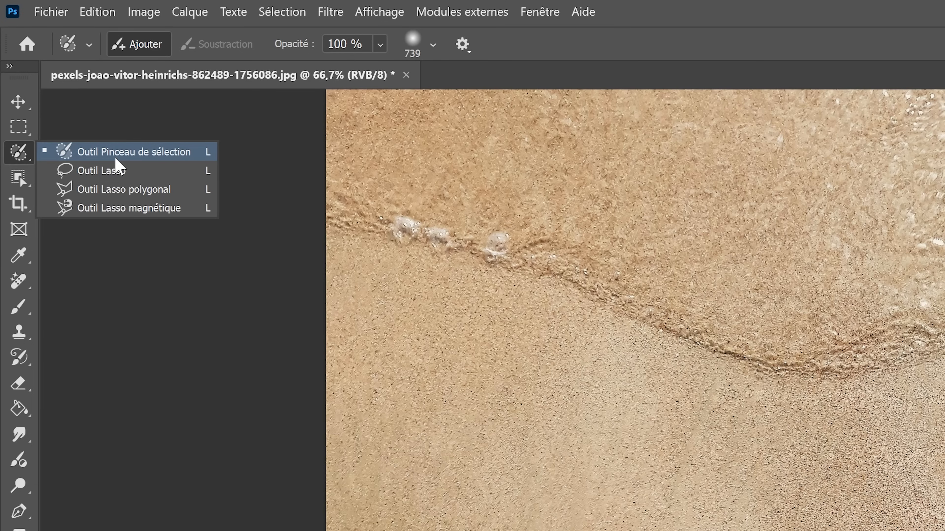
Activate the Pinceau de sélection tool, set its brush size to 169 px and adjust its hardness.
{"action": "left_click", "coordinate": [115, 159]}
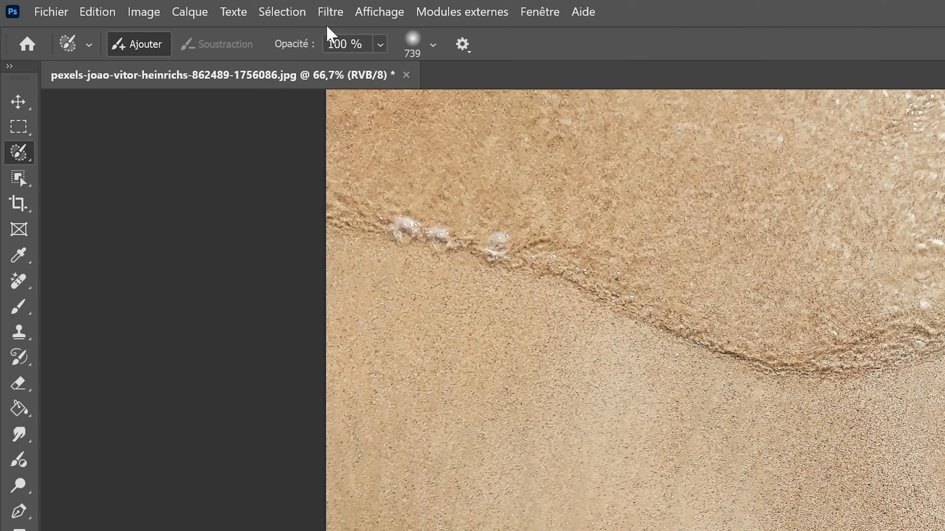
{"action": "left_click", "coordinate": [432, 46]}
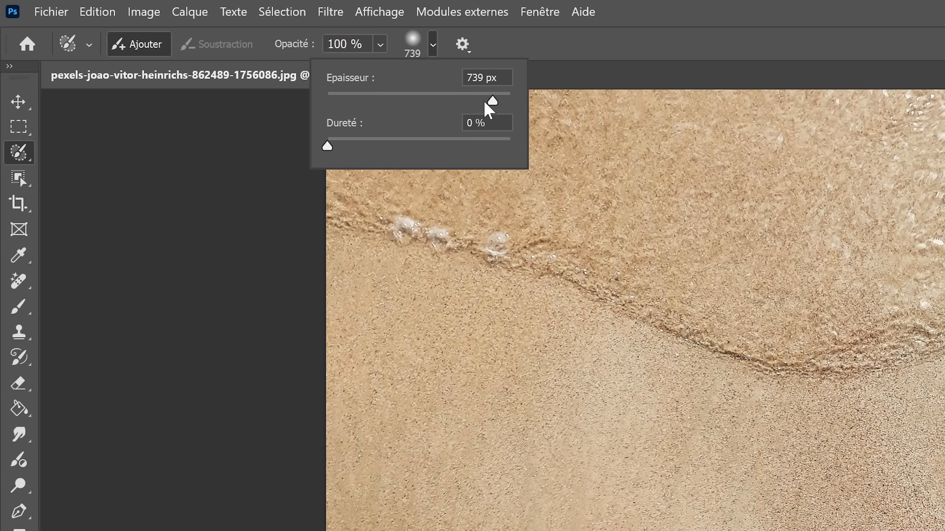
{"action": "mouse_move", "coordinate": [487, 102]}
{"action": "left_mouse_down"}
{"action": "mouse_move", "coordinate": [365, 101]}
{"action": "mouse_move", "coordinate": [450, 101]}
{"action": "left_mouse_up"}
{"action": "mouse_move", "coordinate": [332, 145]}
{"action": "left_mouse_down"}
{"action": "mouse_move", "coordinate": [445, 145]}
{"action": "mouse_move", "coordinate": [369, 146]}
{"action": "left_mouse_up"}
{"action": "left_click", "coordinate": [521, 58]}
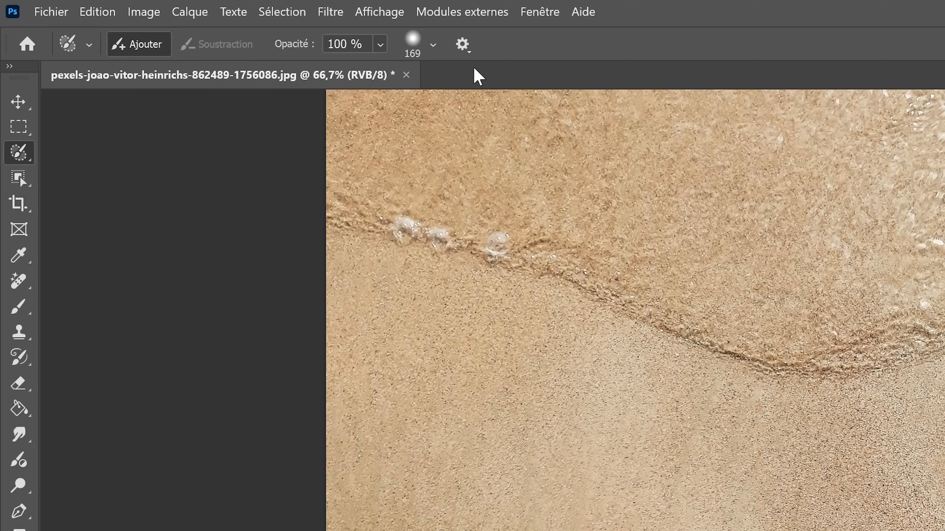
Set the selection overlay colour to Chartreuse.
{"action": "left_click", "coordinate": [464, 56]}
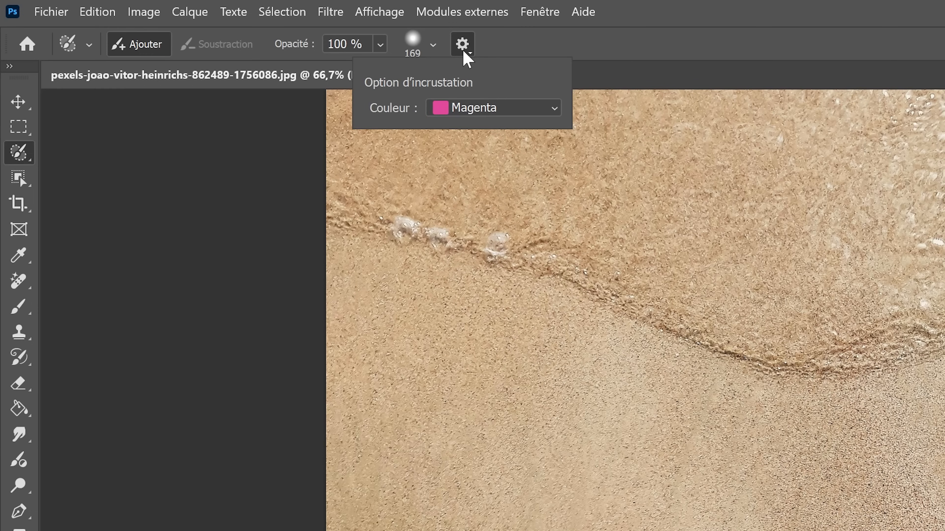
{"action": "left_click", "coordinate": [483, 118]}
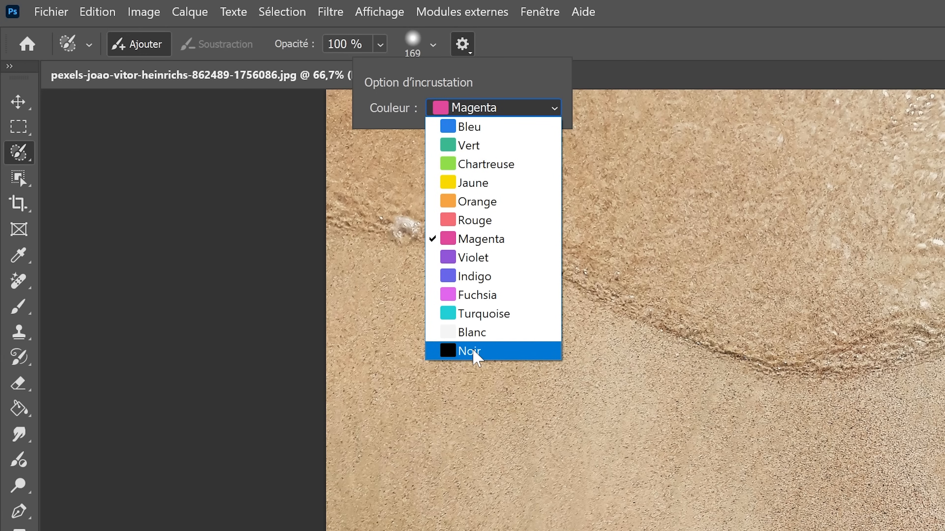
{"action": "left_click", "coordinate": [476, 257]}
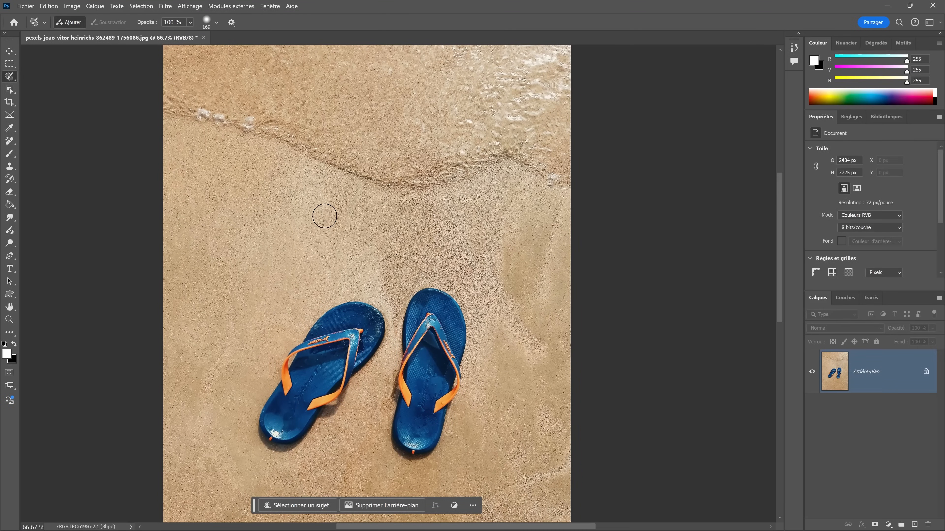
Paint a selection across the sand above and beside the flip-flops and test a dark Brush stroke inside it.
{"action": "mouse_move", "coordinate": [324, 216]}
{"action": "left_mouse_down"}
{"action": "mouse_move", "coordinate": [295, 205]}
{"action": "mouse_move", "coordinate": [244, 224]}
{"action": "mouse_move", "coordinate": [218, 281]}
{"action": "left_mouse_up"}
{"action": "mouse_move", "coordinate": [285, 207]}
{"action": "left_mouse_down"}
{"action": "mouse_move", "coordinate": [485, 211]}
{"action": "mouse_move", "coordinate": [259, 245]}
{"action": "mouse_move", "coordinate": [449, 224]}
{"action": "mouse_move", "coordinate": [286, 215]}
{"action": "mouse_move", "coordinate": [286, 244]}
{"action": "mouse_move", "coordinate": [241, 233]}
{"action": "mouse_move", "coordinate": [222, 291]}
{"action": "mouse_move", "coordinate": [217, 360]}
{"action": "mouse_move", "coordinate": [216, 329]}
{"action": "left_mouse_up"}
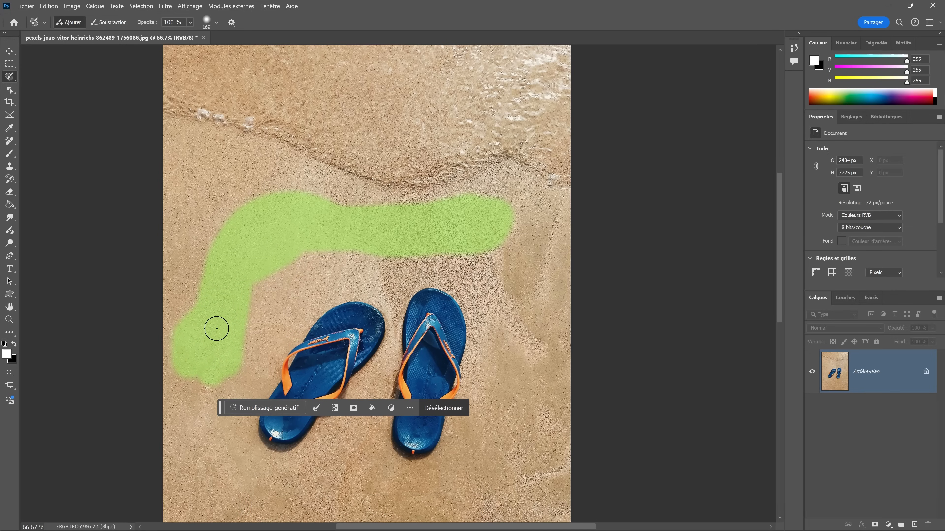
{"action": "left_click", "coordinate": [10, 155]}
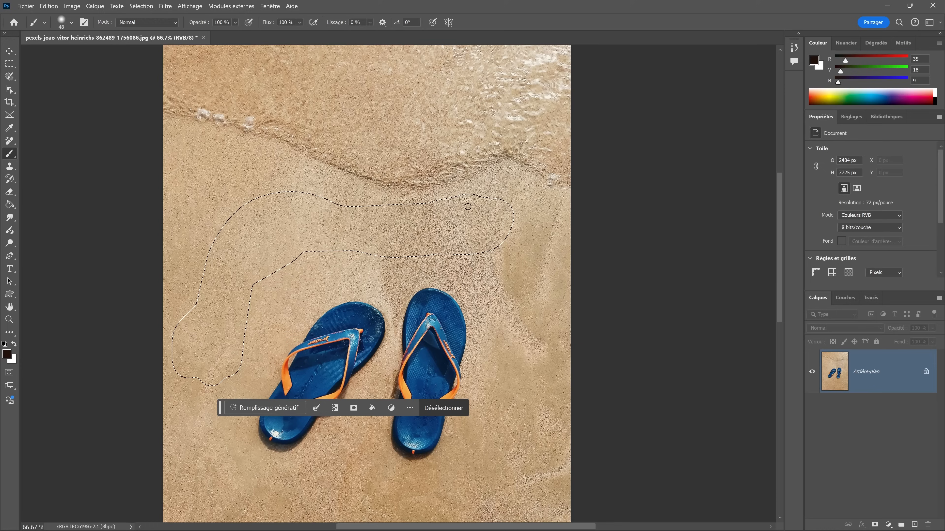
{"action": "mouse_move", "coordinate": [244, 258]}
{"action": "left_mouse_down"}
{"action": "mouse_move", "coordinate": [298, 254]}
{"action": "mouse_move", "coordinate": [256, 239]}
{"action": "mouse_move", "coordinate": [260, 209]}
{"action": "mouse_move", "coordinate": [303, 200]}
{"action": "mouse_move", "coordinate": [301, 233]}
{"action": "mouse_move", "coordinate": [186, 325]}
{"action": "mouse_move", "coordinate": [171, 367]}
{"action": "mouse_move", "coordinate": [314, 244]}
{"action": "mouse_move", "coordinate": [232, 232]}
{"action": "left_mouse_up"}
Undo the dark brush stroke and the painted sand selection.
{"action": "key", "text": "ctrl+z"}
{"action": "key", "text": "ctrl+z"}
{"action": "key", "text": "ctrl+z"}
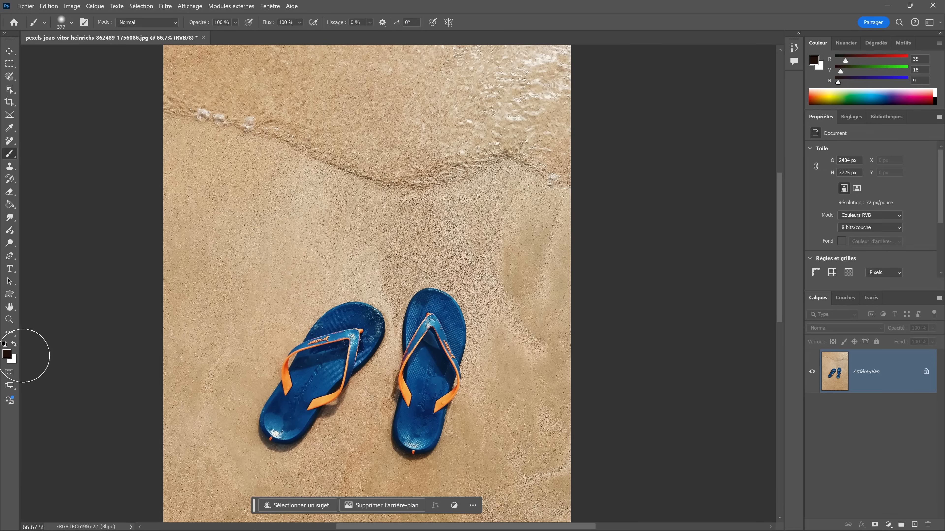
Enter Quick Mask mode and leave it again without painting a mask.
{"action": "left_click", "coordinate": [9, 373]}
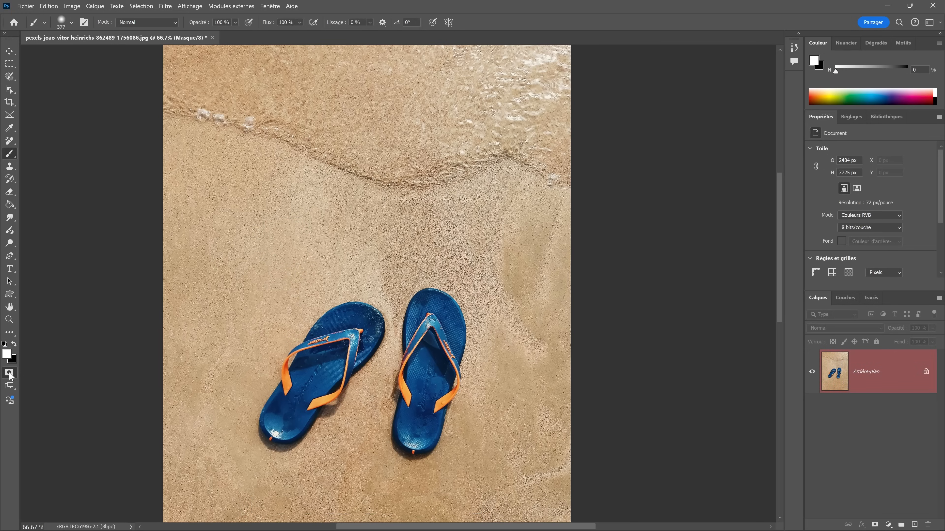
{"action": "left_click", "coordinate": [9, 373]}
{"action": "key", "text": "x"}
Paint a selection covering the whole left flip-flop and a margin of surrounding sand with the Pinceau de sélection tool.
{"action": "key", "text": "w"}
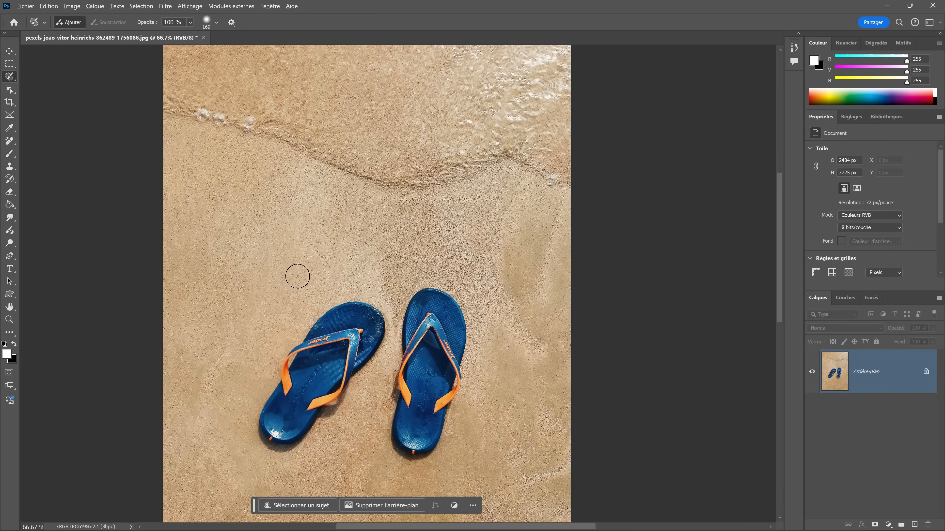
{"action": "key", "text": "alt"}
{"action": "left_click", "coordinate": [375, 355]}
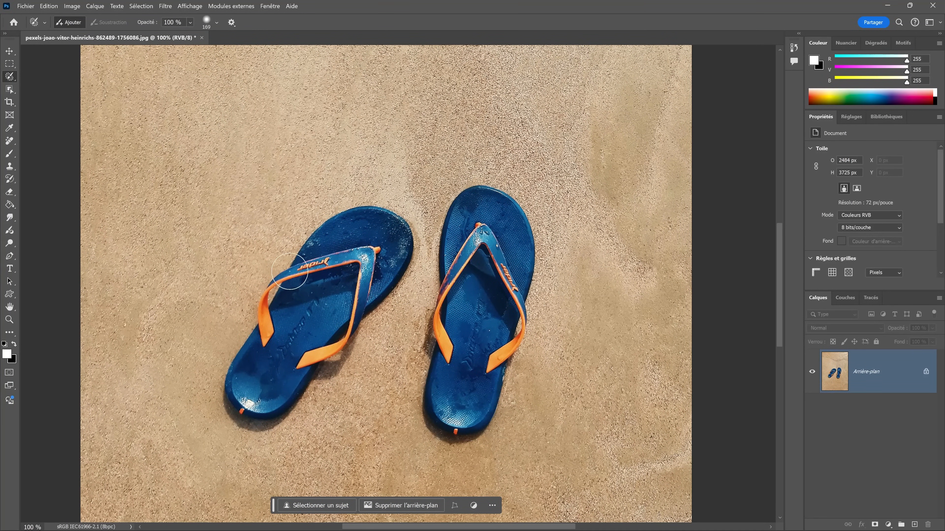
{"action": "mouse_move", "coordinate": [331, 217]}
{"action": "left_mouse_down"}
{"action": "mouse_move", "coordinate": [381, 204]}
{"action": "mouse_move", "coordinate": [406, 215]}
{"action": "mouse_move", "coordinate": [414, 257]}
{"action": "mouse_move", "coordinate": [313, 400]}
{"action": "mouse_move", "coordinate": [257, 423]}
{"action": "mouse_move", "coordinate": [230, 395]}
{"action": "mouse_move", "coordinate": [232, 354]}
{"action": "mouse_move", "coordinate": [327, 206]}
{"action": "left_mouse_up"}
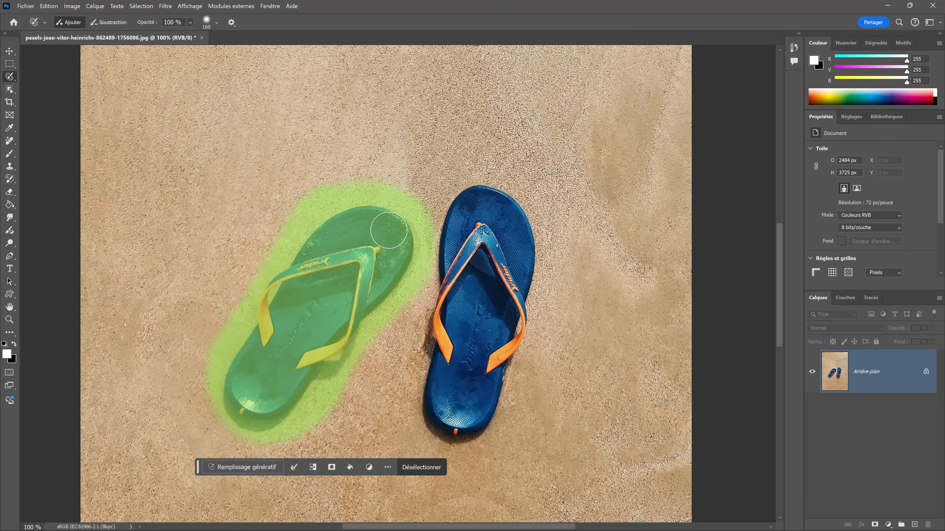
Draw a rectangular marquee across the sand above the flip-flops, show it as the Pinceau de sélection overlay, and deselect it.
{"action": "left_click", "coordinate": [10, 64]}
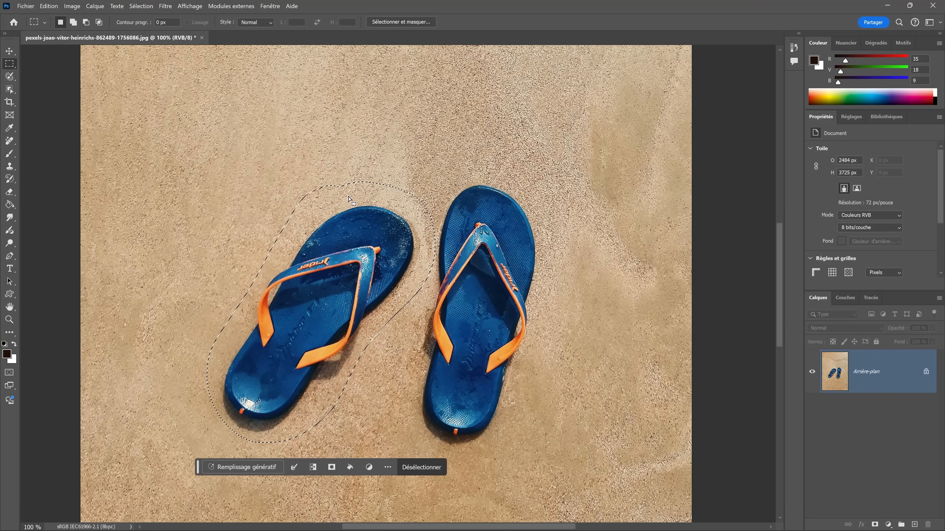
{"action": "left_click", "coordinate": [329, 246], "text": "alt"}
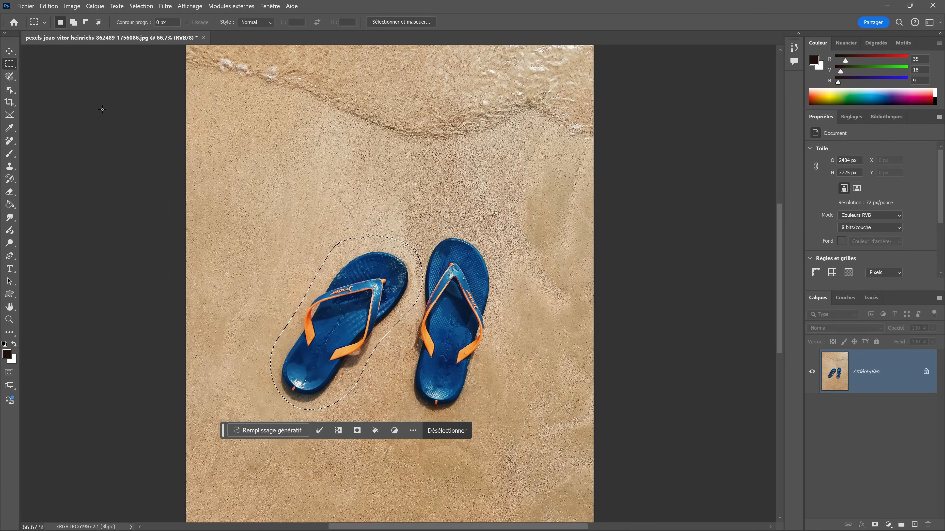
{"action": "left_click_drag", "start_coordinate": [232, 117], "coordinate": [539, 214]}
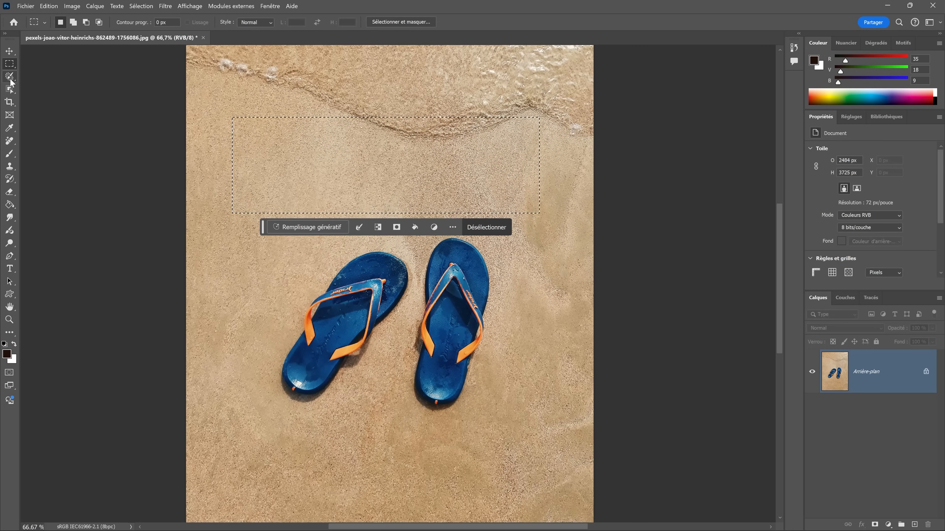
{"action": "left_click", "coordinate": [11, 81]}
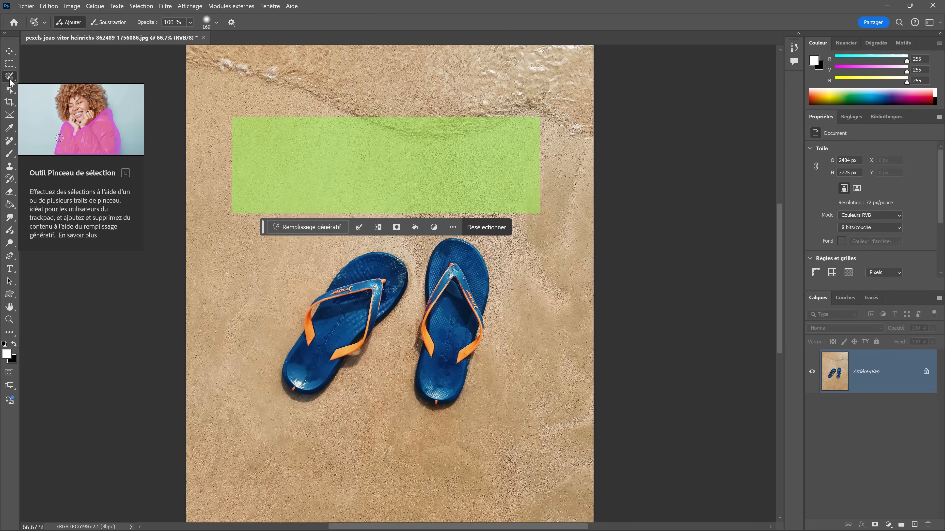
{"action": "key", "text": "ctrl+d"}
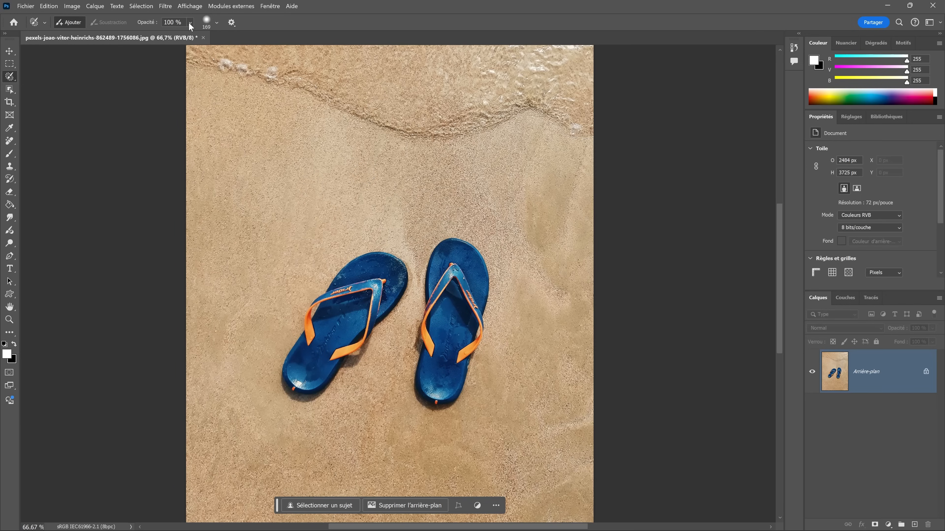
Adjust the selection brush's hardness and enlarge the brush to 232 px.
{"action": "left_click", "coordinate": [216, 23]}
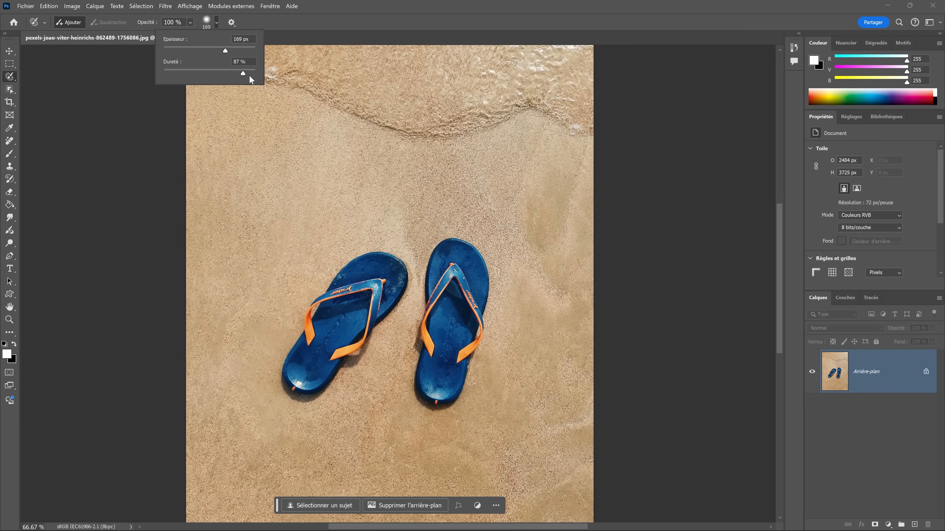
{"action": "left_click_drag", "start_coordinate": [219, 74], "coordinate": [215, 73]}
{"action": "key", "text": "Return"}
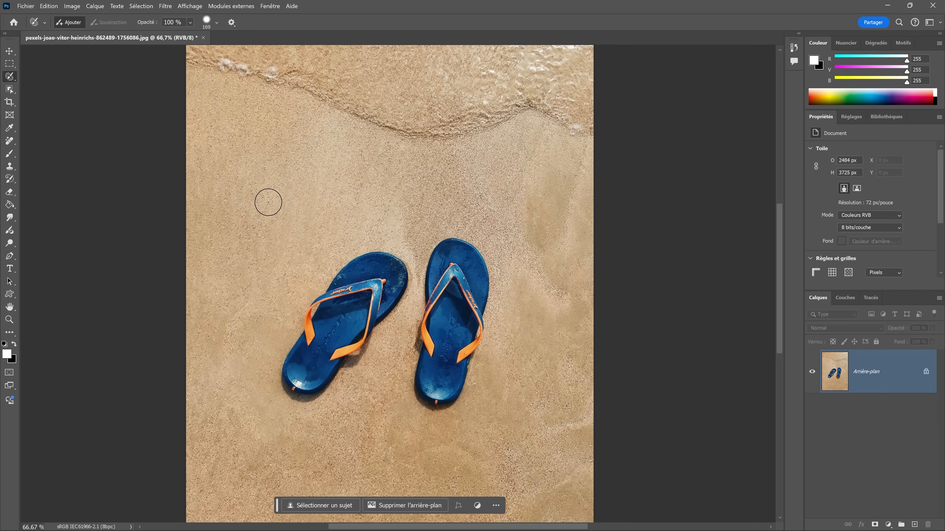
{"action": "key", "text": "bracketright"}
{"action": "key", "text": "bracketright"}
Resize the selection brush interactively on the canvas to a 253 px diameter with 0 % hardness.
{"action": "mouse_move", "coordinate": [293, 194]}
{"action": "left_mouse_down"}
{"action": "mouse_move", "coordinate": [332, 194]}
{"action": "mouse_move", "coordinate": [296, 223]}
{"action": "left_mouse_up"}
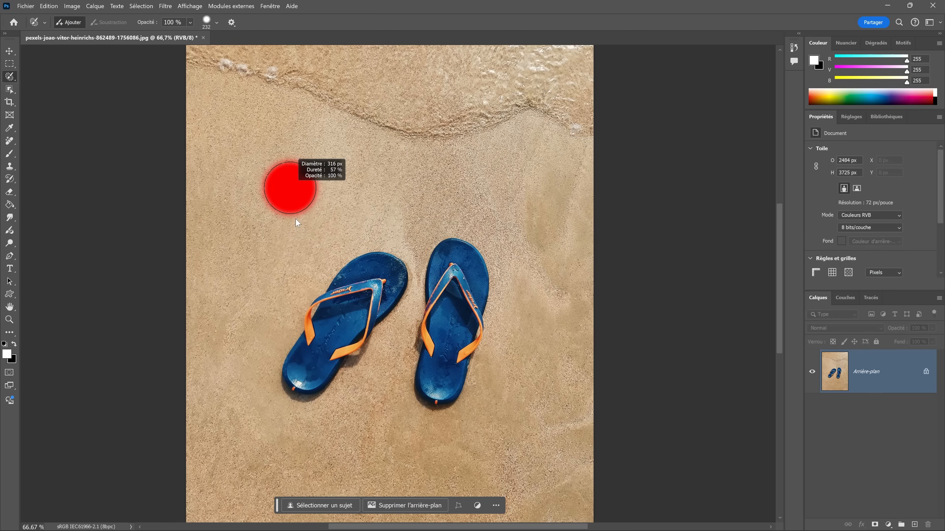
{"action": "mouse_move", "coordinate": [296, 223]}
{"action": "left_mouse_down"}
{"action": "mouse_move", "coordinate": [328, 224]}
{"action": "mouse_move", "coordinate": [305, 222]}
{"action": "mouse_move", "coordinate": [324, 211]}
{"action": "mouse_move", "coordinate": [309, 212]}
{"action": "mouse_move", "coordinate": [290, 136]}
{"action": "mouse_move", "coordinate": [302, 271]}
{"action": "left_mouse_up"}
{"action": "mouse_move", "coordinate": [305, 221]}
{"action": "left_mouse_down"}
{"action": "mouse_move", "coordinate": [301, 160]}
{"action": "mouse_move", "coordinate": [302, 169]}
{"action": "left_mouse_up"}
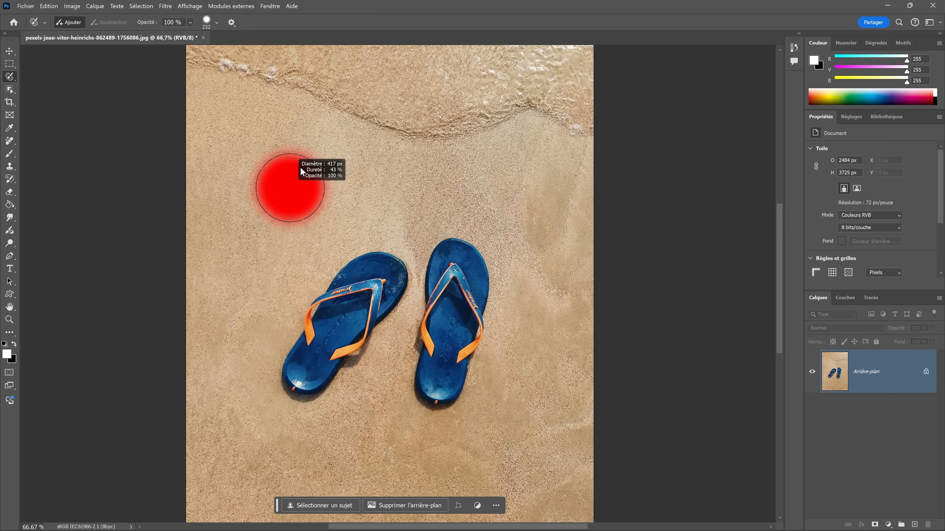
{"action": "mouse_move", "coordinate": [301, 168]}
{"action": "left_mouse_down"}
{"action": "mouse_move", "coordinate": [258, 115]}
{"action": "mouse_move", "coordinate": [272, 83]}
{"action": "mouse_move", "coordinate": [265, 68]}
{"action": "left_mouse_up"}
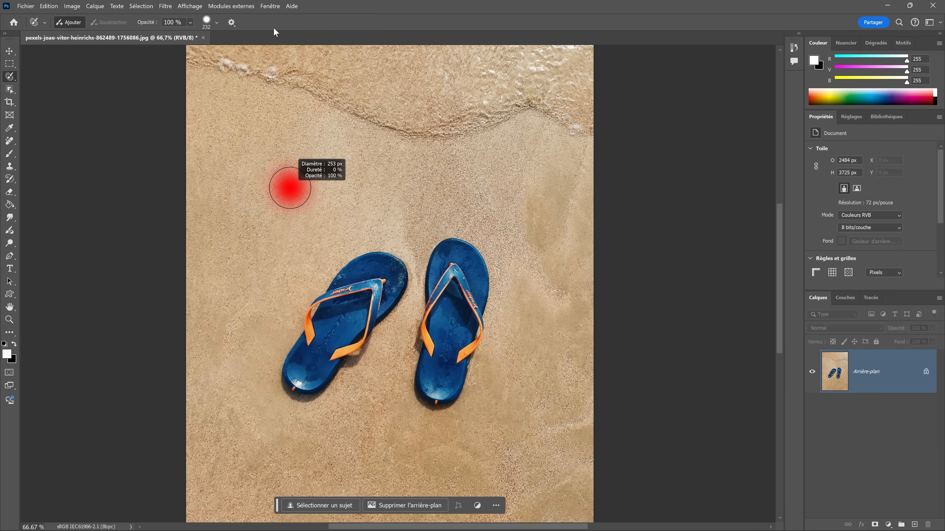
{"action": "left_click_drag", "start_coordinate": [273, 27], "coordinate": [273, 27]}
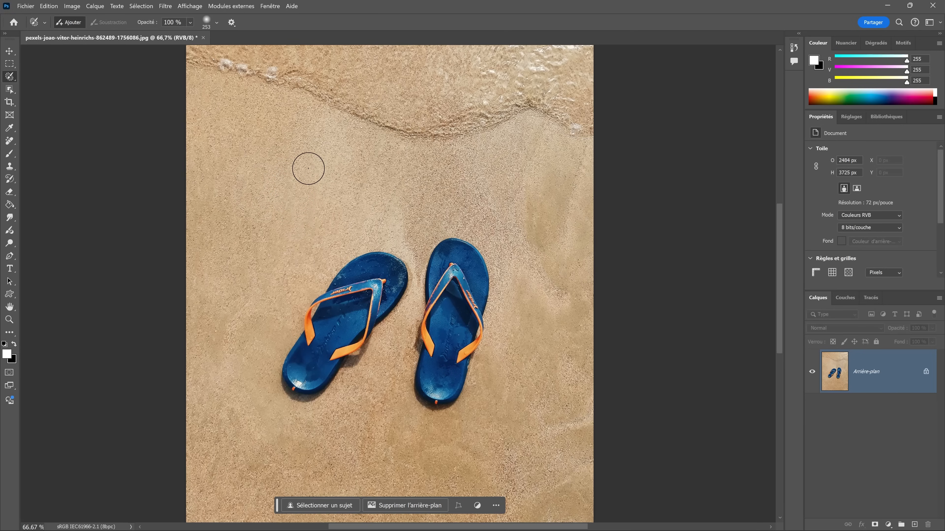
Paint the letters ETE as a selection across the sand above the flip-flops, reducing the brush size along the way.
{"action": "mouse_move", "coordinate": [308, 167]}
{"action": "left_mouse_down"}
{"action": "mouse_move", "coordinate": [274, 164]}
{"action": "mouse_move", "coordinate": [247, 252]}
{"action": "mouse_move", "coordinate": [257, 266]}
{"action": "mouse_move", "coordinate": [306, 262]}
{"action": "left_mouse_up"}
{"action": "left_click_drag", "start_coordinate": [270, 220], "coordinate": [256, 219]}
{"action": "left_click_drag", "start_coordinate": [257, 218], "coordinate": [290, 215]}
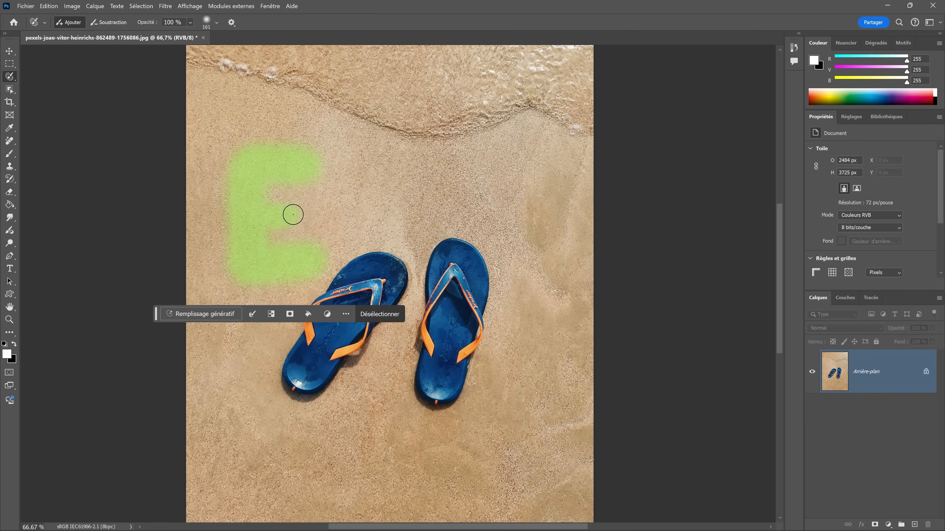
{"action": "mouse_move", "coordinate": [366, 164]}
{"action": "left_mouse_down"}
{"action": "mouse_move", "coordinate": [428, 165]}
{"action": "mouse_move", "coordinate": [398, 242]}
{"action": "left_mouse_up"}
{"action": "left_click_drag", "start_coordinate": [544, 163], "coordinate": [542, 247]}
{"action": "left_click_drag", "start_coordinate": [480, 203], "coordinate": [523, 203]}
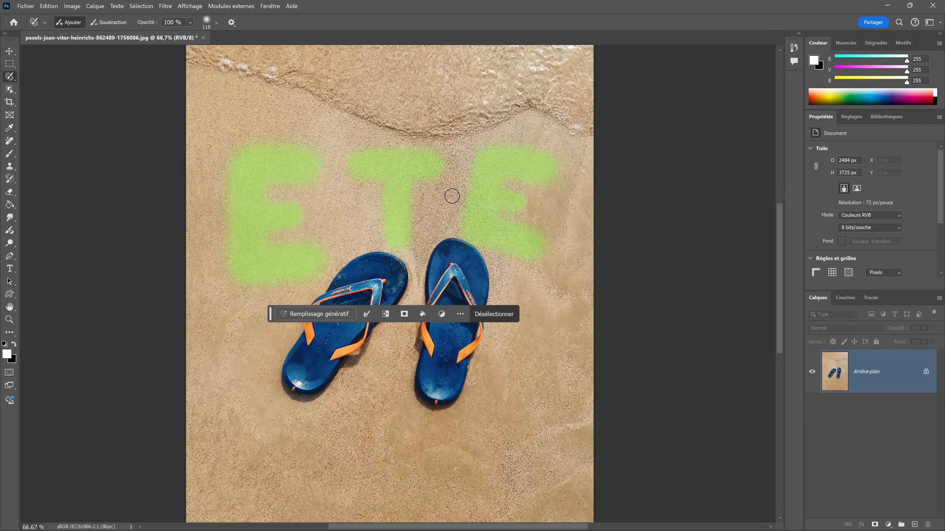
Generate a Remplissage génératif in the ETE selection with the prompt "écriture dans le sable".
{"action": "left_click", "coordinate": [301, 315]}
{"action": "type", "text": "écriture dans le sable"}
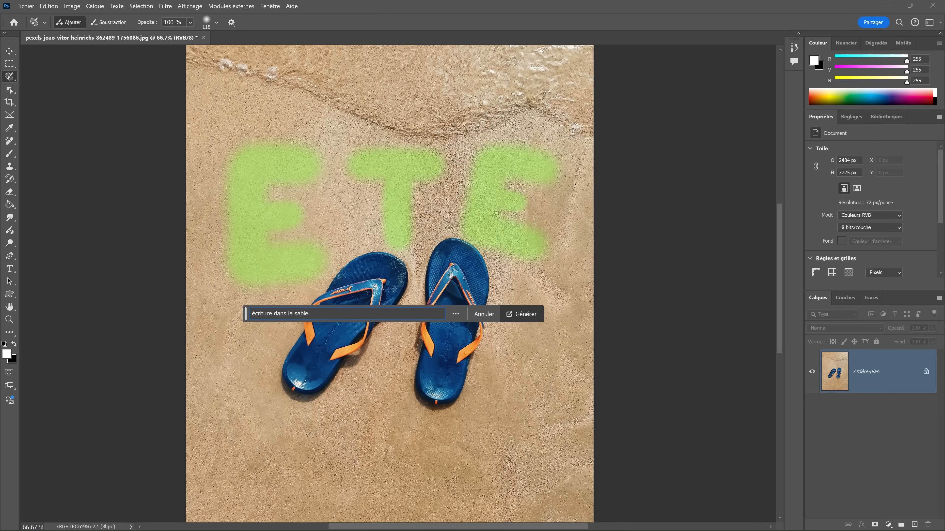
{"action": "left_click", "coordinate": [522, 316]}
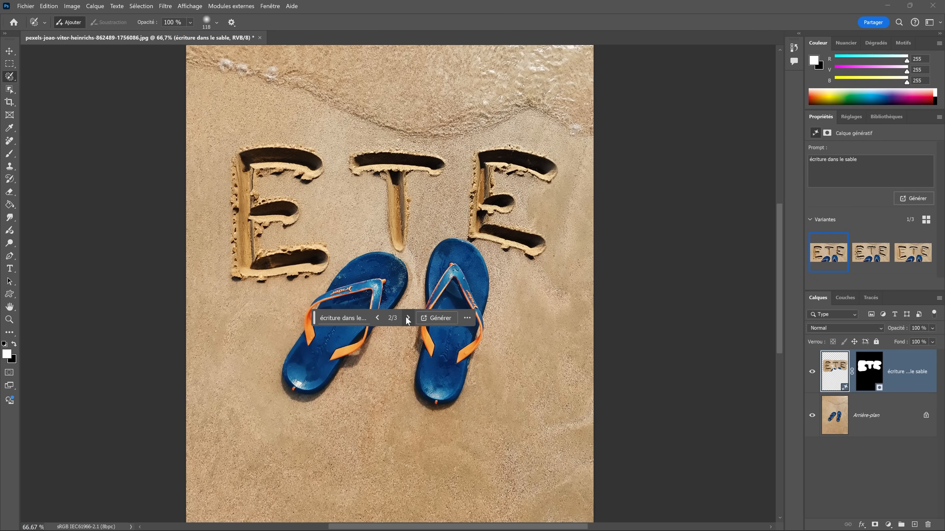
Compare the generated sand-writing variants, keep the first one, and move the contextual bar below the flip-flops.
{"action": "left_click", "coordinate": [408, 319]}
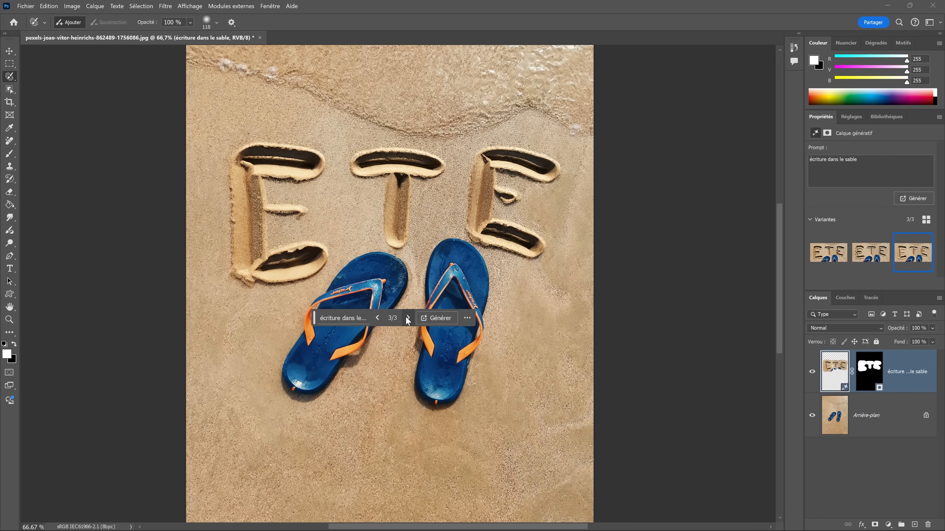
{"action": "left_click", "coordinate": [407, 318]}
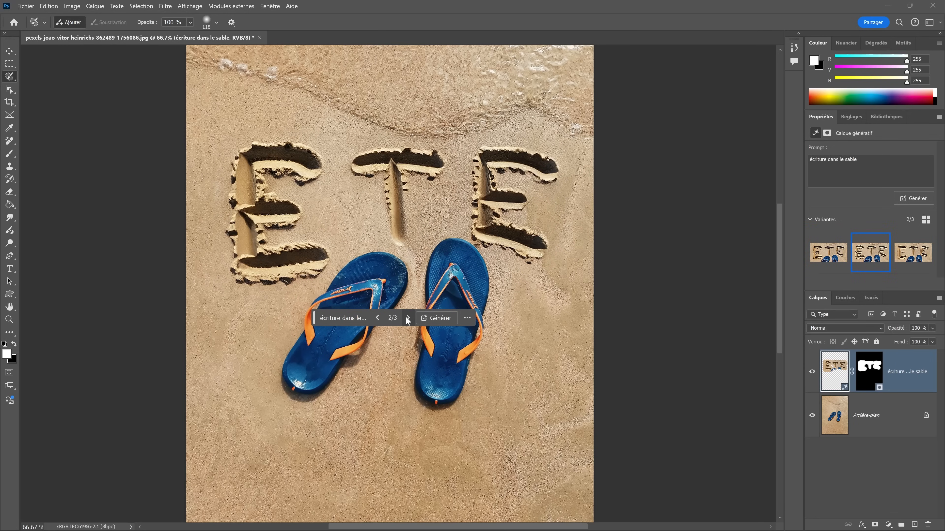
{"action": "left_click_drag", "start_coordinate": [314, 318], "coordinate": [295, 442]}
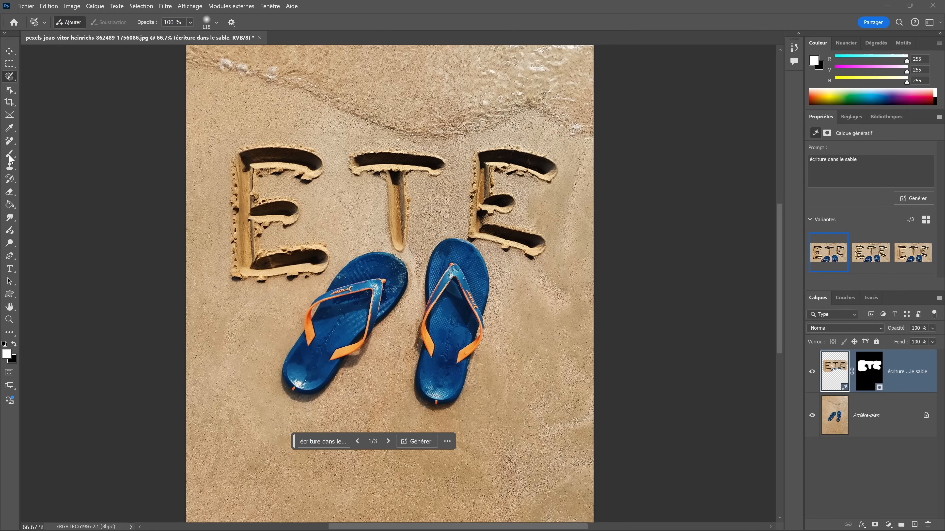
Paint a selection over the water along the shoreline with a 462 px selection brush at 50 % opacity.
{"action": "mouse_move", "coordinate": [246, 111]}
{"action": "left_mouse_down"}
{"action": "mouse_move", "coordinate": [301, 120]}
{"action": "mouse_move", "coordinate": [315, 107]}
{"action": "left_mouse_up"}
{"action": "left_click_drag", "start_coordinate": [149, 22], "coordinate": [122, 24]}
{"action": "mouse_move", "coordinate": [203, 65]}
{"action": "left_mouse_down"}
{"action": "mouse_move", "coordinate": [397, 78]}
{"action": "mouse_move", "coordinate": [259, 75]}
{"action": "mouse_move", "coordinate": [435, 97]}
{"action": "mouse_move", "coordinate": [539, 95]}
{"action": "mouse_move", "coordinate": [438, 106]}
{"action": "mouse_move", "coordinate": [516, 93]}
{"action": "mouse_move", "coordinate": [580, 95]}
{"action": "left_mouse_up"}
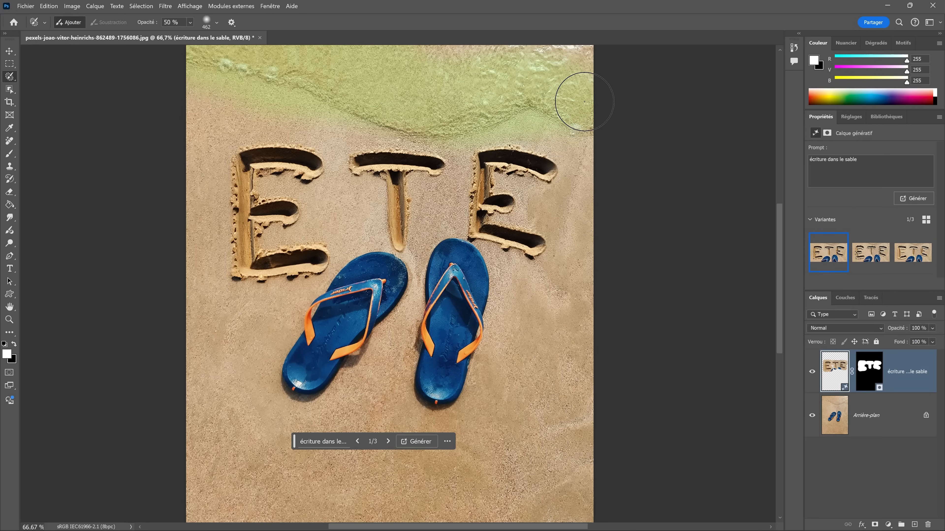
Reinforce the brushed selection over the water and generate a Remplissage génératif with the prompt "écume de mer", keeping the second variant.
{"action": "mouse_move", "coordinate": [320, 82]}
{"action": "left_mouse_down"}
{"action": "mouse_move", "coordinate": [199, 55]}
{"action": "mouse_move", "coordinate": [310, 81]}
{"action": "mouse_move", "coordinate": [206, 64]}
{"action": "mouse_move", "coordinate": [304, 73]}
{"action": "mouse_move", "coordinate": [228, 70]}
{"action": "mouse_move", "coordinate": [227, 78]}
{"action": "mouse_move", "coordinate": [377, 98]}
{"action": "left_mouse_up"}
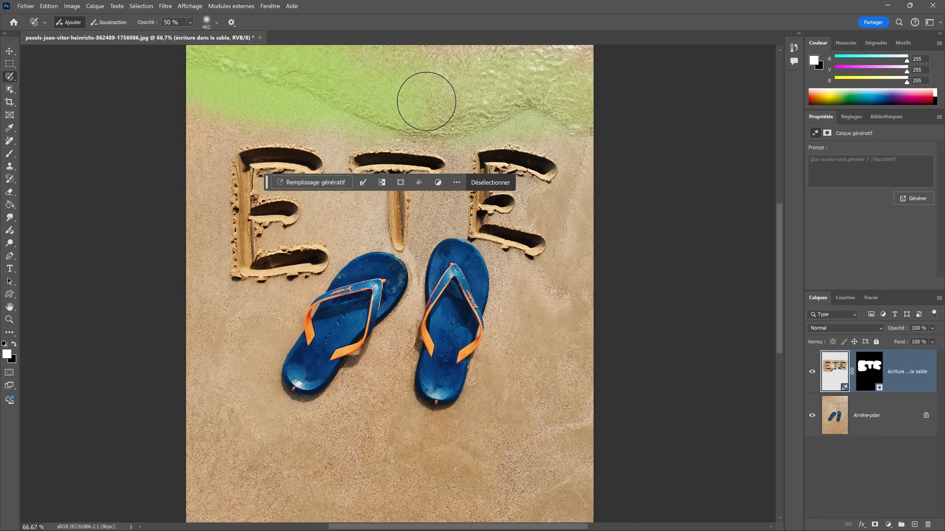
{"action": "left_click", "coordinate": [300, 182]}
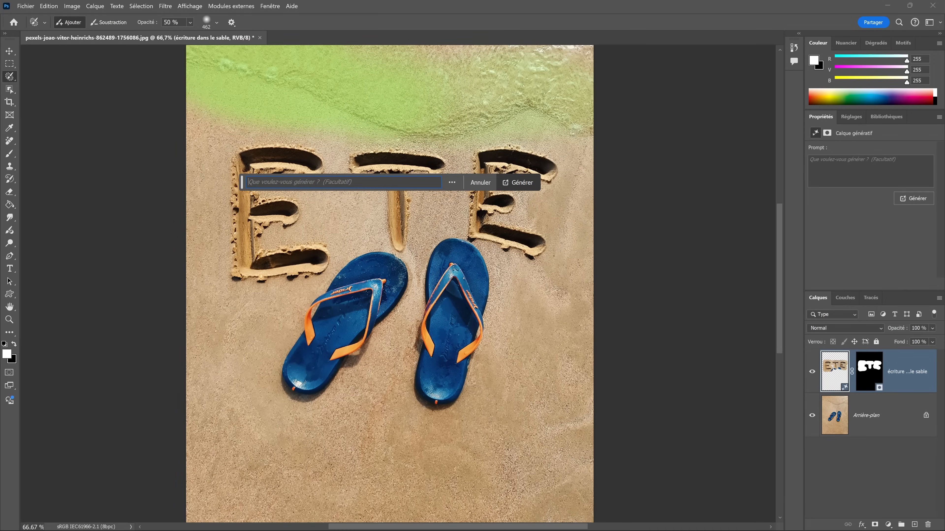
{"action": "type", "text": "écume de mer"}
{"action": "key", "text": "Return"}
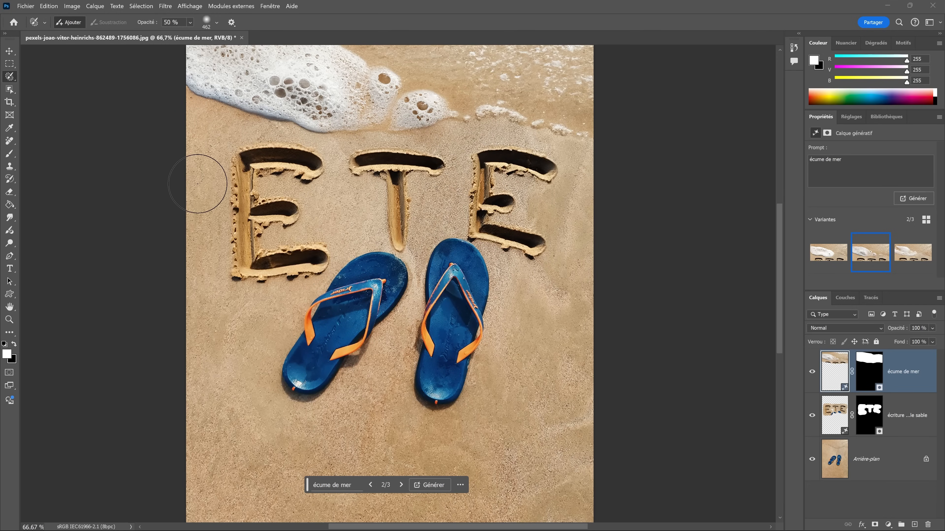
Switch Quick Mask mode on and back off.
{"action": "left_click", "coordinate": [10, 373]}
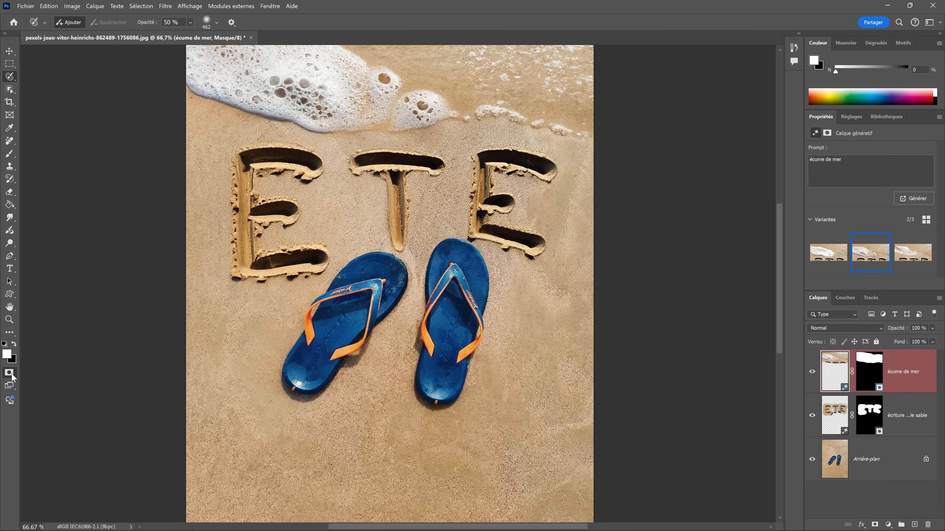
{"action": "left_click", "coordinate": [10, 373]}
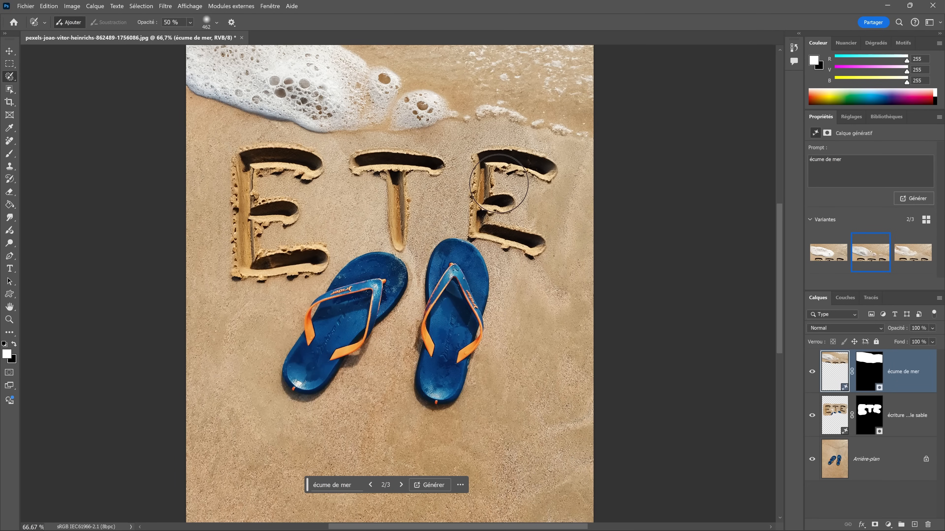
Select the sand-writing generative layer and bring up the options of its first variant.
{"action": "left_click", "coordinate": [838, 417]}
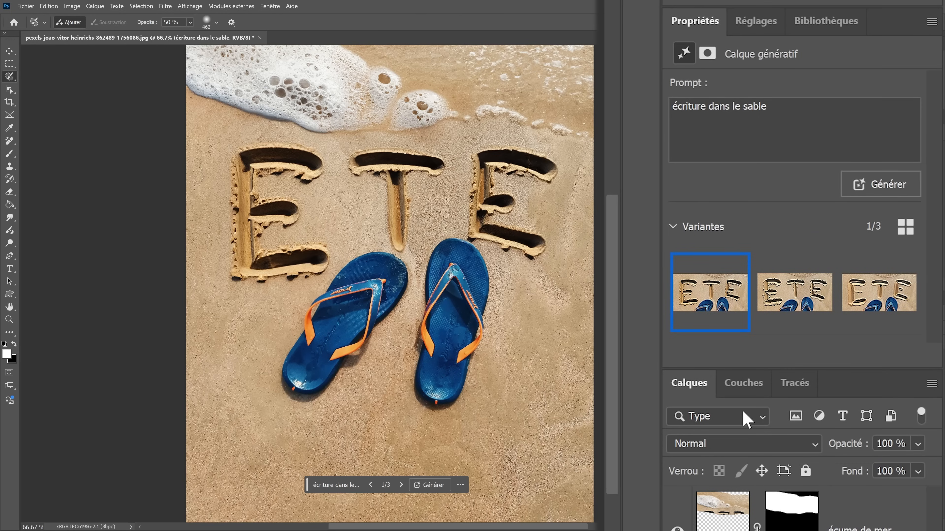
{"action": "mouse_move", "coordinate": [714, 317]}
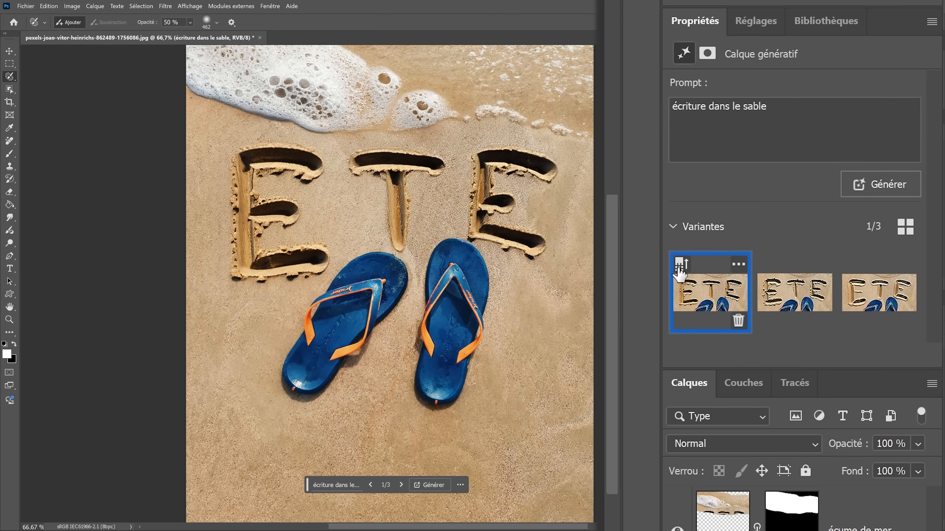
Check the image dimensions and the available width units in Taille de l'image, without changing anything.
{"action": "left_click", "coordinate": [71, 6]}
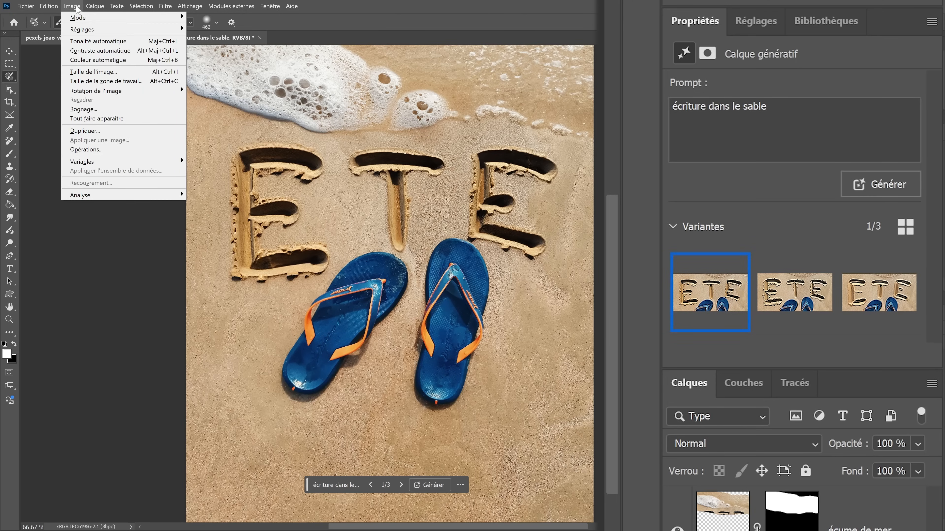
{"action": "left_click", "coordinate": [87, 72]}
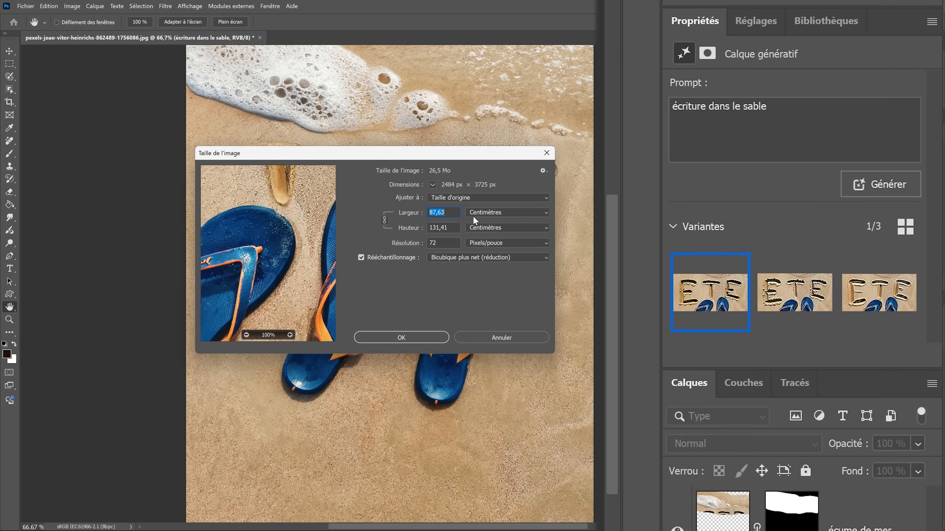
{"action": "left_click", "coordinate": [473, 213]}
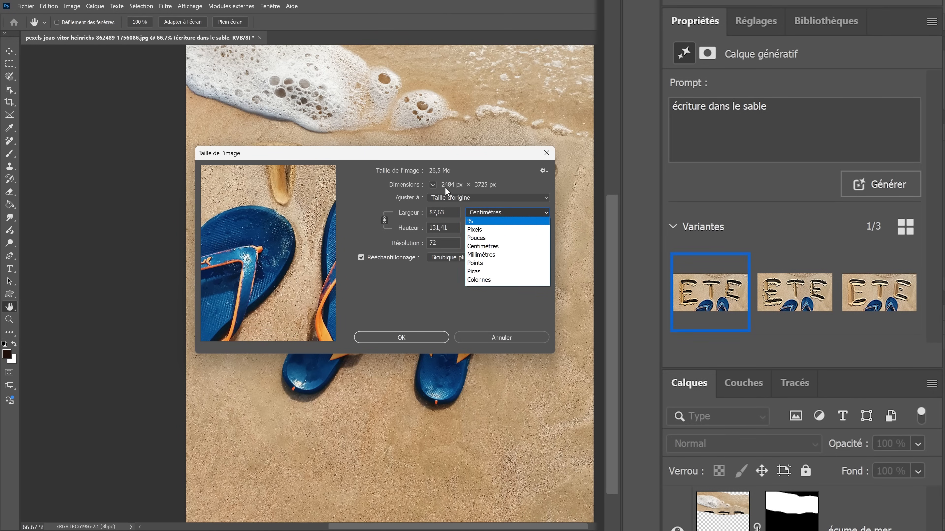
{"action": "left_click", "coordinate": [483, 338]}
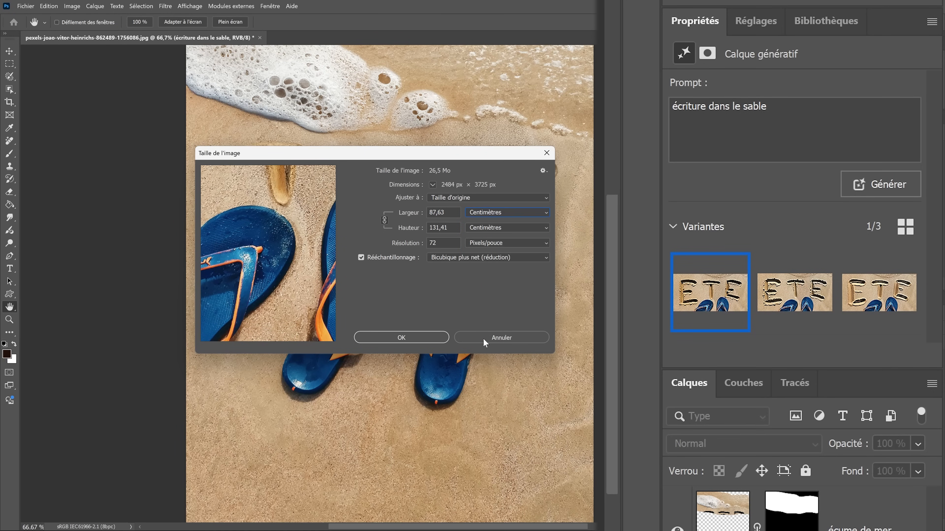
{"action": "left_click", "coordinate": [485, 338]}
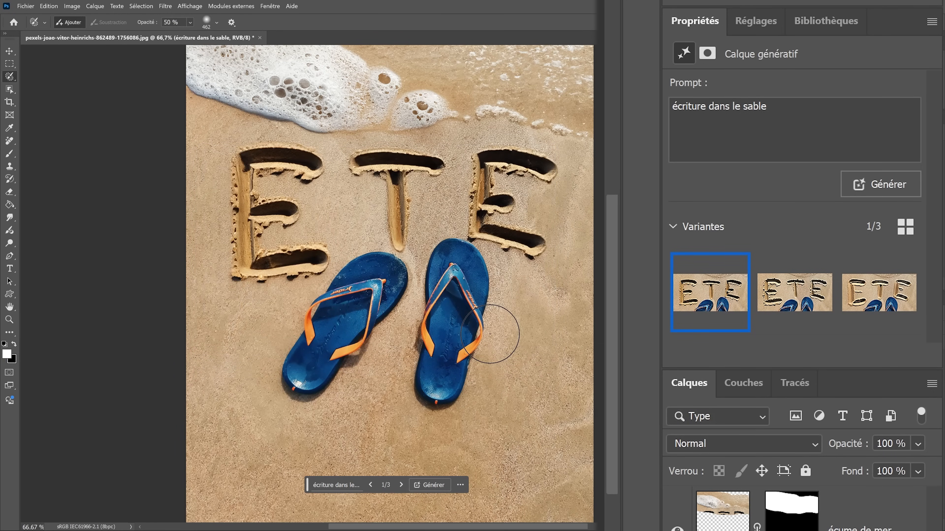
Enhance the detail of the first sand-writing variant.
{"action": "key", "text": "w"}
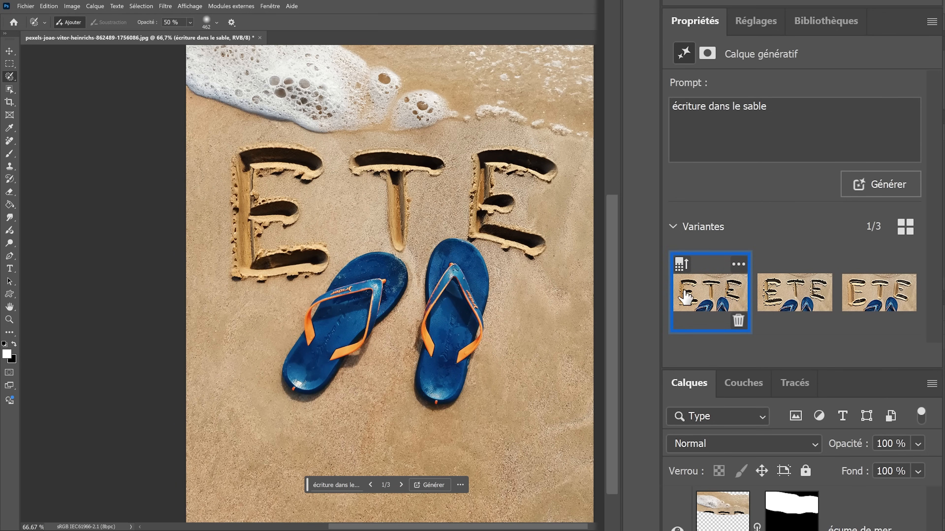
{"action": "left_click", "coordinate": [681, 265]}
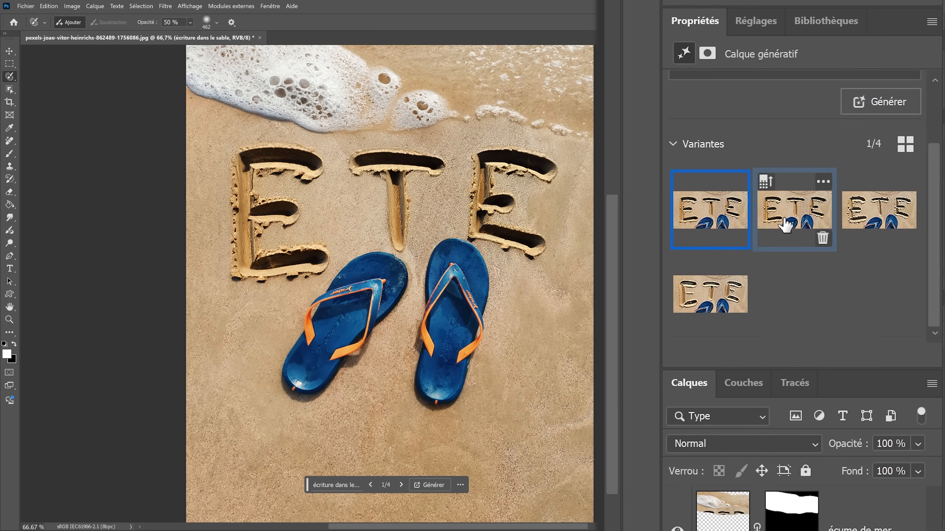
Compare the enhanced sand-writing variant with the original one, up close at 100 % zoom.
{"action": "left_click", "coordinate": [786, 225]}
{"action": "left_click", "coordinate": [721, 218]}
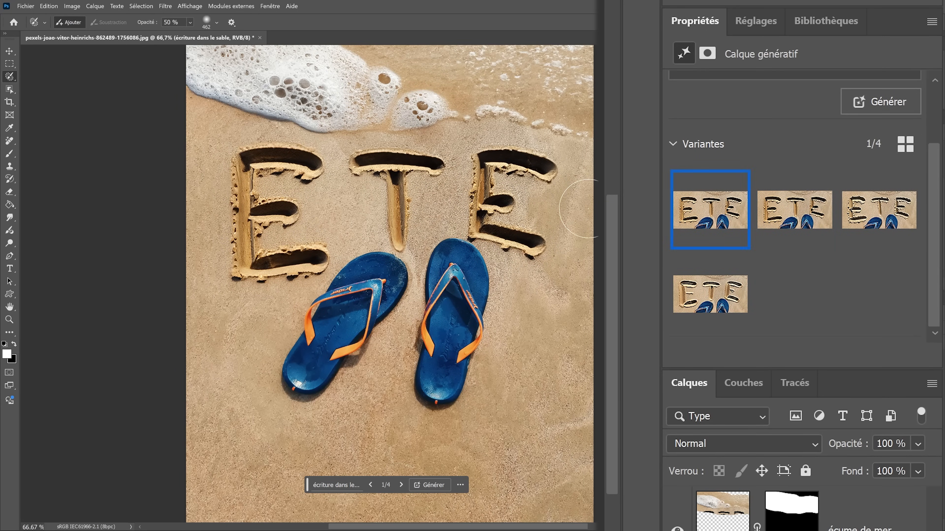
{"action": "left_click", "coordinate": [518, 200], "text": "ctrl"}
{"action": "left_click_drag", "start_coordinate": [402, 267], "coordinate": [546, 218]}
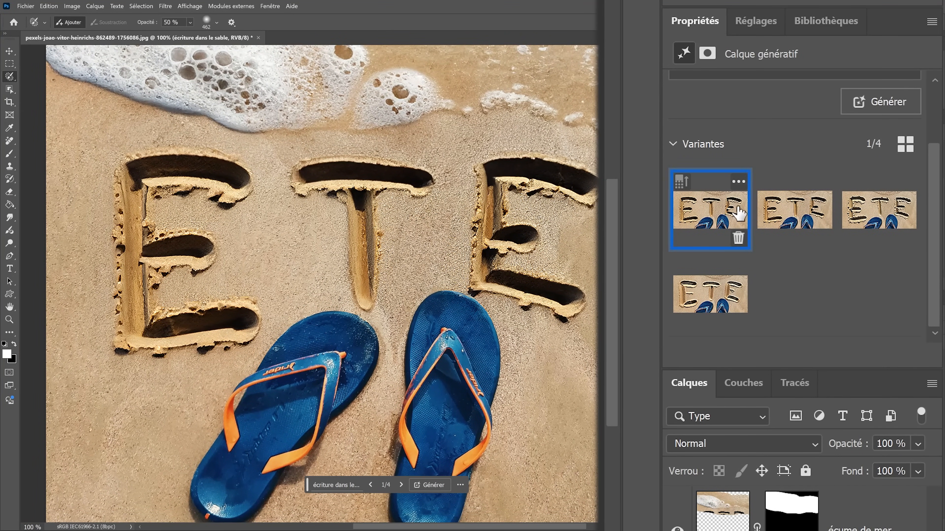
{"action": "mouse_move", "coordinate": [731, 216]}
{"action": "left_click", "coordinate": [781, 211]}
{"action": "left_click", "coordinate": [710, 216]}
{"action": "left_click", "coordinate": [796, 210]}
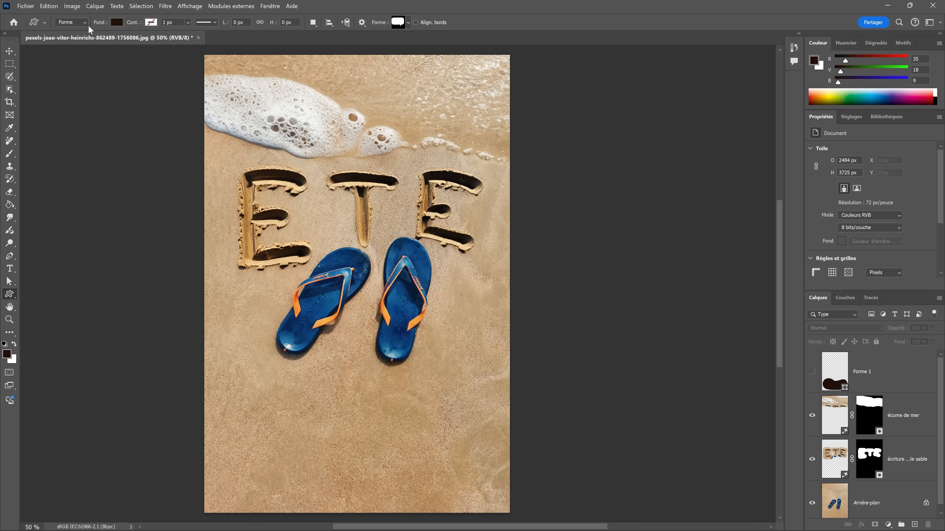
Draw a rounded speech bubble custom shape about 2128 × 1076 px on the sand below the flip-flops.
{"action": "left_click", "coordinate": [408, 23]}
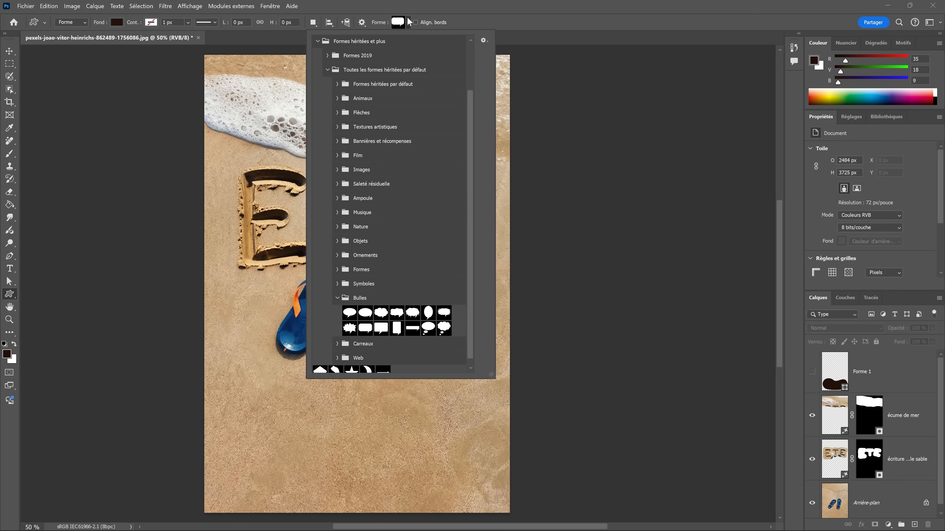
{"action": "left_click", "coordinate": [408, 23]}
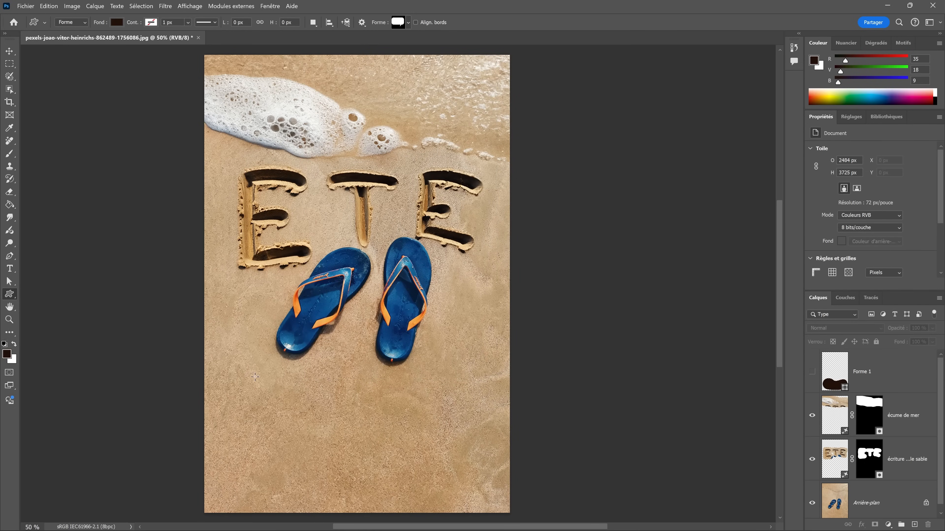
{"action": "left_click_drag", "start_coordinate": [226, 378], "coordinate": [488, 510]}
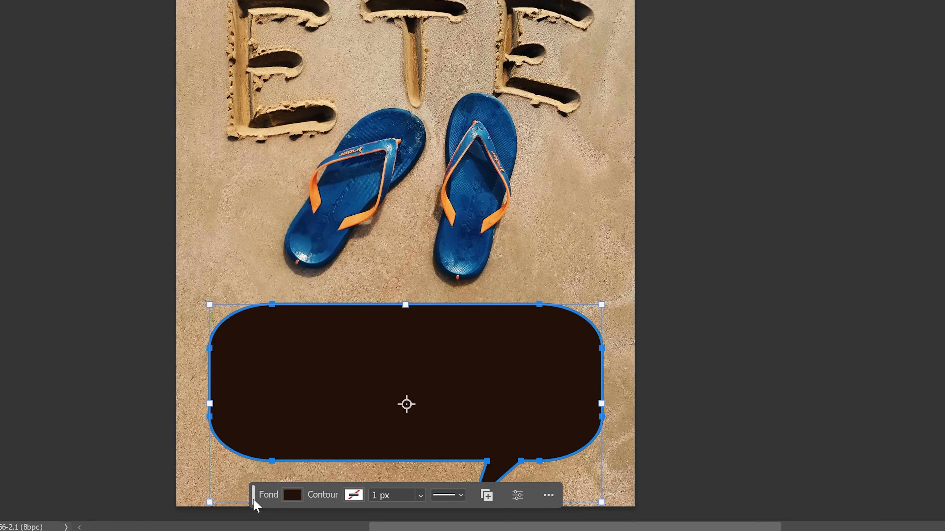
Move the contextual bar beside the photo and set the speech bubble's fill colour to #0c82d5.
{"action": "left_click_drag", "start_coordinate": [283, 498], "coordinate": [708, 153]}
{"action": "left_click", "coordinate": [675, 150]}
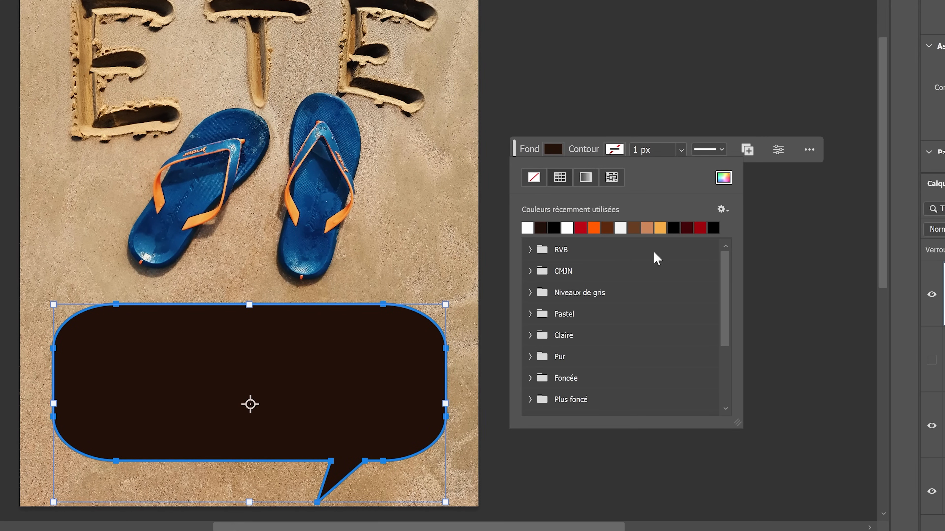
{"action": "left_click", "coordinate": [723, 178]}
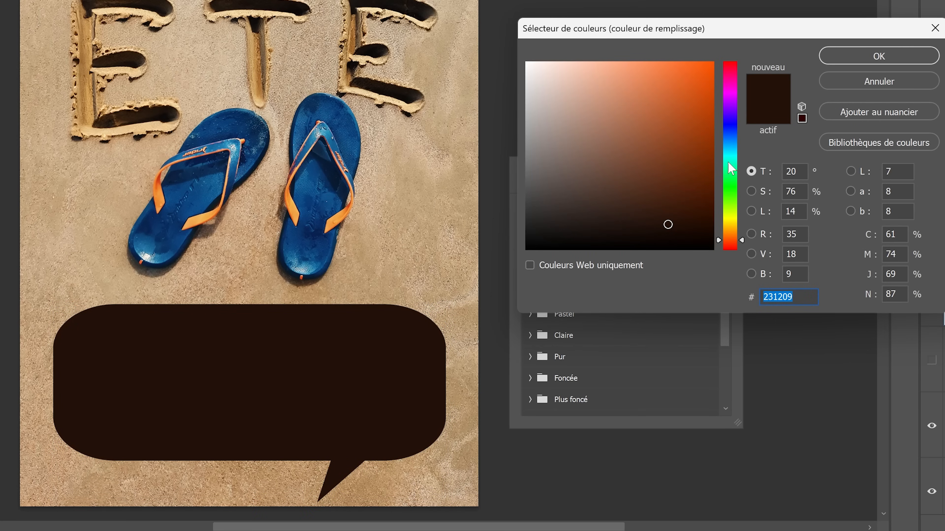
{"action": "type", "text": "107bc6"}
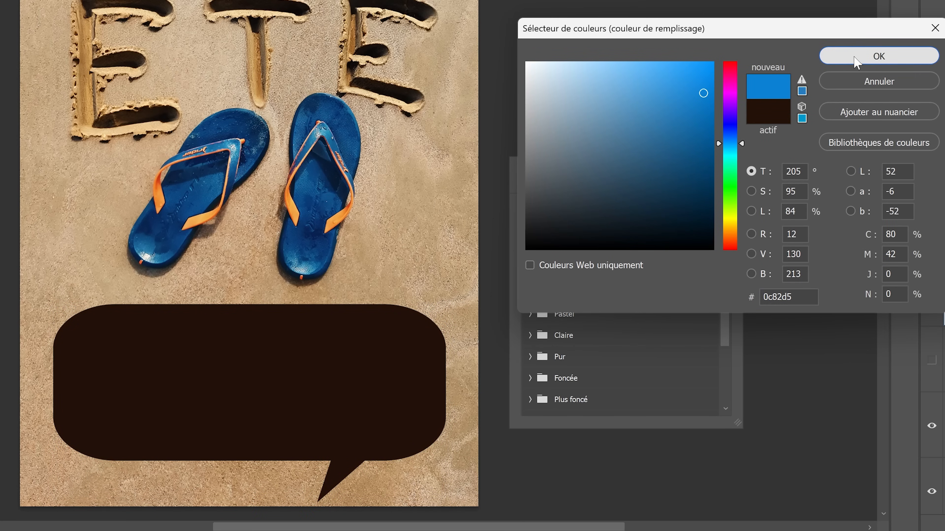
{"action": "left_click", "coordinate": [854, 57]}
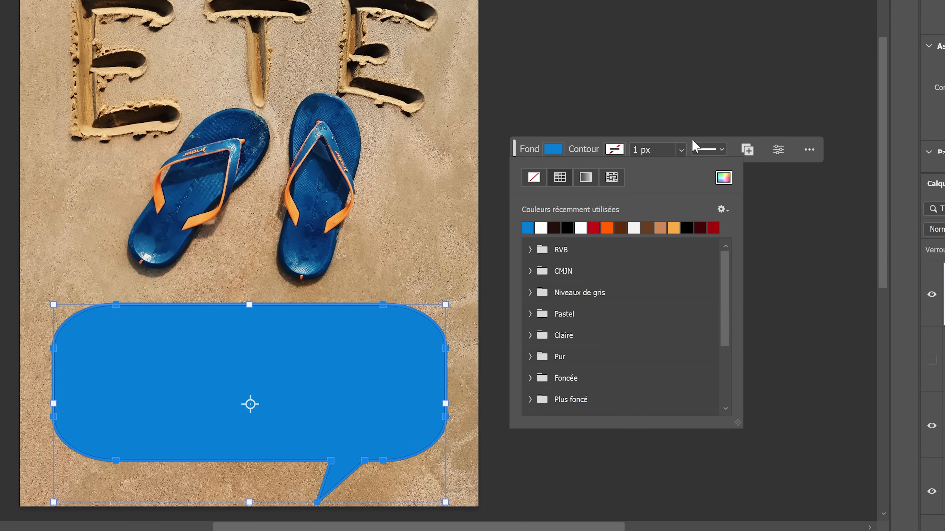
Give the speech bubble a solid #072f53 outline 28,79 px wide, and delete the extra shape layer above it.
{"action": "left_click", "coordinate": [614, 150]}
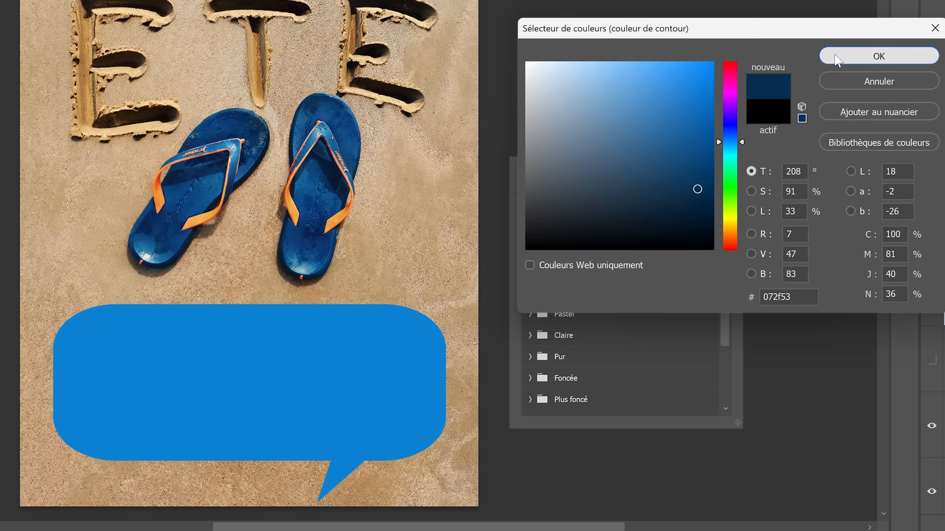
{"action": "left_click", "coordinate": [852, 57]}
{"action": "left_click", "coordinate": [682, 151]}
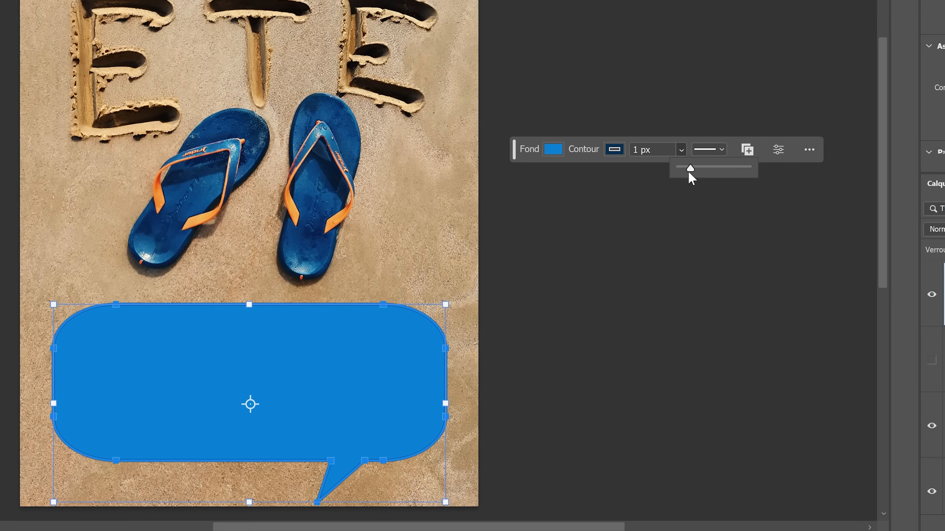
{"action": "left_click", "coordinate": [710, 169]}
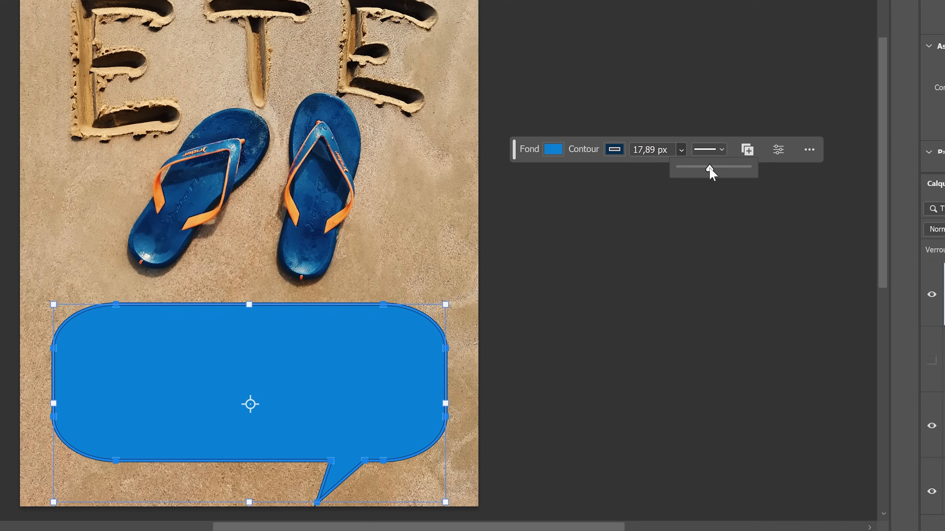
{"action": "left_click", "coordinate": [722, 152]}
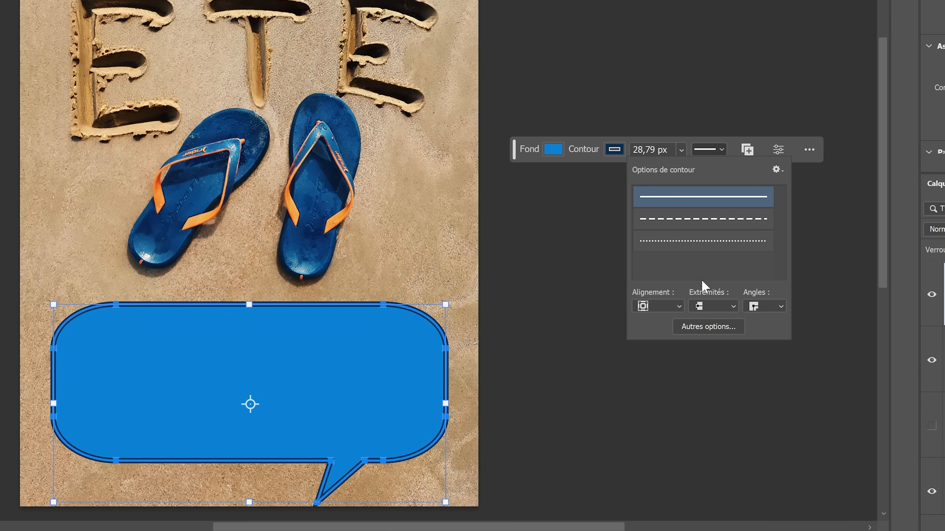
{"action": "left_click", "coordinate": [609, 208]}
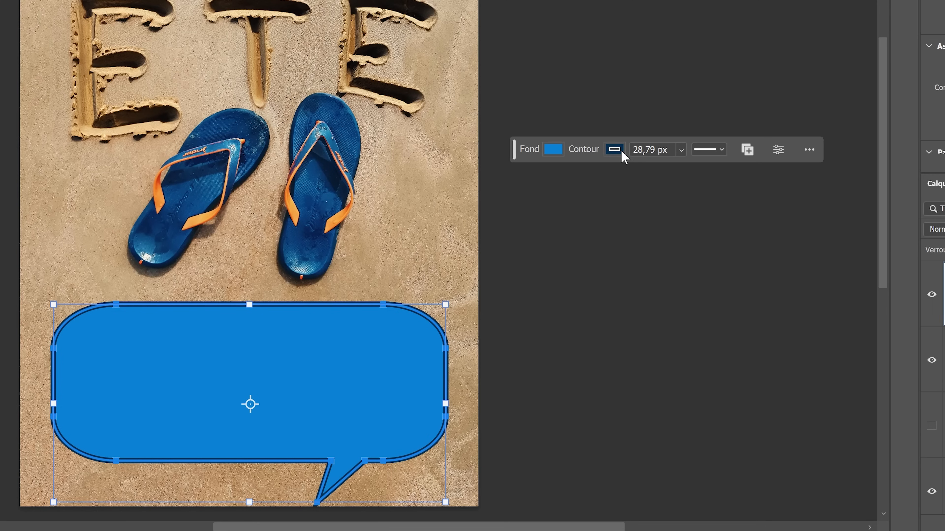
{"action": "left_click_drag", "start_coordinate": [895, 385], "coordinate": [928, 525]}
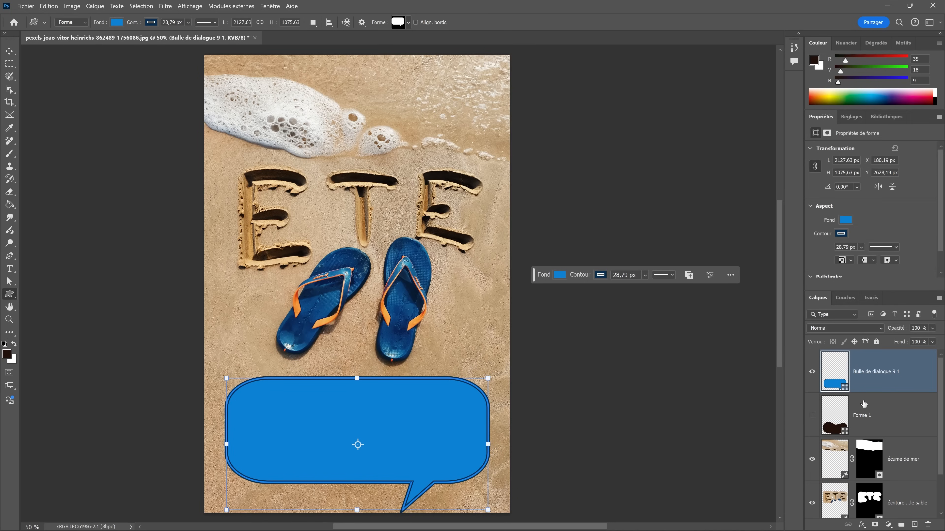
Compare the Forme 1 shape with the speech bubble by toggling their visibility, leaving only the bubble shown and its layer selected.
{"action": "left_click", "coordinate": [812, 371]}
{"action": "left_click", "coordinate": [885, 420]}
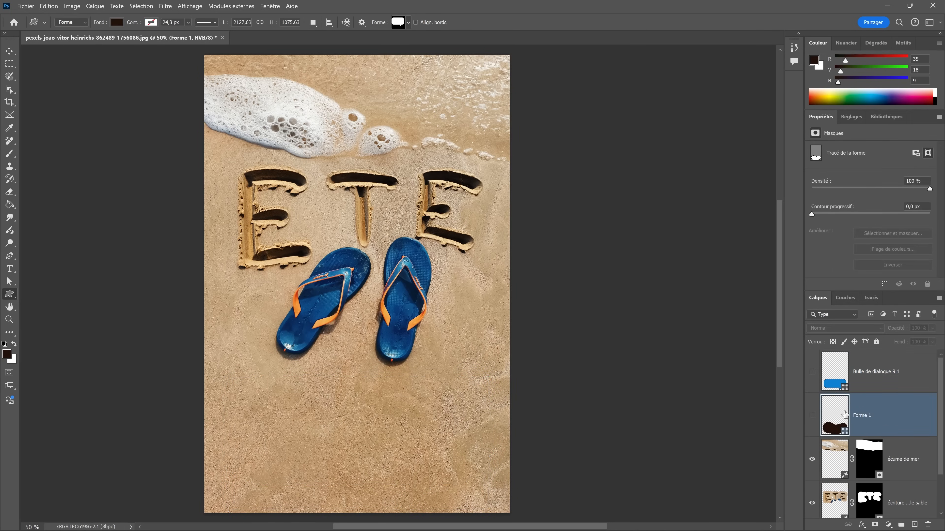
{"action": "left_click", "coordinate": [812, 416]}
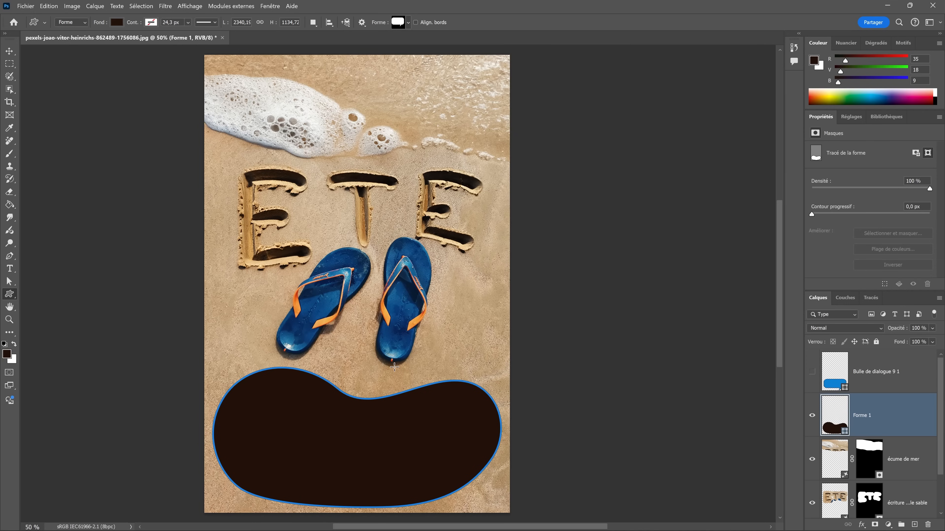
{"action": "left_click", "coordinate": [812, 372]}
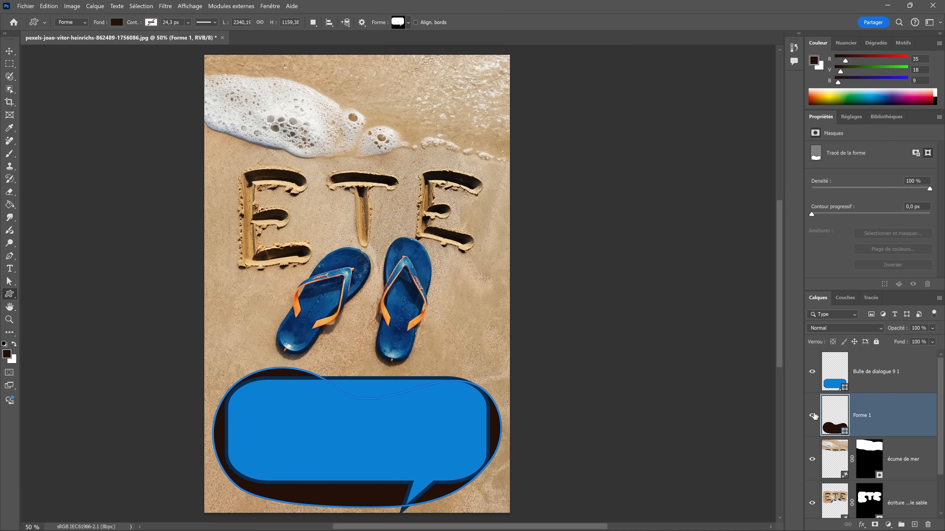
{"action": "left_click", "coordinate": [812, 415]}
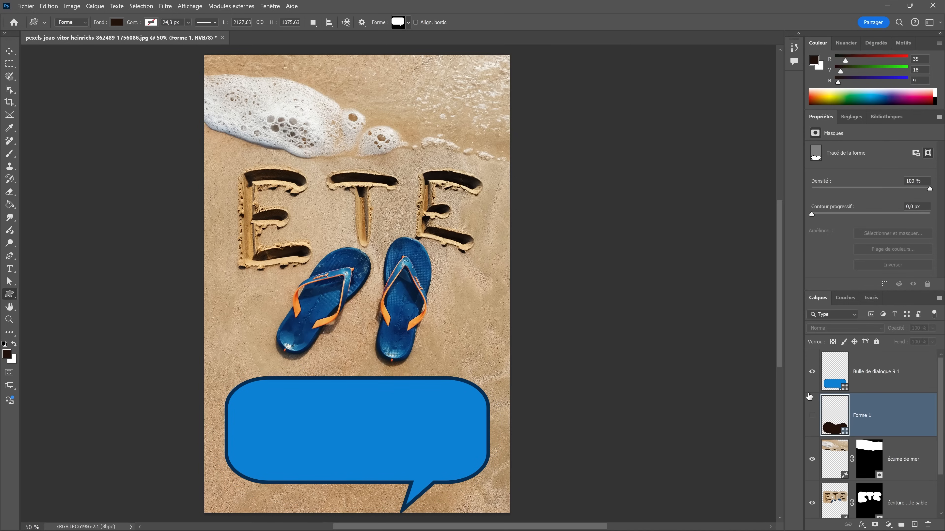
{"action": "left_click", "coordinate": [835, 377]}
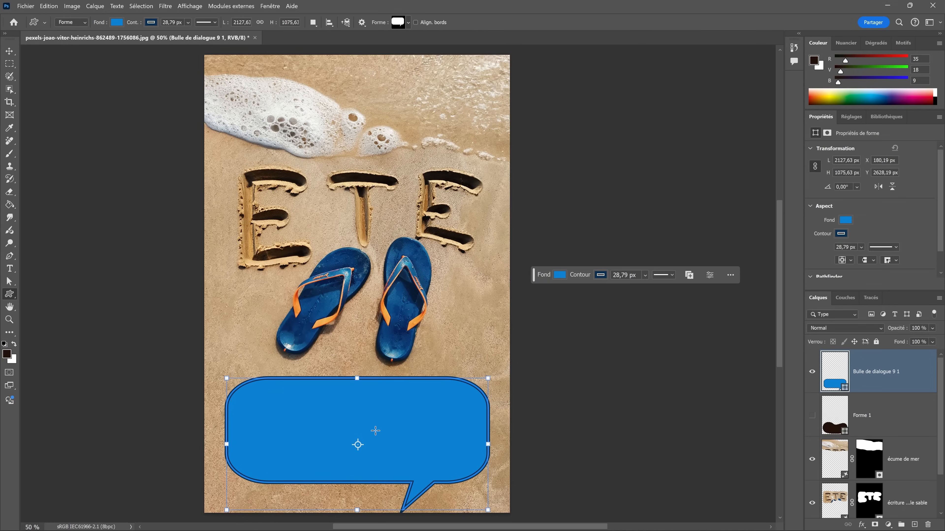
Try 90° rotations and a vertical flip on the speech bubble with Free Transform, and commit it flipped horizontally.
{"action": "left_click_drag", "start_coordinate": [536, 283], "coordinate": [529, 287]}
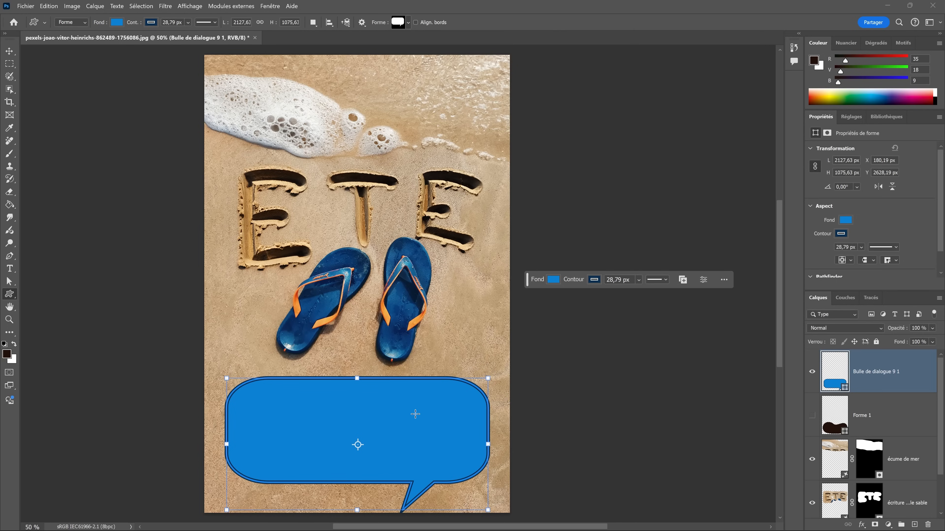
{"action": "left_click_drag", "start_coordinate": [527, 283], "coordinate": [525, 286]}
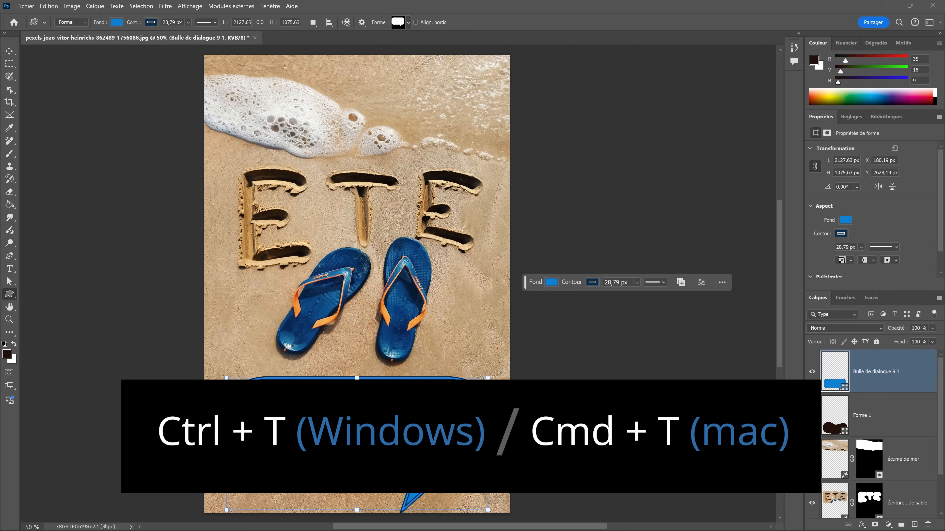
{"action": "key", "text": "ctrl+t"}
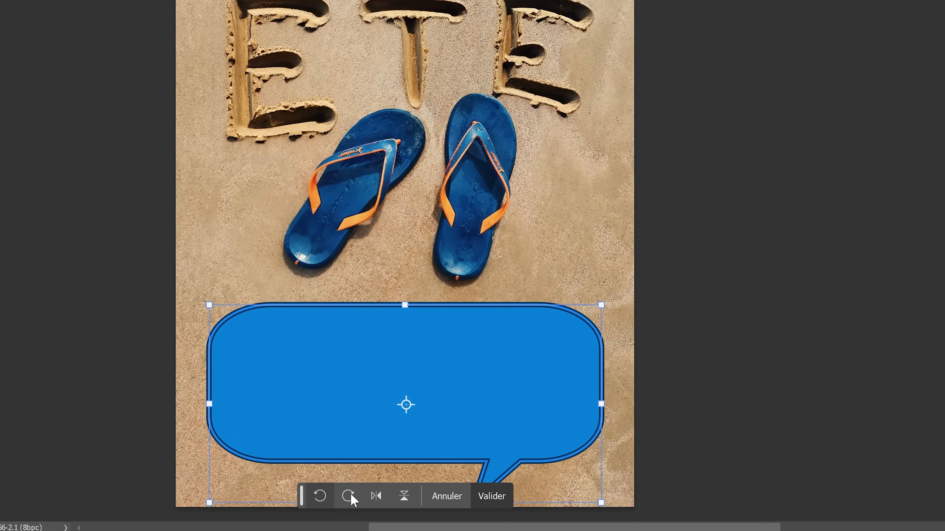
{"action": "left_click", "coordinate": [320, 496]}
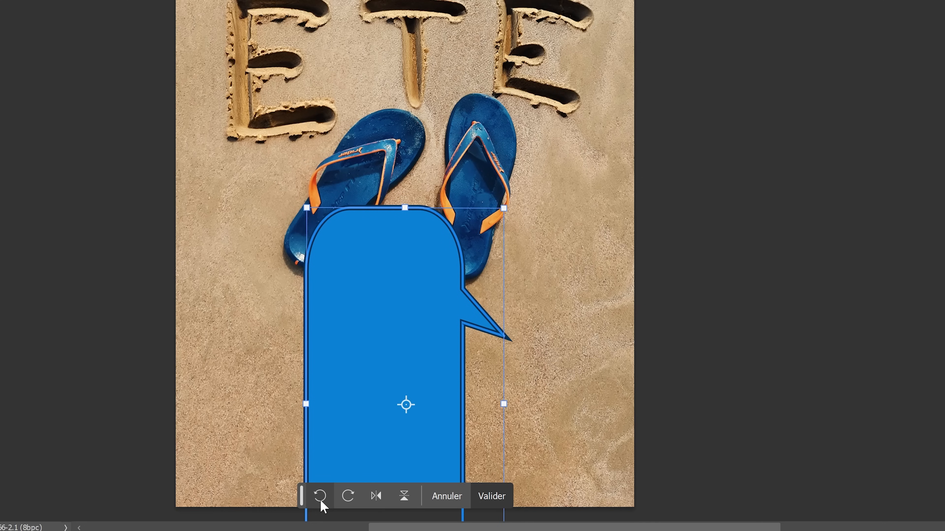
{"action": "left_click", "coordinate": [349, 498]}
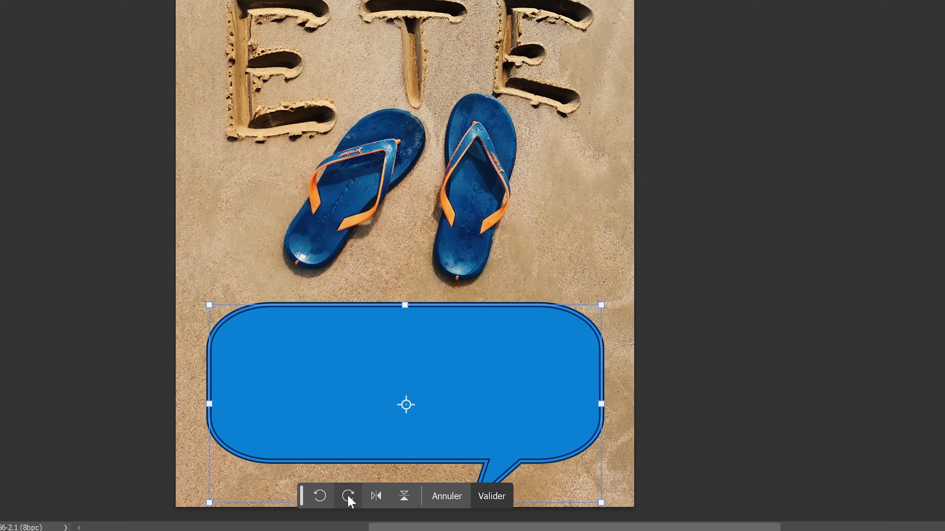
{"action": "left_click", "coordinate": [375, 502]}
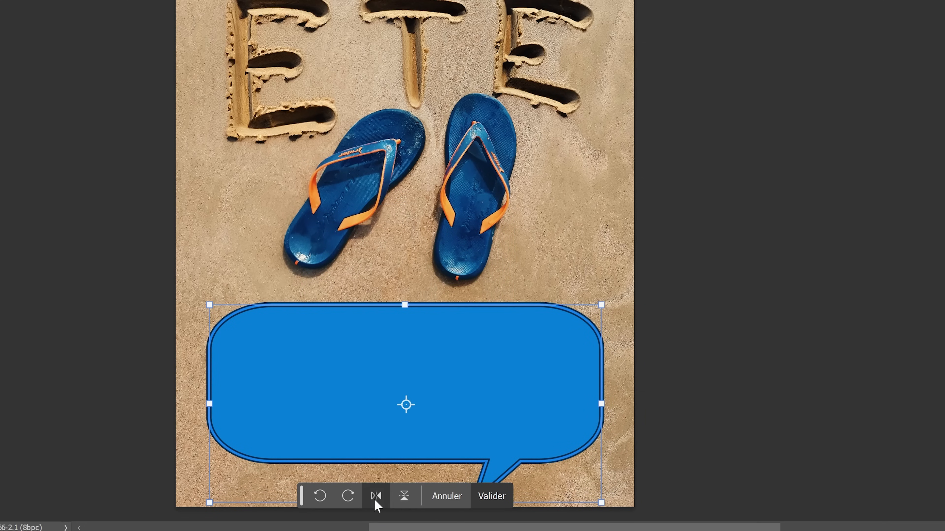
{"action": "left_click", "coordinate": [376, 499]}
{"action": "left_click", "coordinate": [402, 499]}
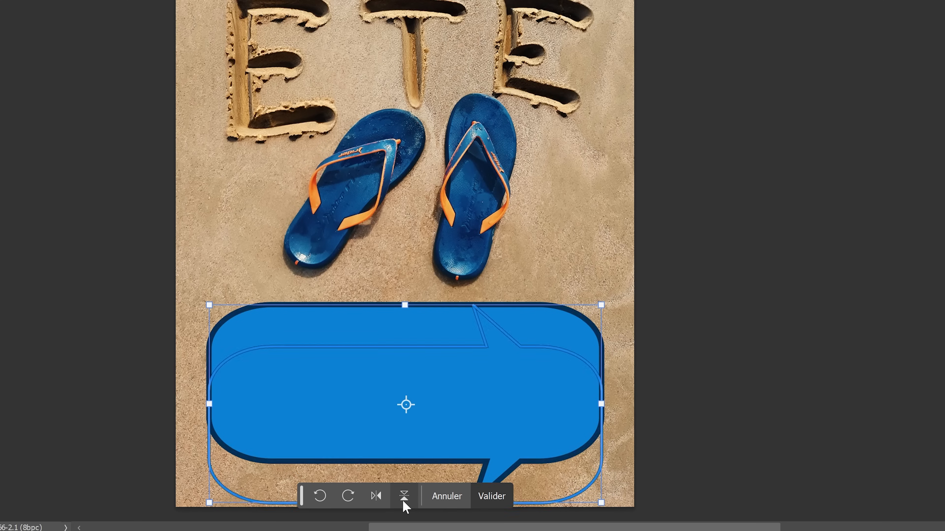
{"action": "left_click", "coordinate": [404, 496]}
{"action": "left_click", "coordinate": [376, 496]}
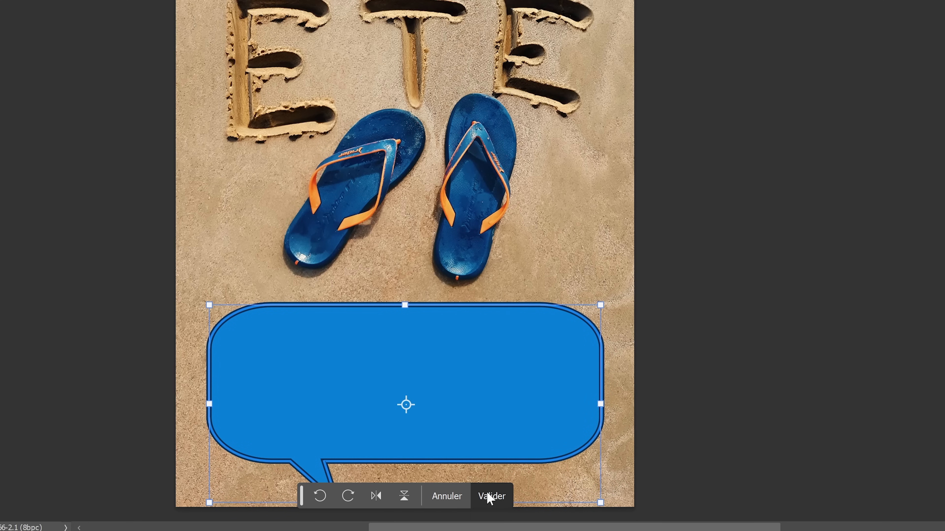
{"action": "left_click", "coordinate": [492, 496]}
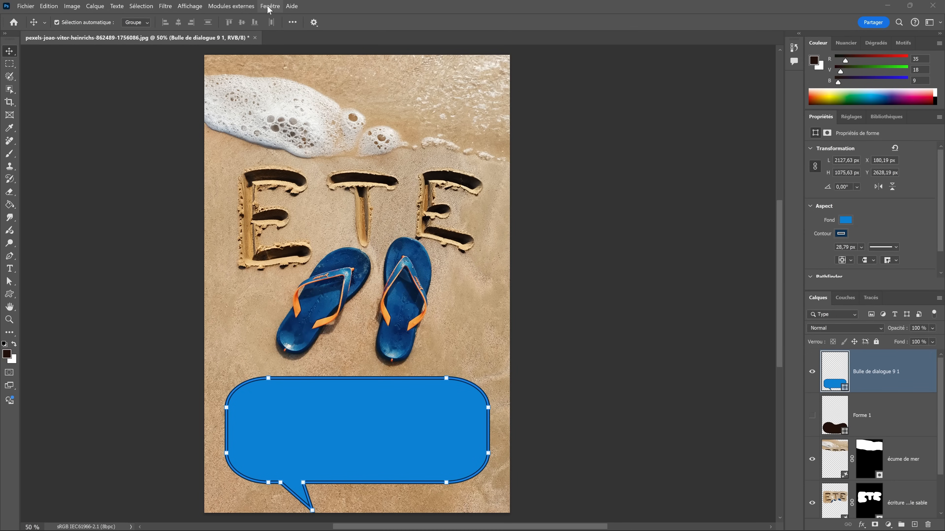
Show the paragraph settings and float them beside the photo, separate from the character settings.
{"action": "left_click", "coordinate": [269, 6]}
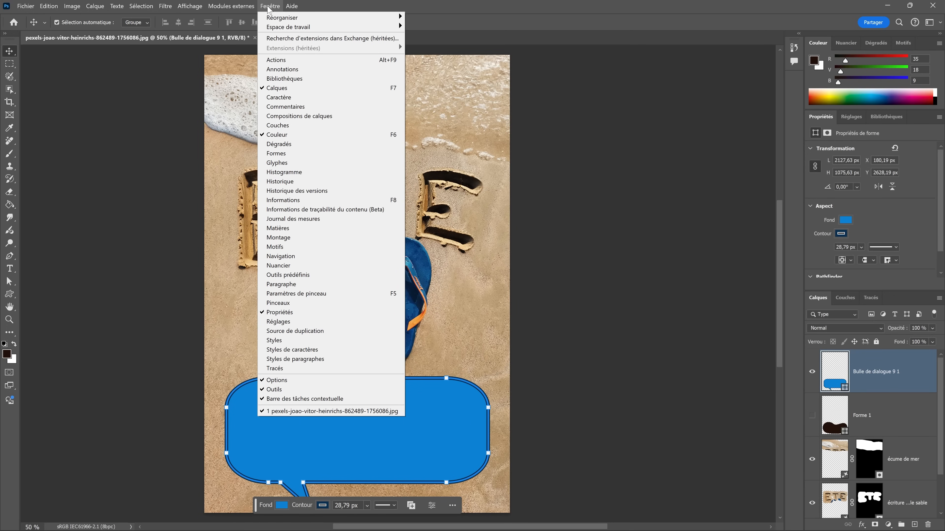
{"action": "left_click", "coordinate": [281, 284]}
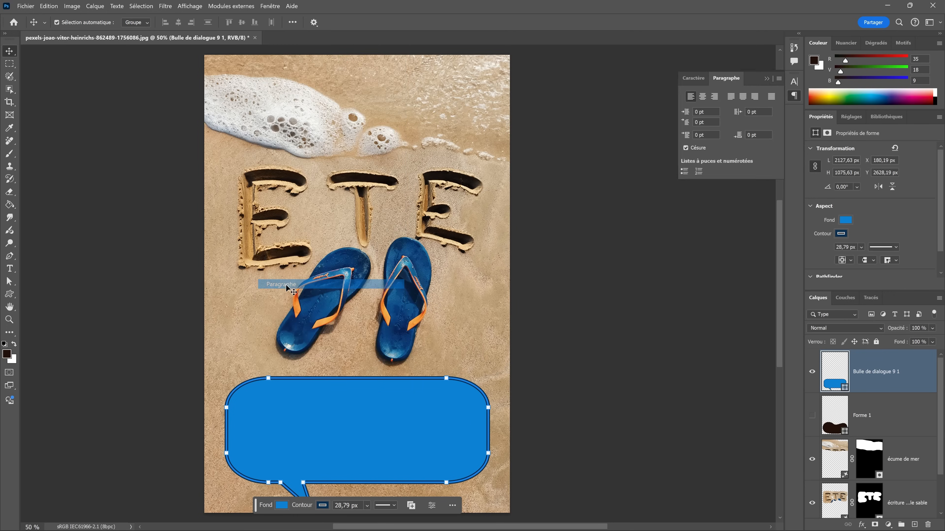
{"action": "left_click_drag", "start_coordinate": [726, 86], "coordinate": [573, 130]}
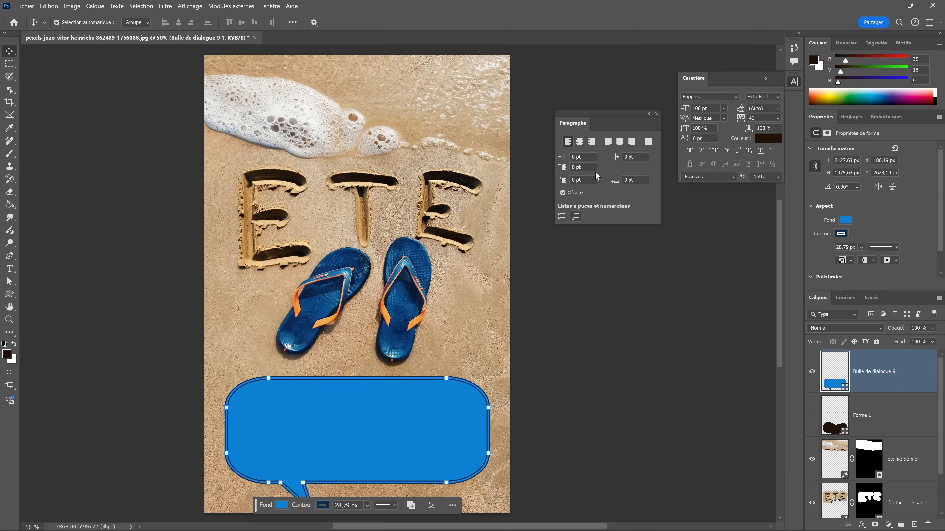
{"action": "left_click_drag", "start_coordinate": [616, 113], "coordinate": [607, 93]}
{"action": "left_click_drag", "start_coordinate": [741, 76], "coordinate": [742, 77]}
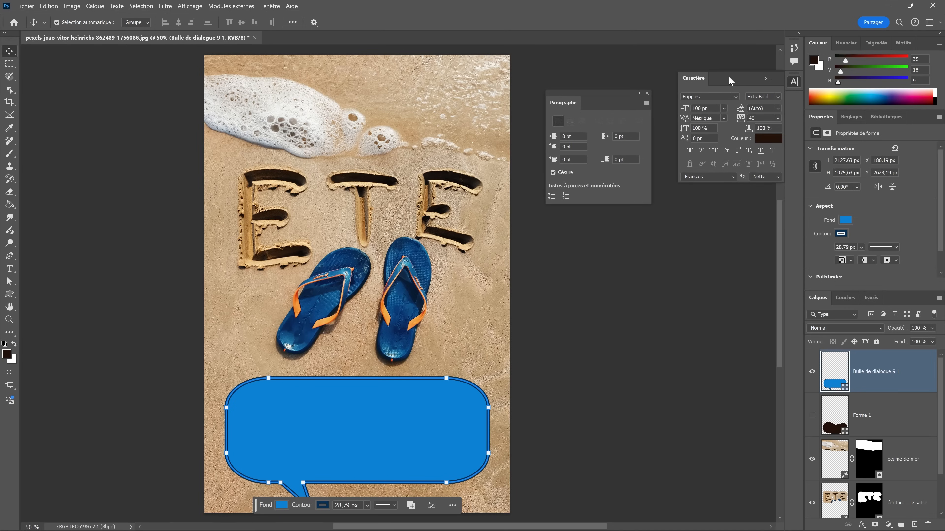
{"action": "left_click_drag", "start_coordinate": [603, 99], "coordinate": [597, 88]}
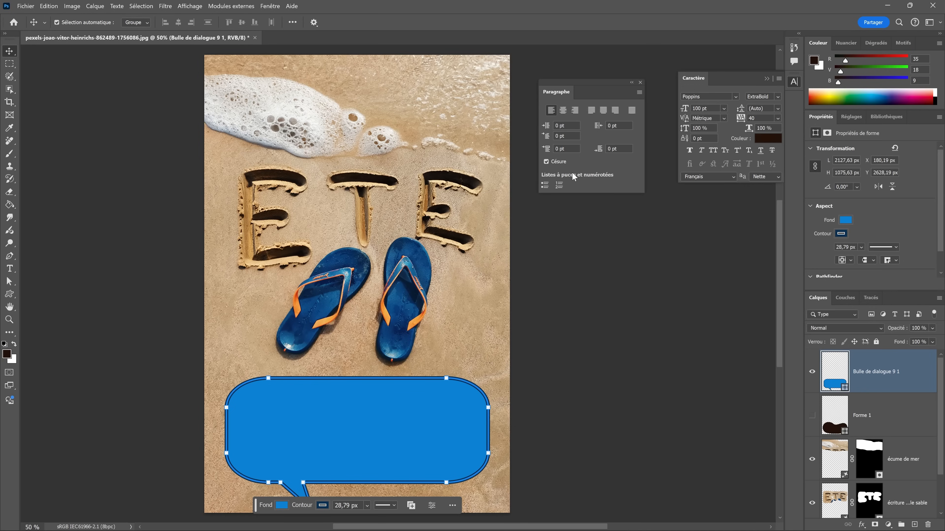
With no layer selected, draw a white text frame inside the speech bubble and enter "Hydratez-vous", "Protégez-vous du soleil" and "Respectez l'environnement" on three lines.
{"action": "left_click", "coordinate": [10, 269]}
{"action": "key", "text": "x"}
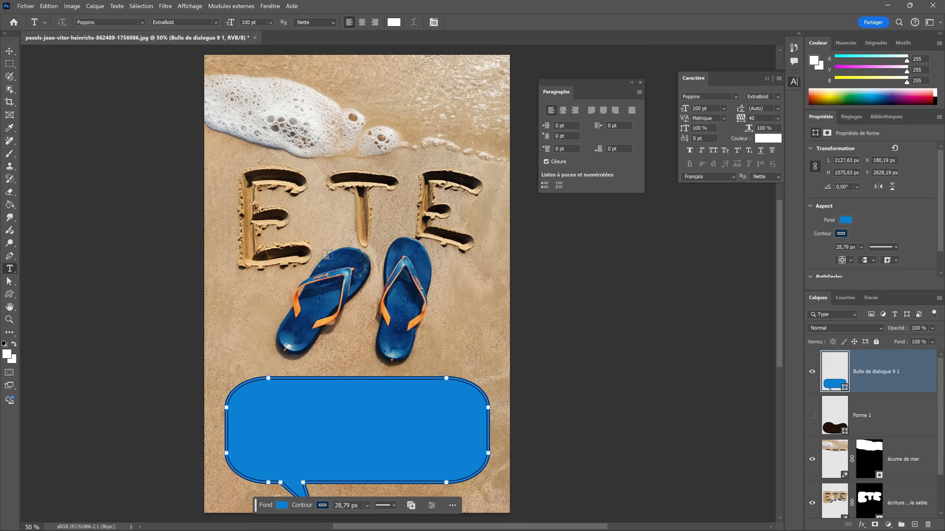
{"action": "left_click", "coordinate": [142, 7]}
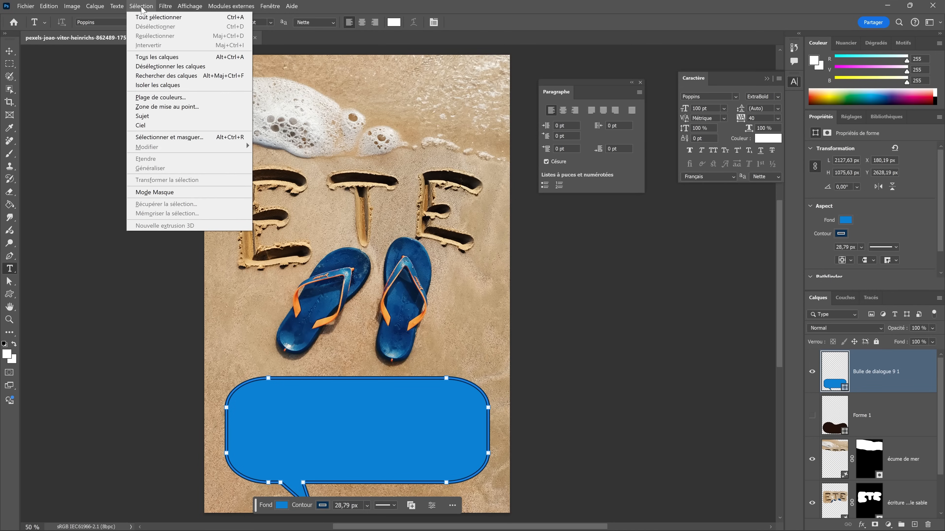
{"action": "left_click", "coordinate": [155, 70]}
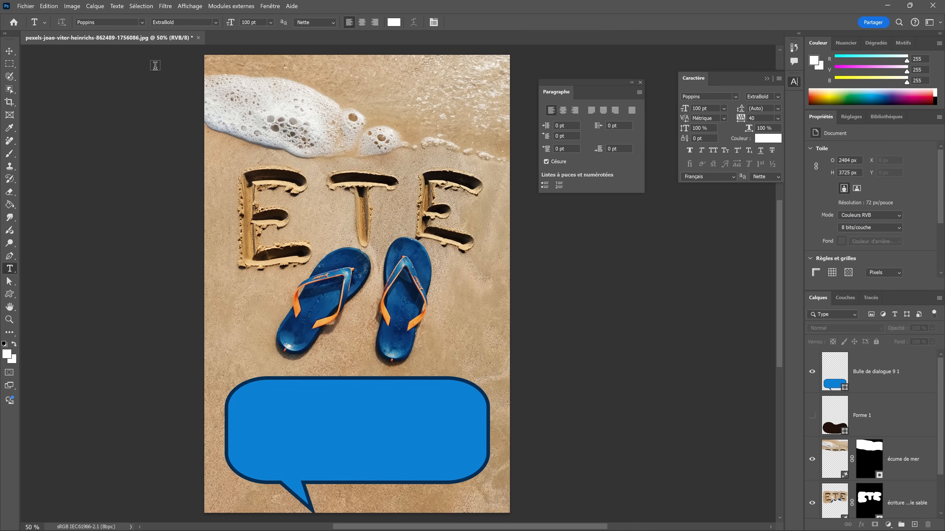
{"action": "left_click_drag", "start_coordinate": [252, 396], "coordinate": [466, 473]}
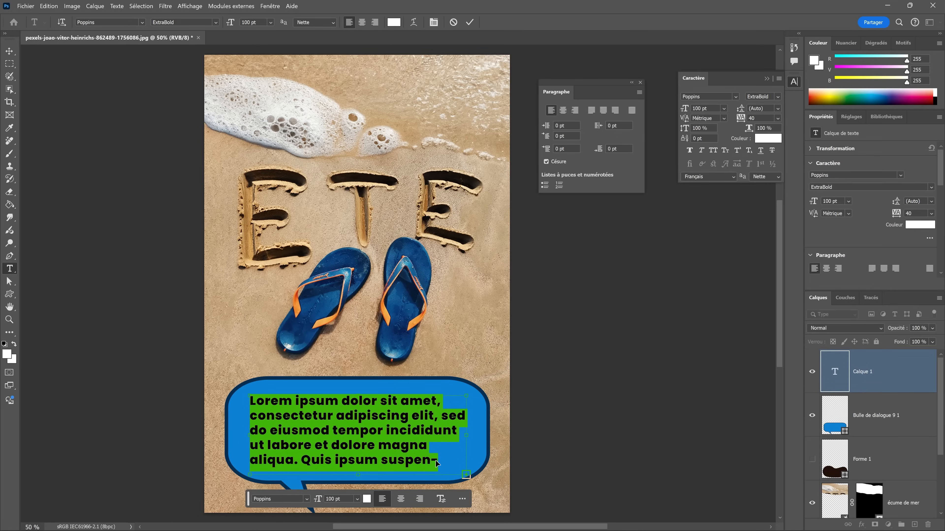
{"action": "type", "text": "Hydratez-vous Protégez-vous du soleil Respectez l'environnement"}
Turn the three text lines in the speech bubble into a bulleted list.
{"action": "left_click_drag", "start_coordinate": [443, 432], "coordinate": [247, 399]}
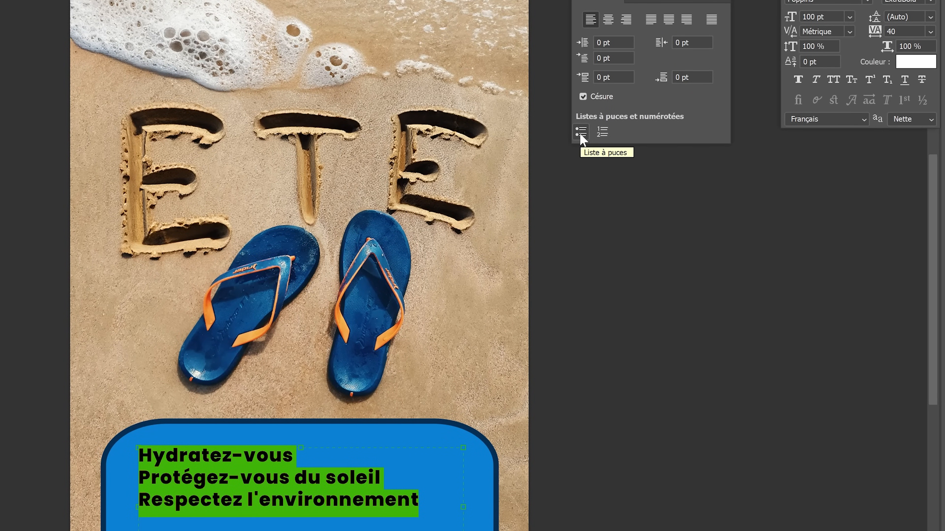
{"action": "left_click", "coordinate": [581, 136]}
{"action": "key", "text": "ctrl+h"}
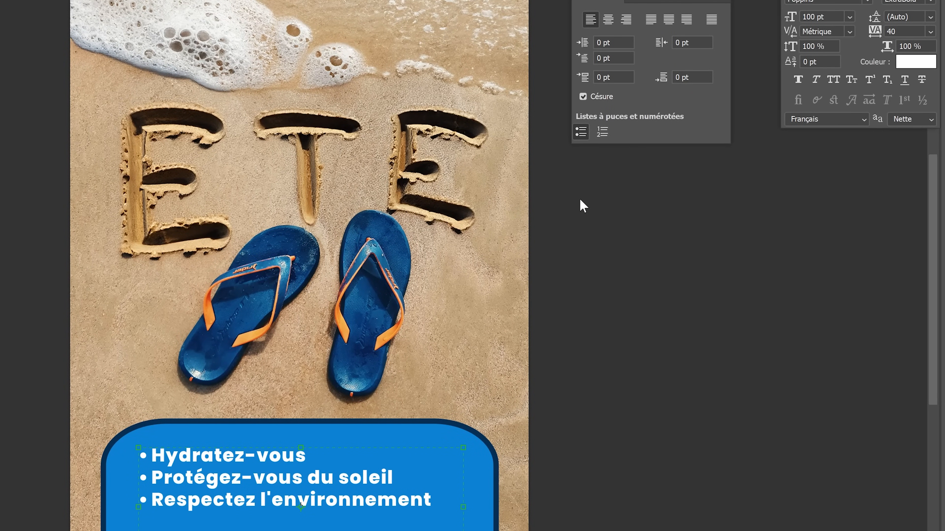
Convert all three lines of the bulleted text into a numbered list.
{"action": "left_click", "coordinate": [602, 132]}
{"action": "left_click_drag", "start_coordinate": [431, 502], "coordinate": [114, 438]}
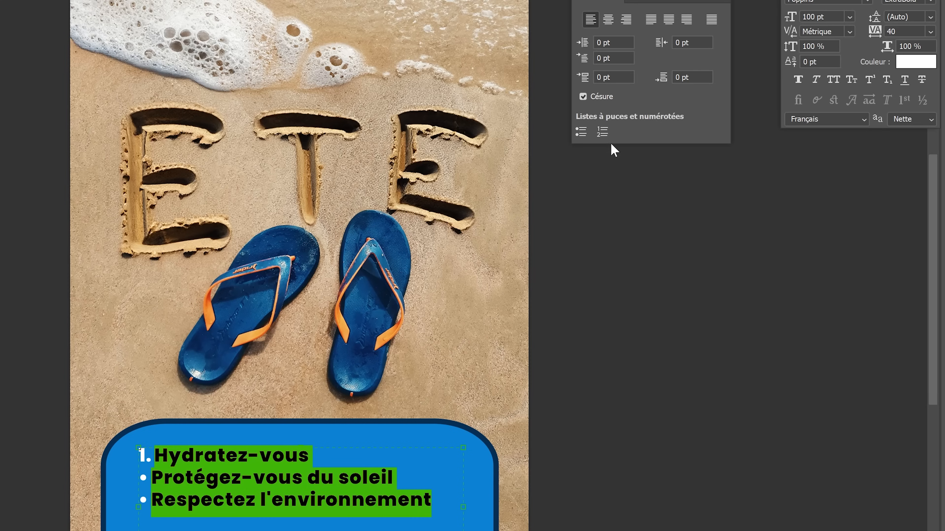
{"action": "left_click", "coordinate": [602, 132]}
{"action": "left_click", "coordinate": [215, 505]}
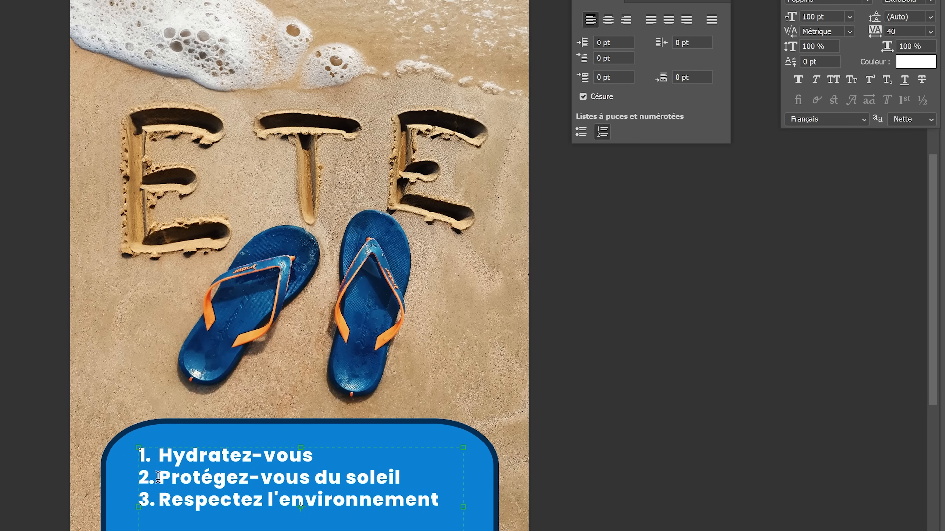
Add an empty numbered item after "Protégez-vous du soleil" and remove it again.
{"action": "left_click", "coordinate": [414, 477]}
{"action": "key", "text": "Return"}
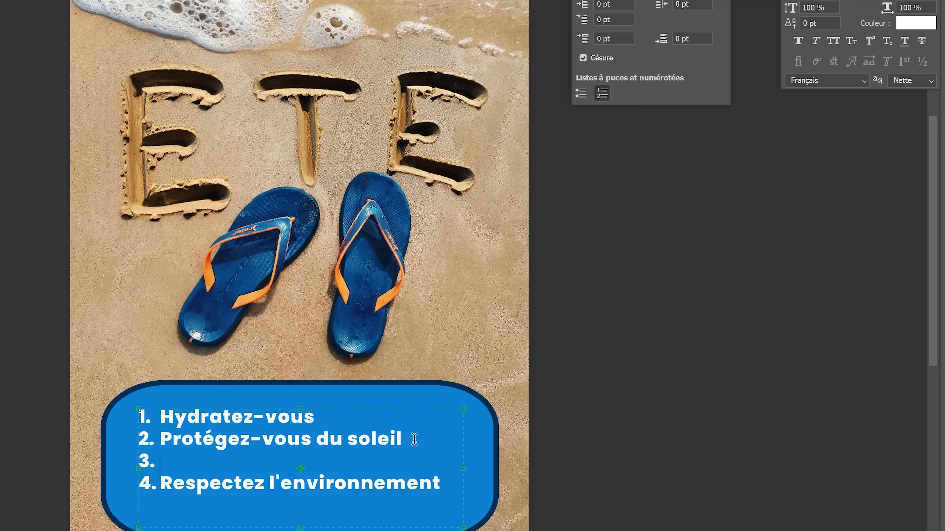
{"action": "key", "text": "BackSpace"}
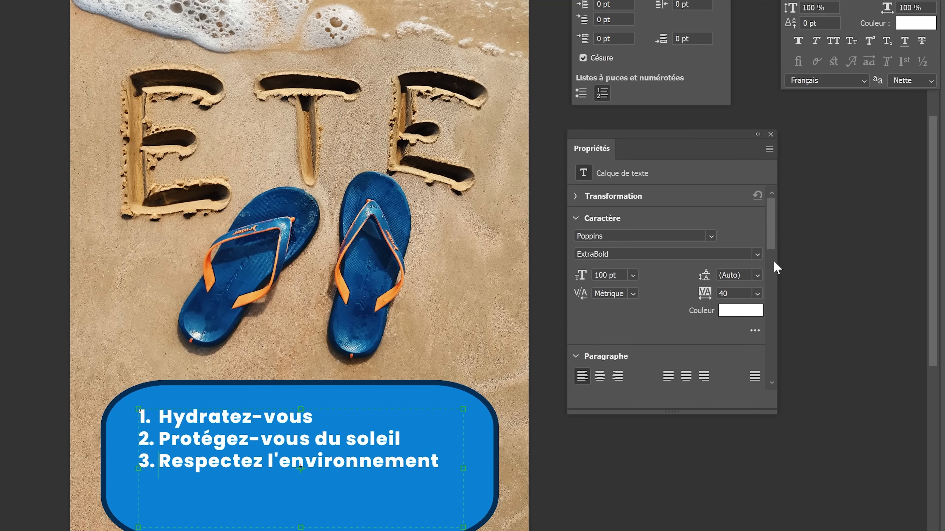
Enlarge the text properties, select the whole list and switch its numbering to capital letters, followed by uppercase Roman numerals.
{"action": "scroll", "coordinate": [774, 236], "scroll_direction": "down", "scroll_amount": 5}
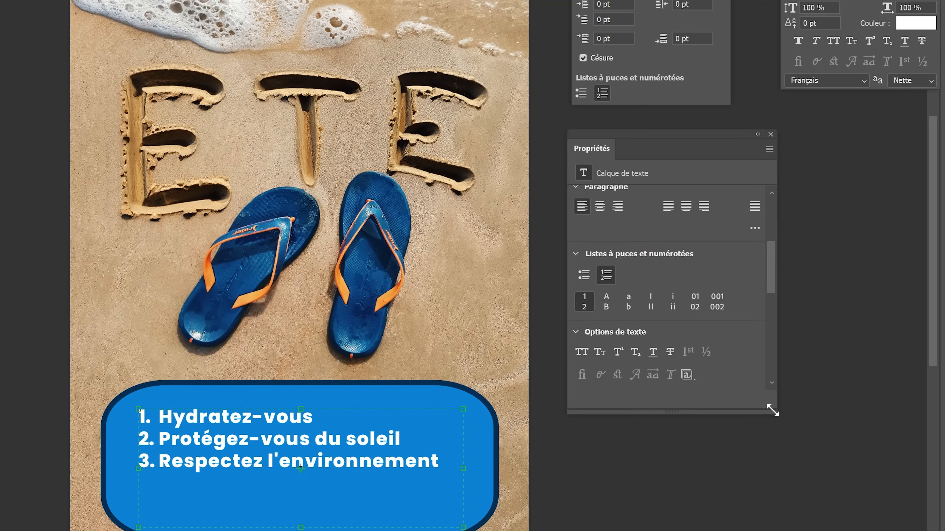
{"action": "left_click_drag", "start_coordinate": [772, 408], "coordinate": [820, 479]}
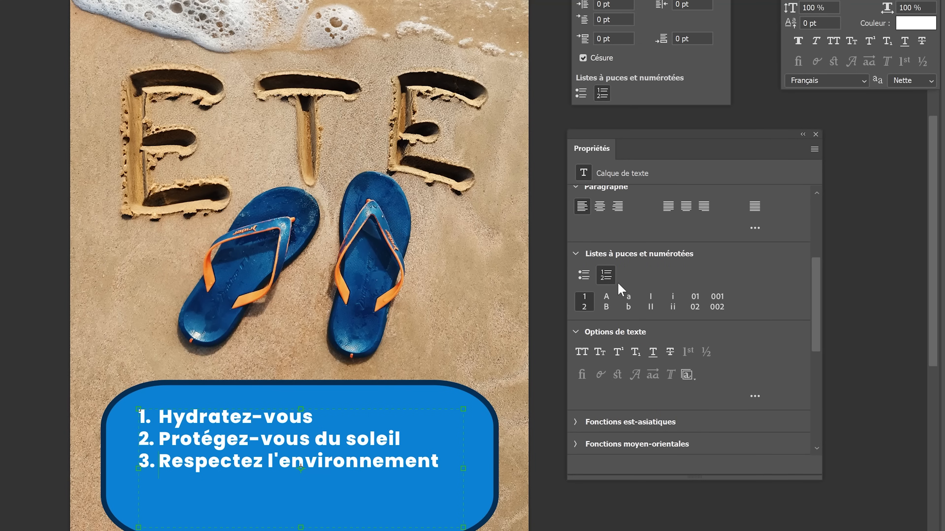
{"action": "left_click_drag", "start_coordinate": [445, 463], "coordinate": [54, 411]}
{"action": "left_click", "coordinate": [607, 302]}
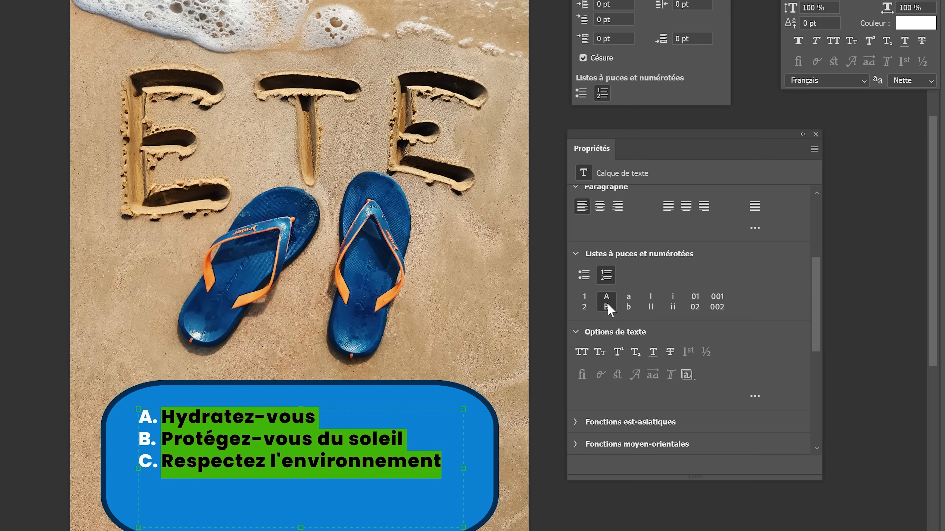
{"action": "left_click", "coordinate": [650, 303]}
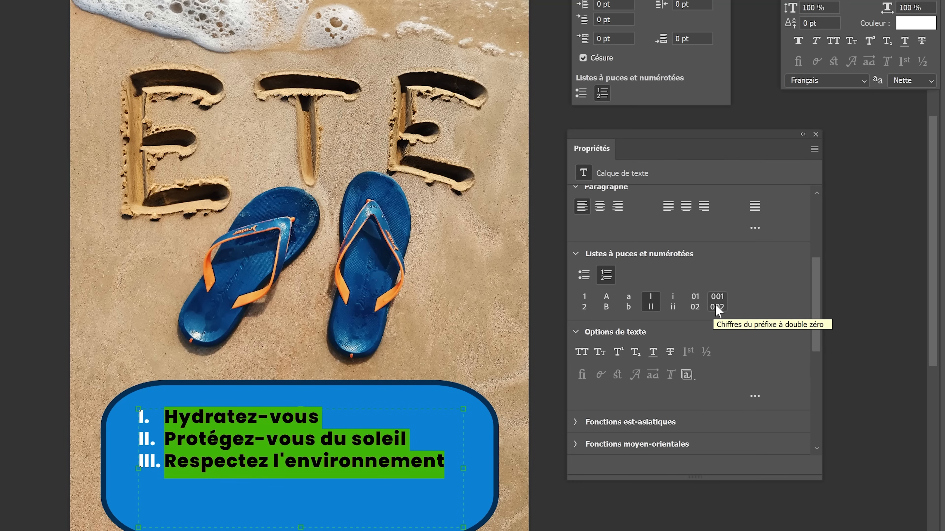
Change the selected list to bullets, trying the dash and hollow circle markers and ending on the square marker.
{"action": "left_click", "coordinate": [583, 276]}
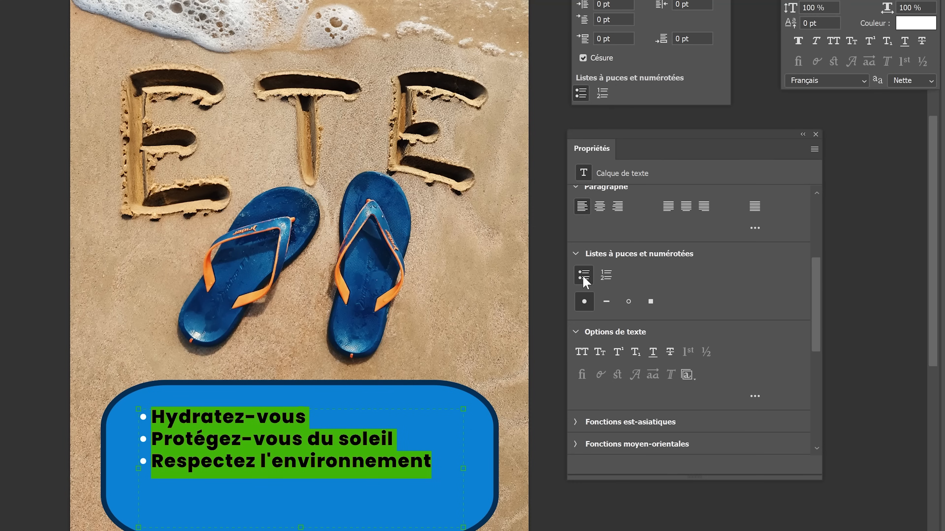
{"action": "left_click", "coordinate": [607, 305]}
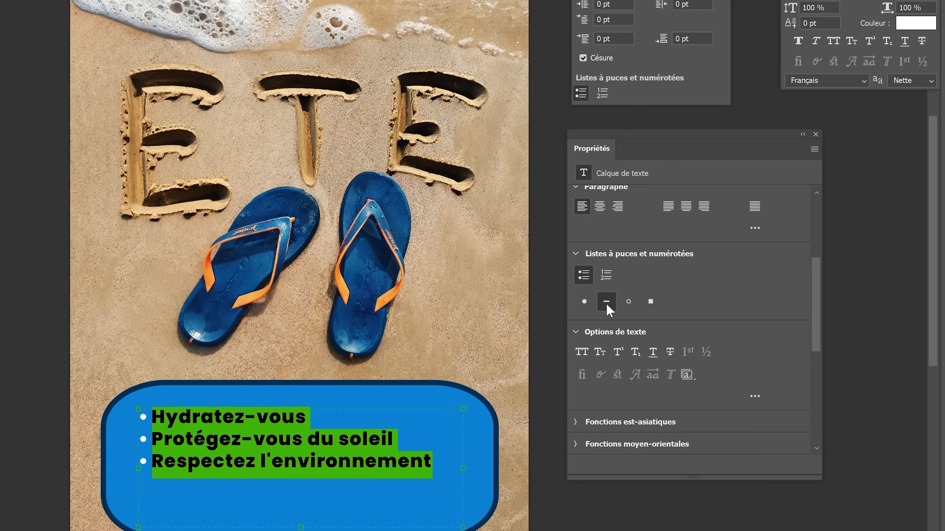
{"action": "left_click", "coordinate": [628, 303]}
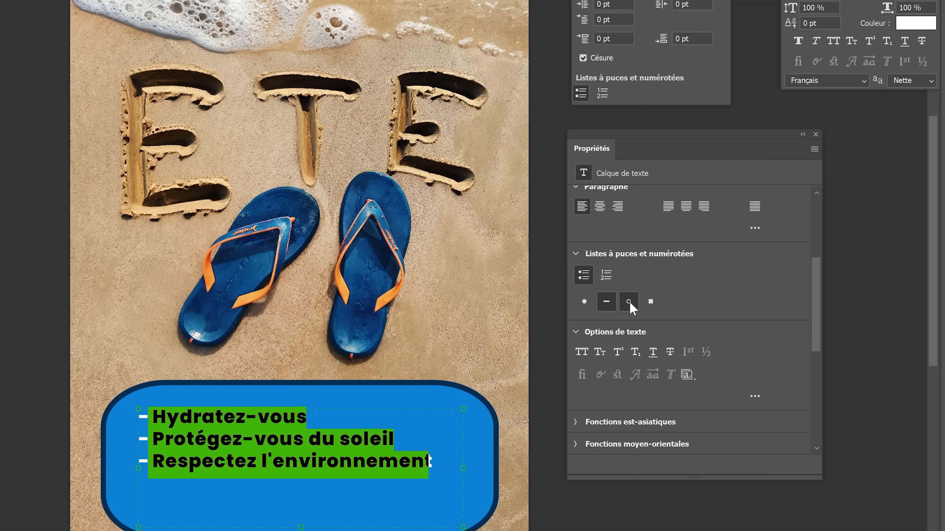
{"action": "left_click", "coordinate": [651, 302]}
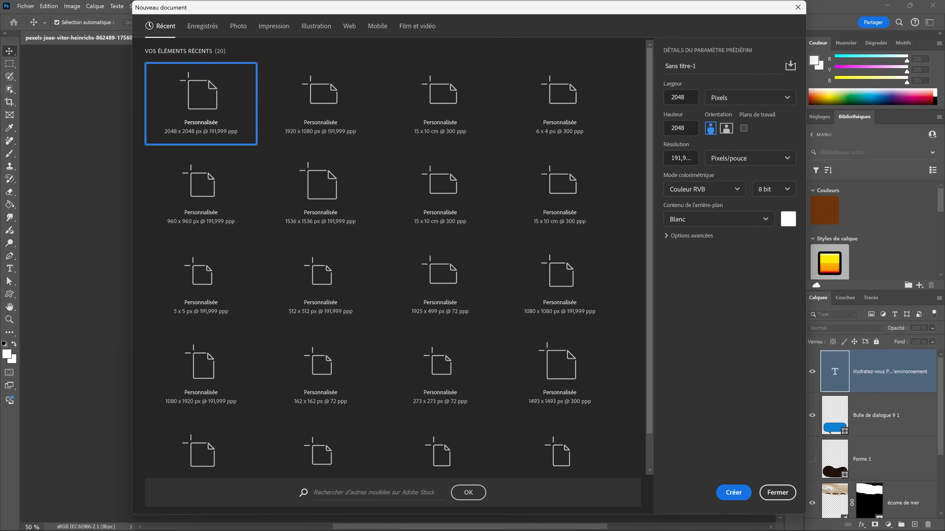
Create a 2048 × 2048 px RGB document with a white background, and close the floating Properties and Paragraph panels.
{"action": "left_click", "coordinate": [733, 495]}
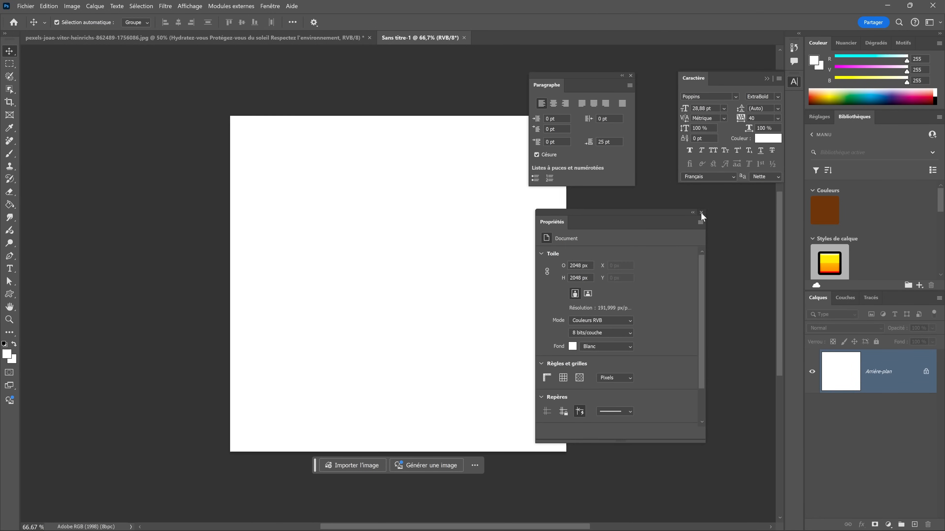
{"action": "left_click", "coordinate": [701, 212]}
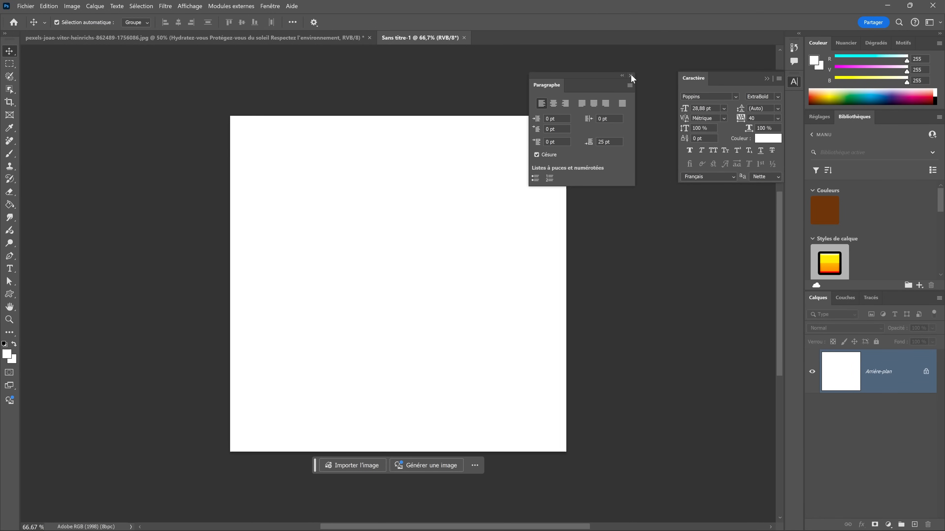
{"action": "left_click", "coordinate": [631, 76]}
{"action": "left_click_drag", "start_coordinate": [496, 199], "coordinate": [475, 185]}
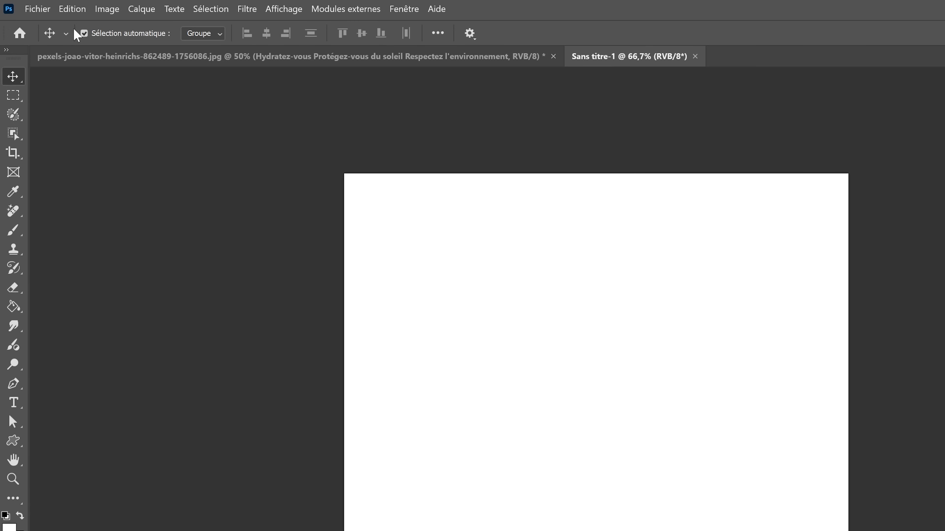
{"action": "left_click", "coordinate": [49, 6]}
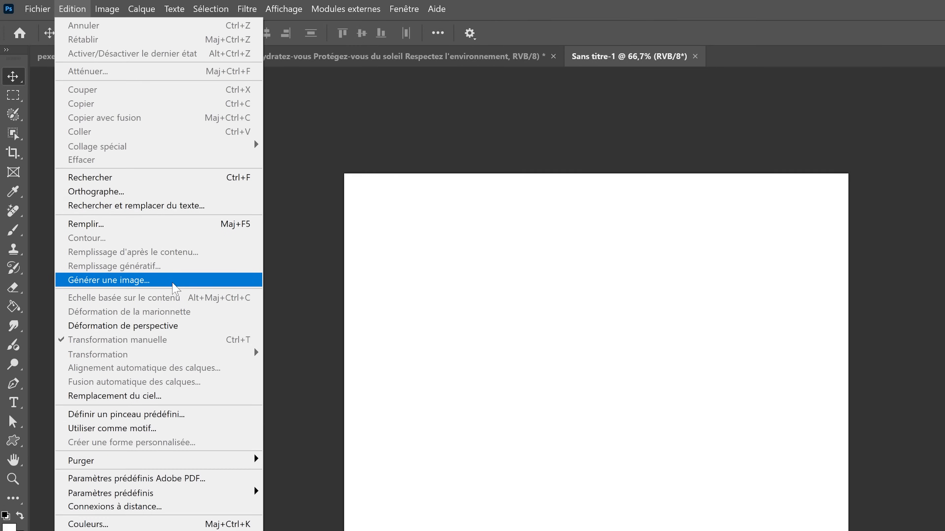
{"action": "left_click", "coordinate": [363, 246]}
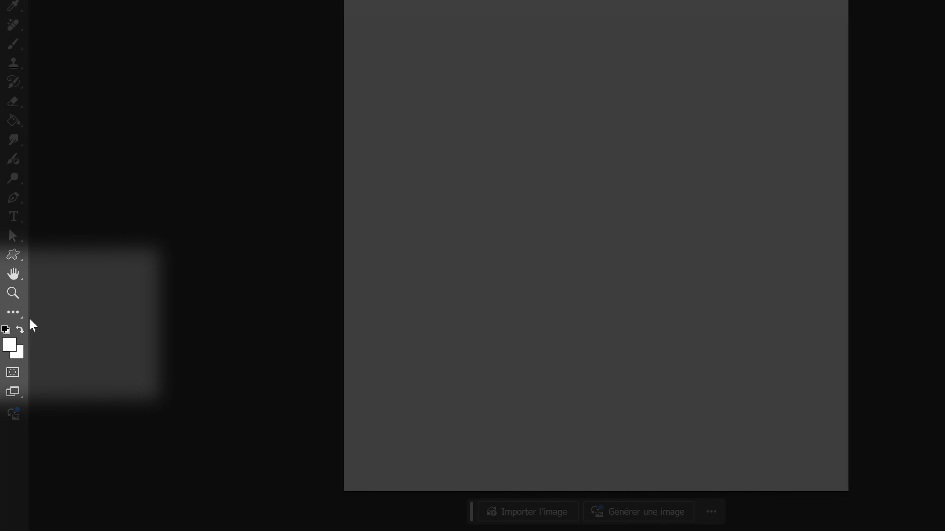
{"action": "mouse_move", "coordinate": [16, 358]}
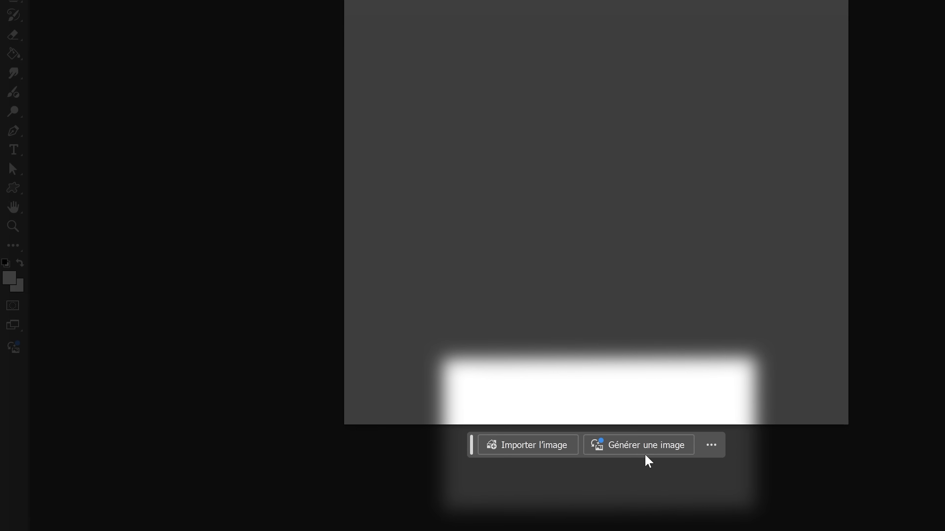
{"action": "mouse_move", "coordinate": [644, 449]}
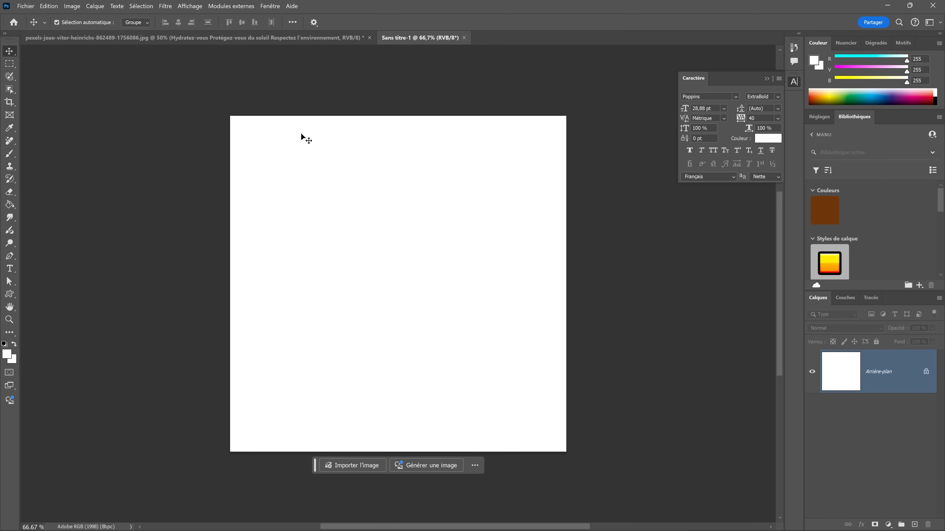
{"action": "mouse_move", "coordinate": [403, 469]}
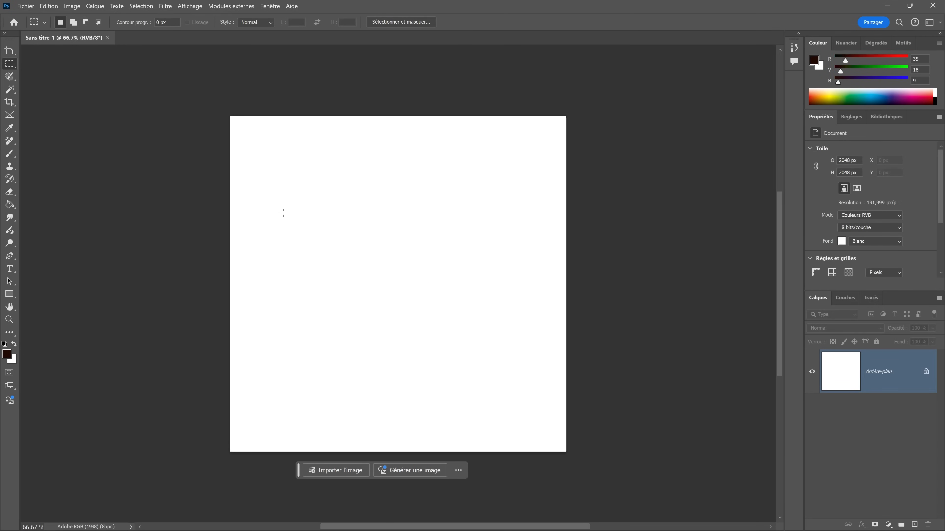
Generate an image in the blank document from the prompt "Scène miniature d'un bord de mer".
{"action": "left_click_drag", "start_coordinate": [335, 217], "coordinate": [316, 207]}
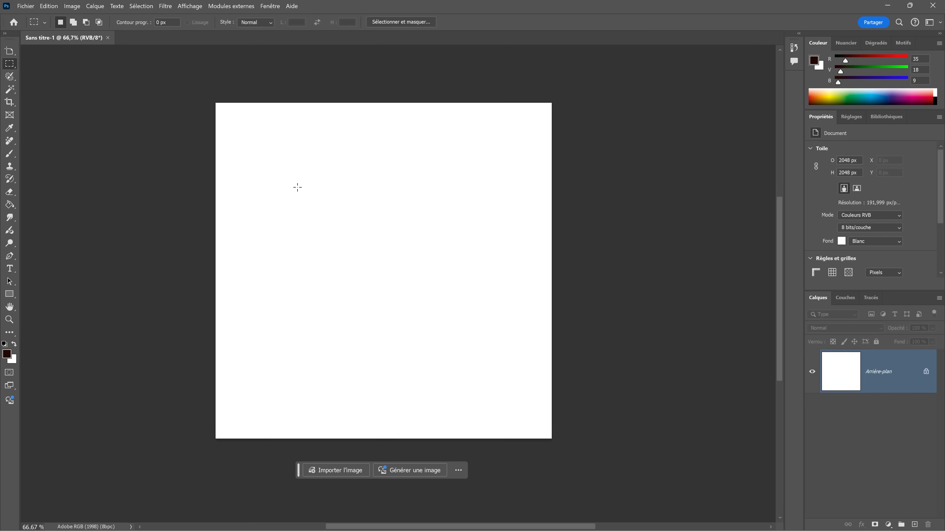
{"action": "left_click", "coordinate": [420, 472]}
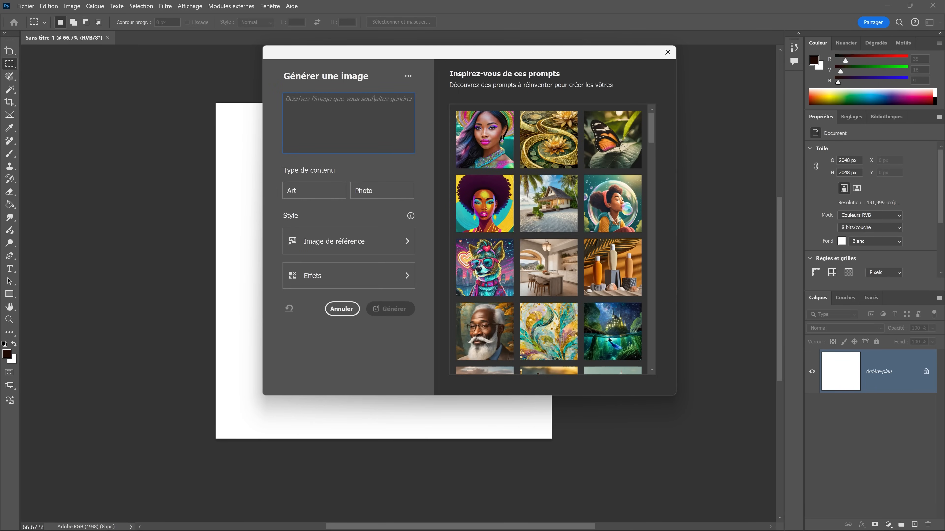
{"action": "type", "text": "Scène miniature d'un bord de mer"}
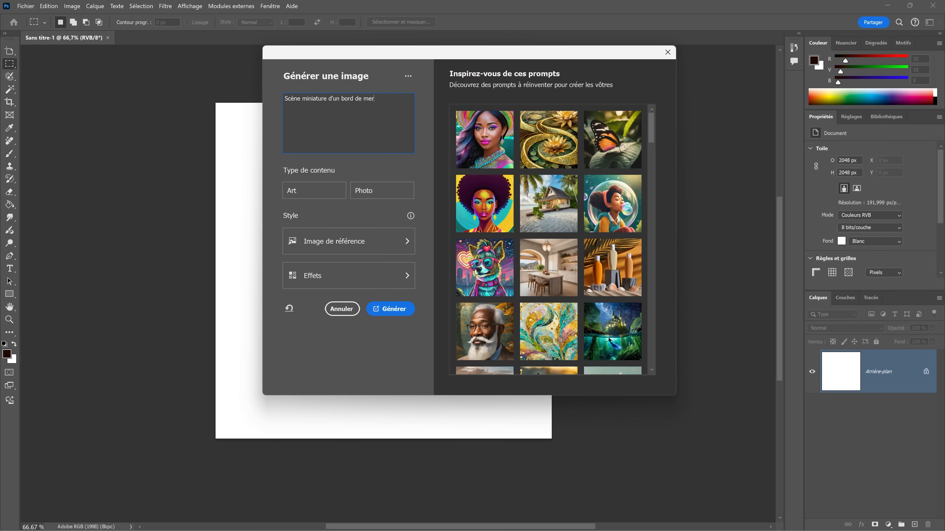
{"action": "left_click", "coordinate": [396, 311]}
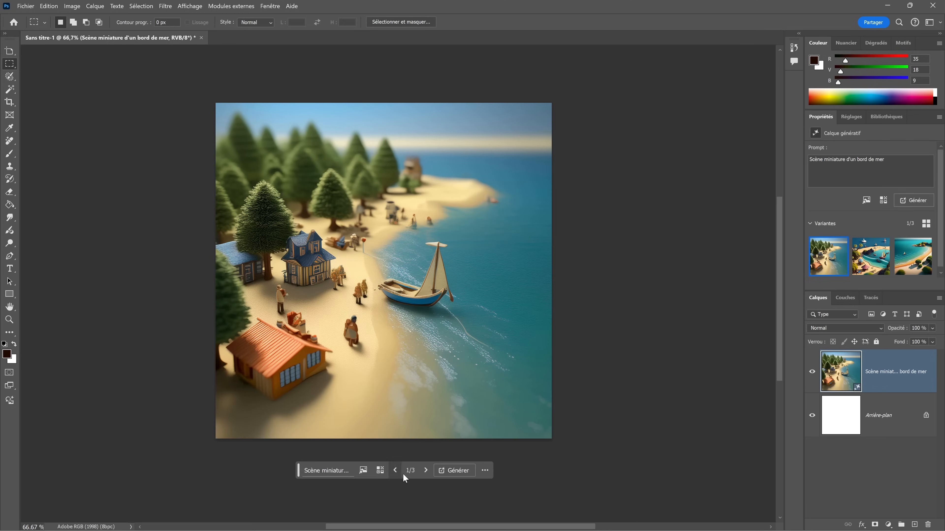
Show the third variation of the generated image, then float the layer's Properties panel beside the canvas and enlarge it.
{"action": "left_click", "coordinate": [427, 470]}
{"action": "left_click", "coordinate": [426, 470]}
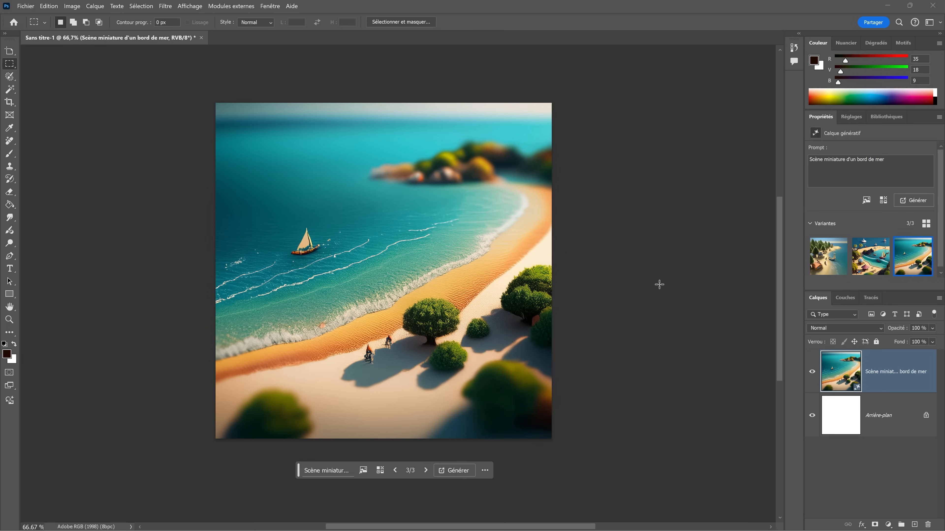
{"action": "left_click_drag", "start_coordinate": [764, 124], "coordinate": [624, 83]}
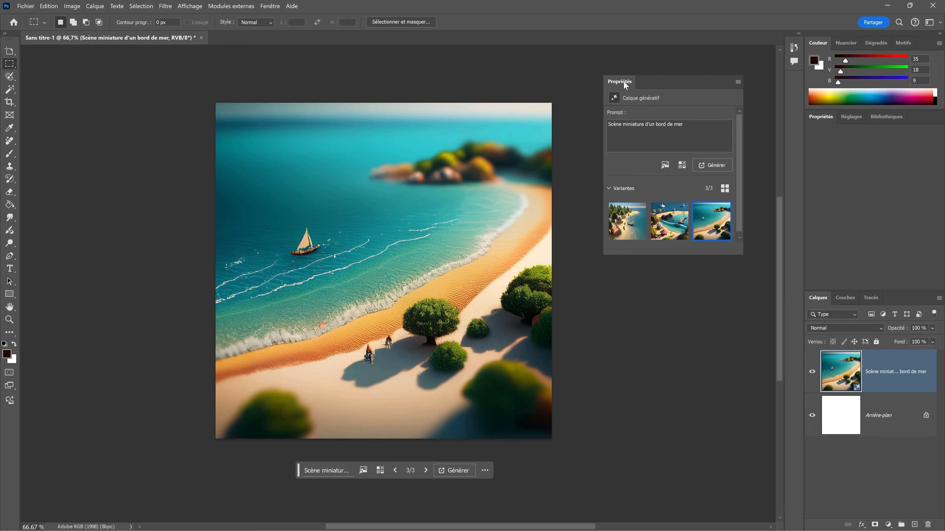
{"action": "left_click_drag", "start_coordinate": [742, 254], "coordinate": [753, 350]}
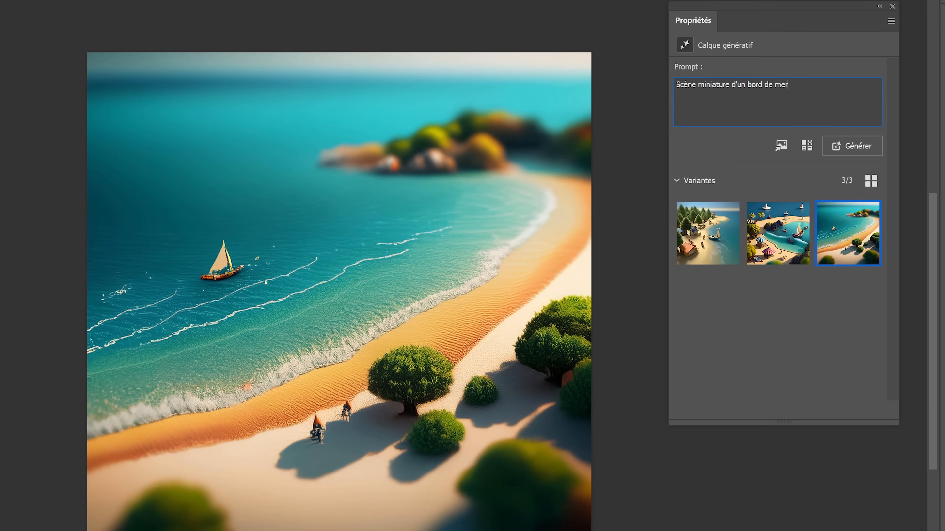
Generate new variations with the prompt "Scène miniature d'un bord de mer méditerranée" and compare them, ending on the first one.
{"action": "type", "text": "méditerranée"}
{"action": "left_click", "coordinate": [854, 146]}
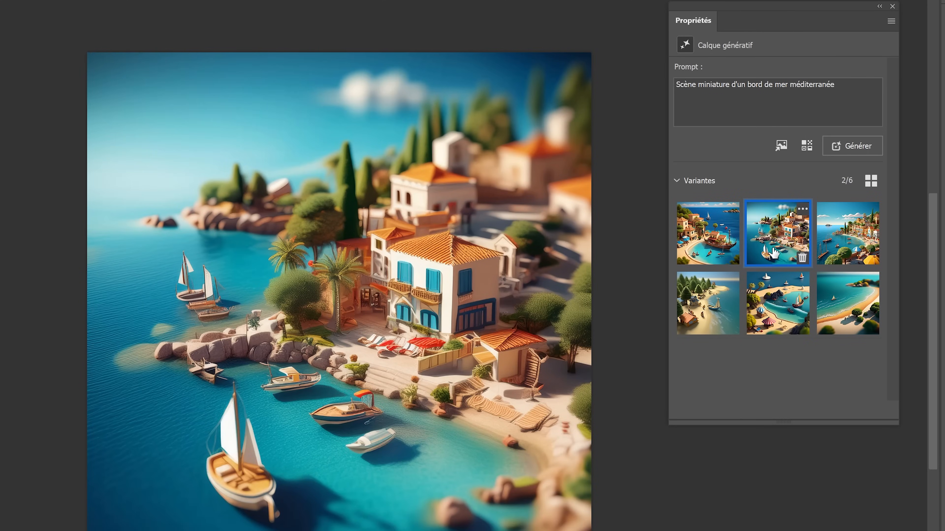
{"action": "left_click", "coordinate": [855, 243]}
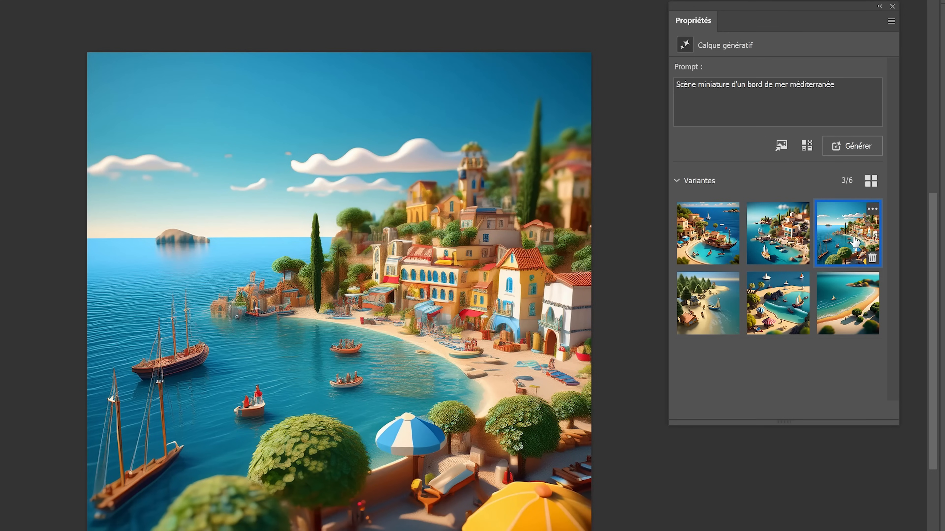
{"action": "left_click", "coordinate": [791, 240]}
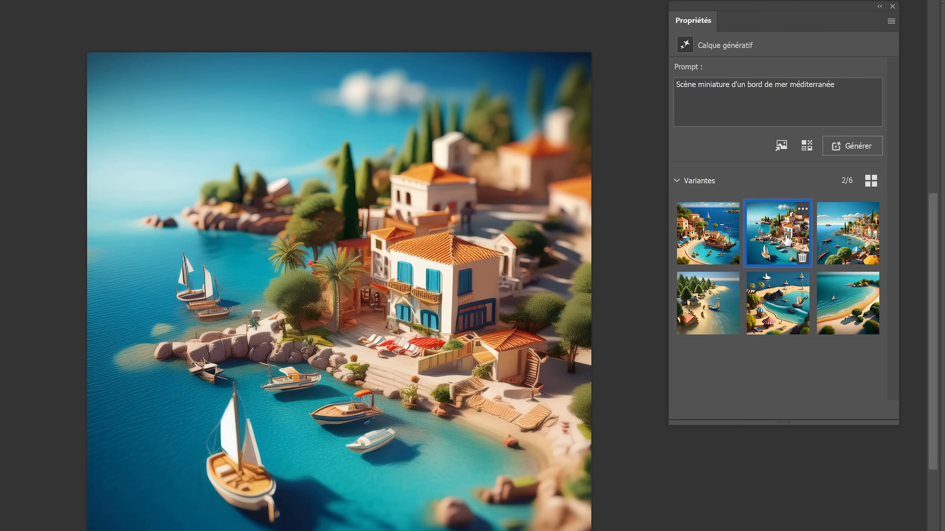
{"action": "left_click", "coordinate": [711, 234]}
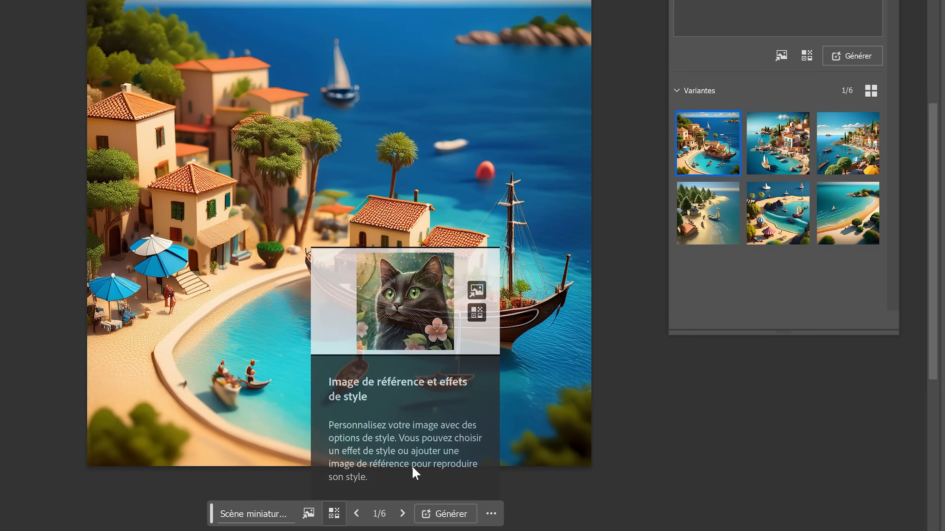
Choose the green landscape with the large yellow sun from the gallery as the reference image and generate new variations.
{"action": "left_click", "coordinate": [782, 56]}
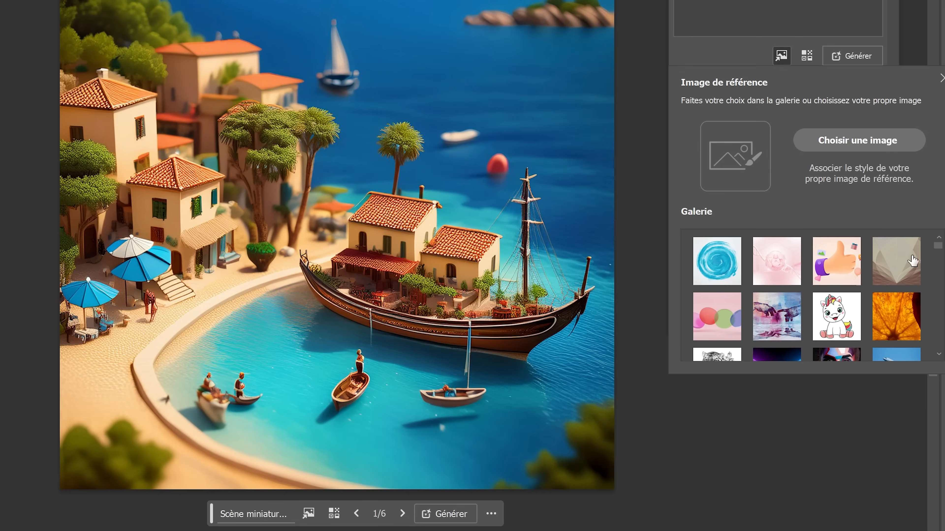
{"action": "left_click_drag", "start_coordinate": [939, 247], "coordinate": [935, 277]}
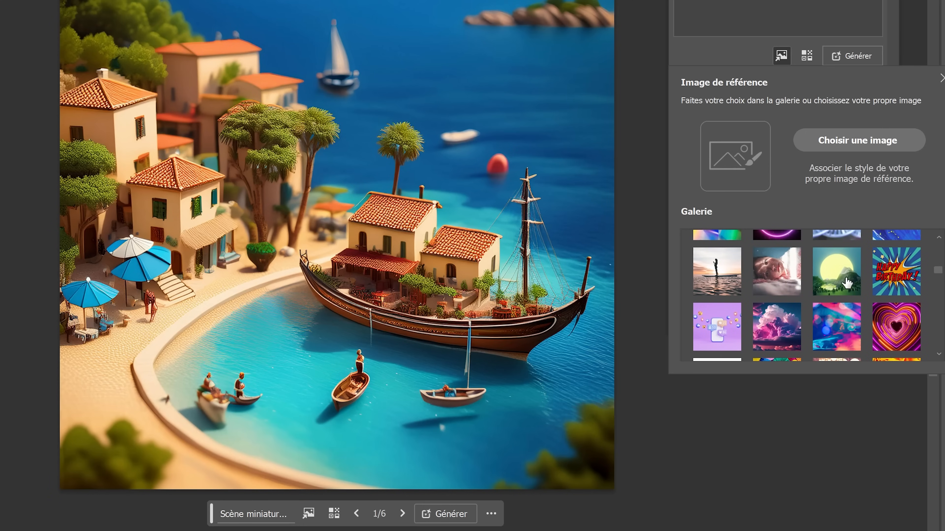
{"action": "left_click", "coordinate": [834, 280]}
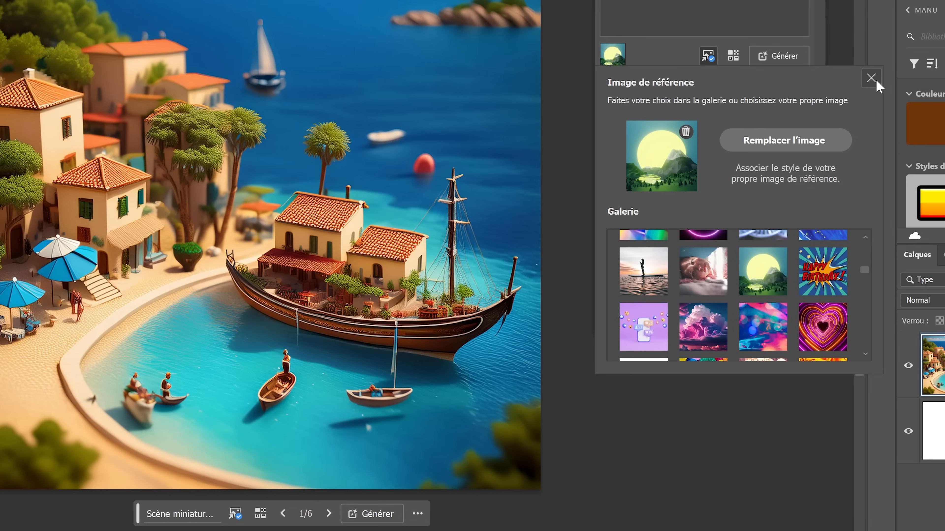
{"action": "left_click", "coordinate": [872, 79]}
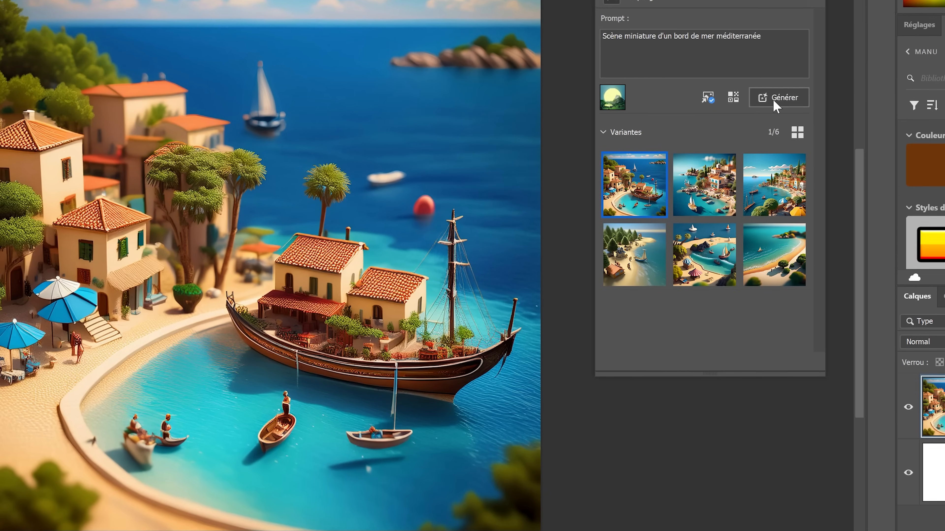
{"action": "left_click", "coordinate": [775, 106]}
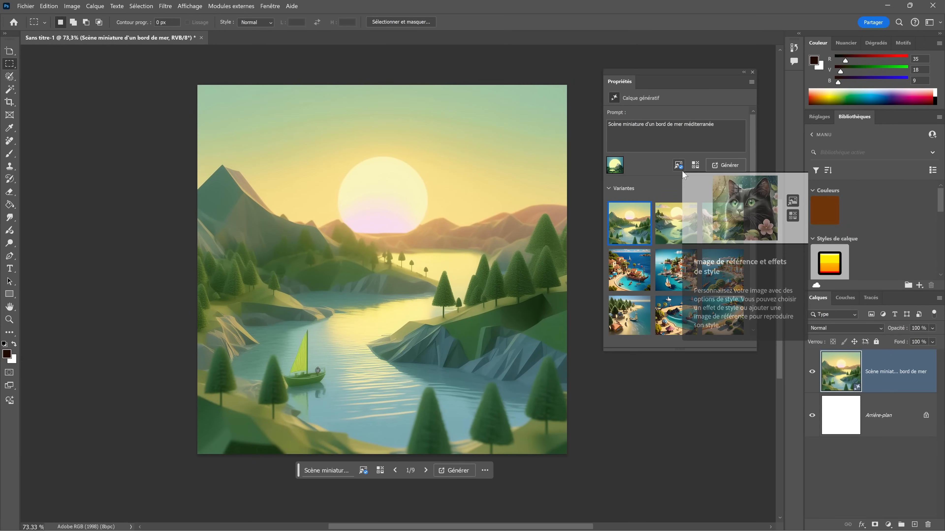
Compare the three sunlit landscape variations, then select the Mediterranean variation with the white, blue-shuttered house.
{"action": "left_click", "coordinate": [673, 230]}
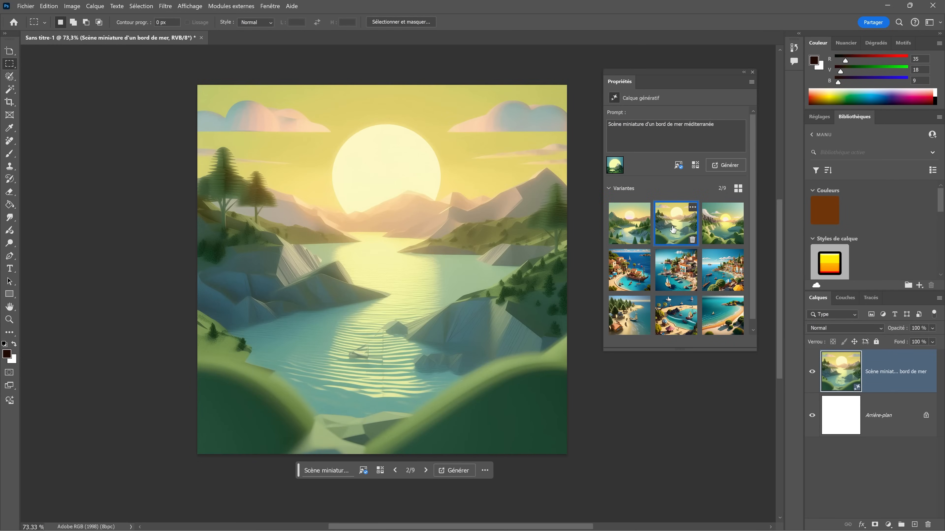
{"action": "left_click", "coordinate": [725, 234]}
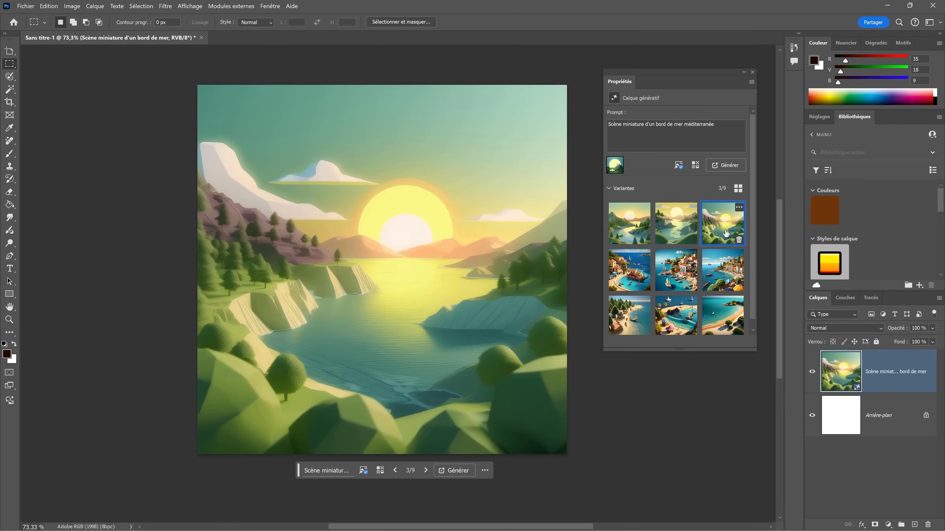
{"action": "left_click", "coordinate": [675, 230]}
{"action": "left_click", "coordinate": [632, 230]}
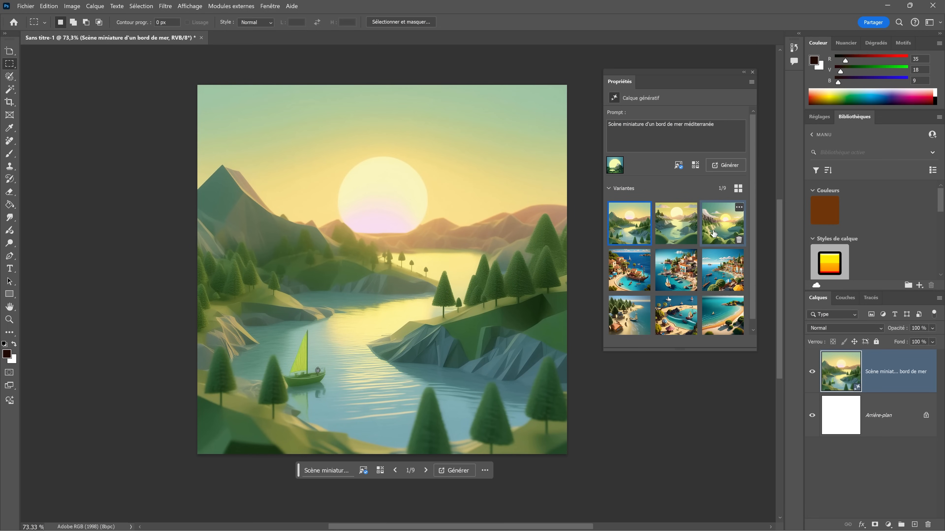
{"action": "left_click", "coordinate": [678, 268]}
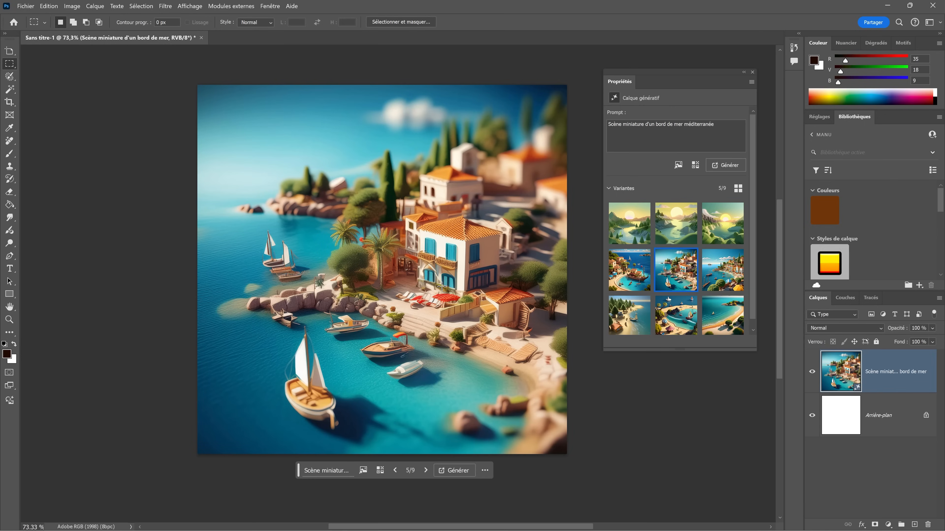
Generate new variations with the Photo content type and the layered paper effect ("Papier sup...") from the Matières category.
{"action": "left_click", "coordinate": [695, 166]}
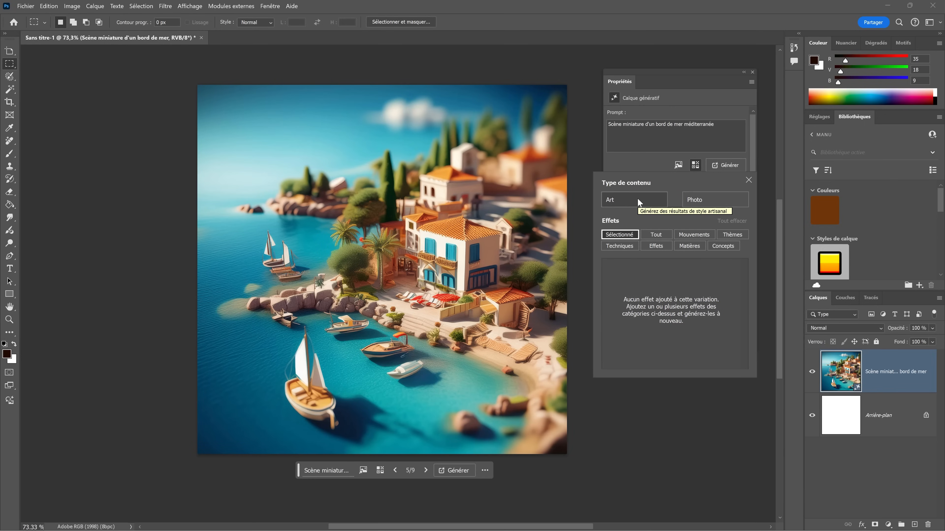
{"action": "left_click", "coordinate": [707, 196]}
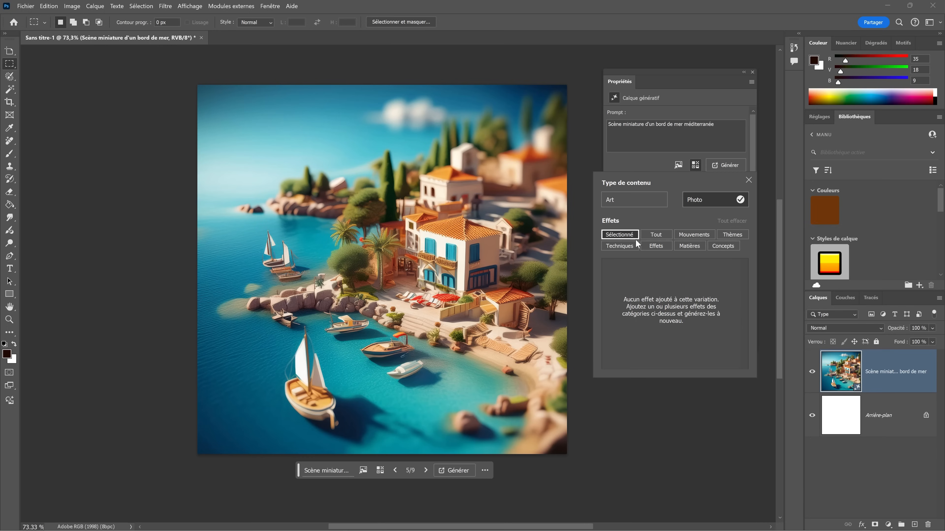
{"action": "left_click", "coordinate": [688, 247]}
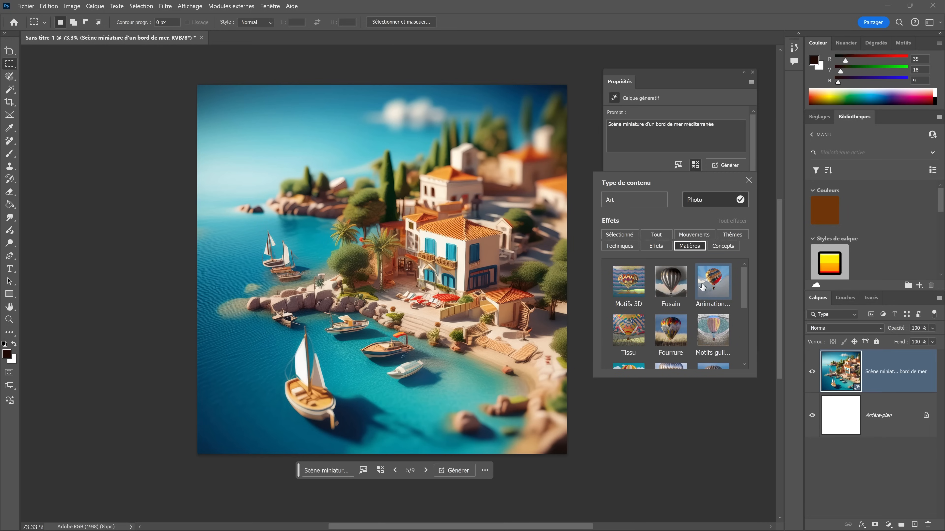
{"action": "scroll", "coordinate": [702, 287], "scroll_direction": "down", "scroll_amount": 1}
{"action": "scroll", "coordinate": [728, 303], "scroll_direction": "down", "scroll_amount": 1}
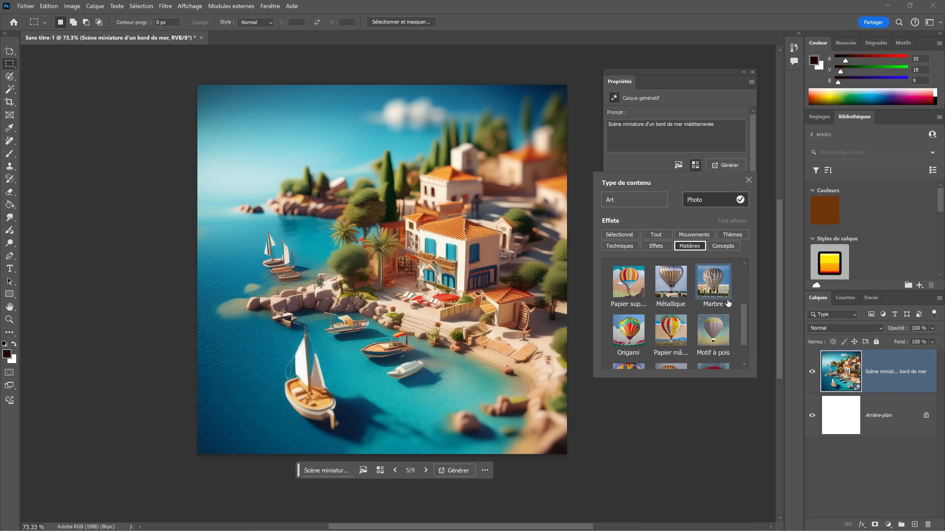
{"action": "left_click", "coordinate": [628, 290]}
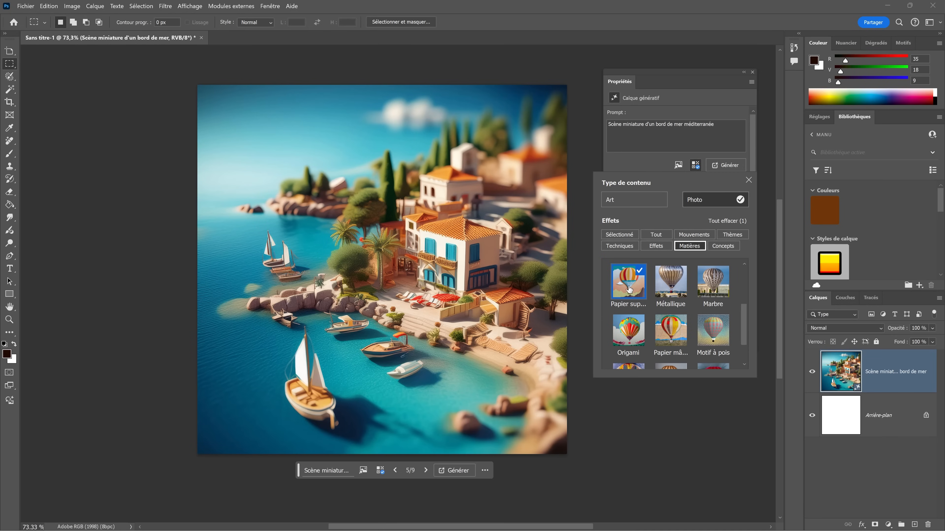
{"action": "left_click", "coordinate": [636, 201]}
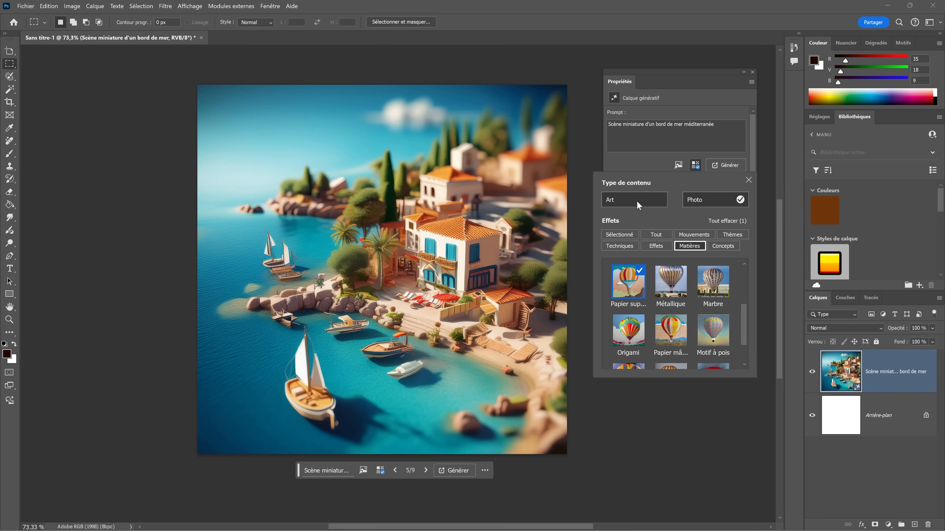
{"action": "left_click", "coordinate": [749, 180]}
{"action": "left_click", "coordinate": [726, 164]}
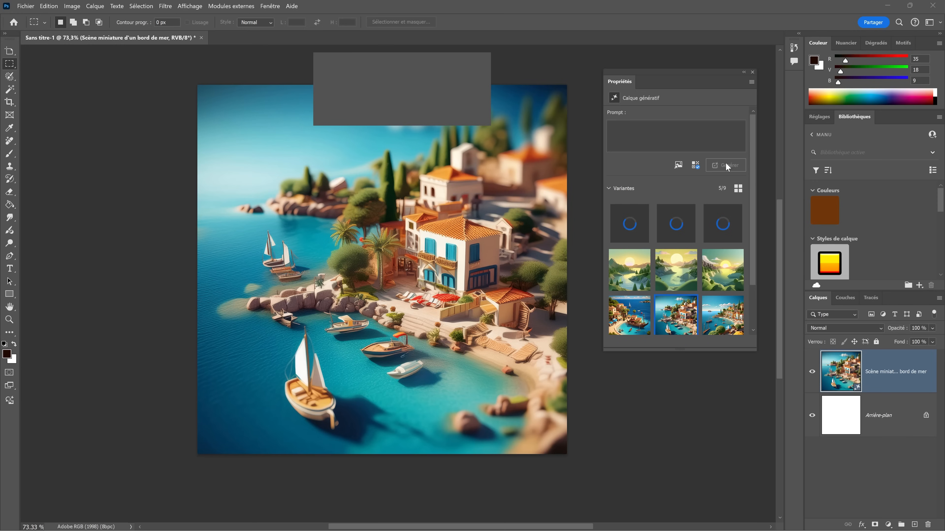
View the second and third paper-style variations, then return to the Mediterranean variation with the blue-shuttered house.
{"action": "left_click", "coordinate": [666, 224]}
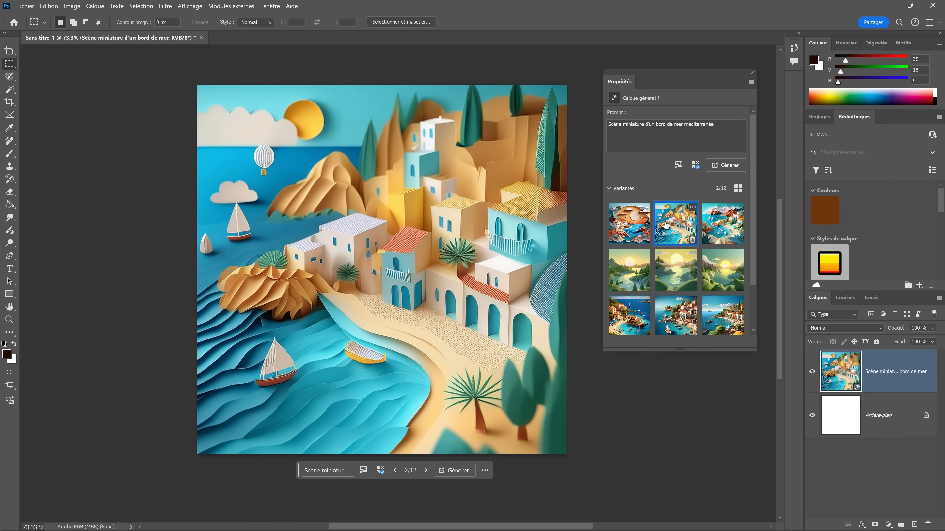
{"action": "left_click", "coordinate": [717, 226]}
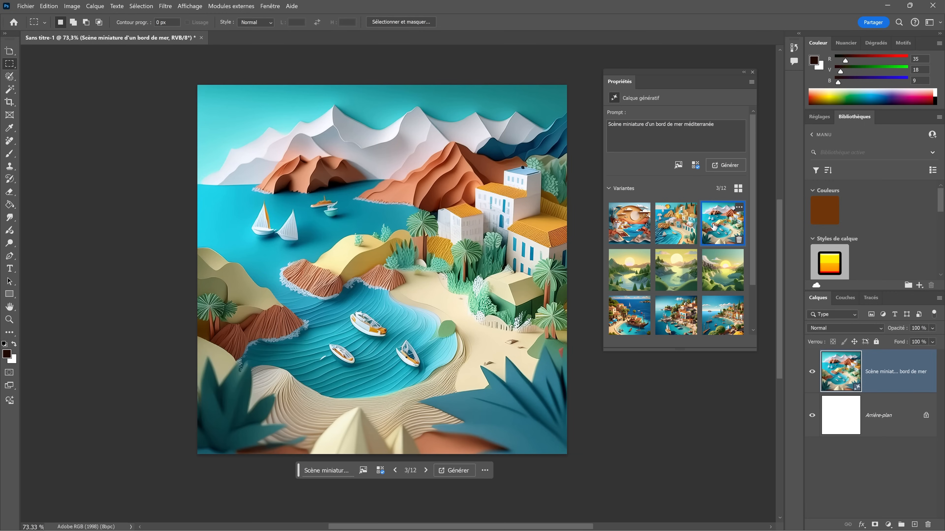
{"action": "left_click", "coordinate": [675, 308]}
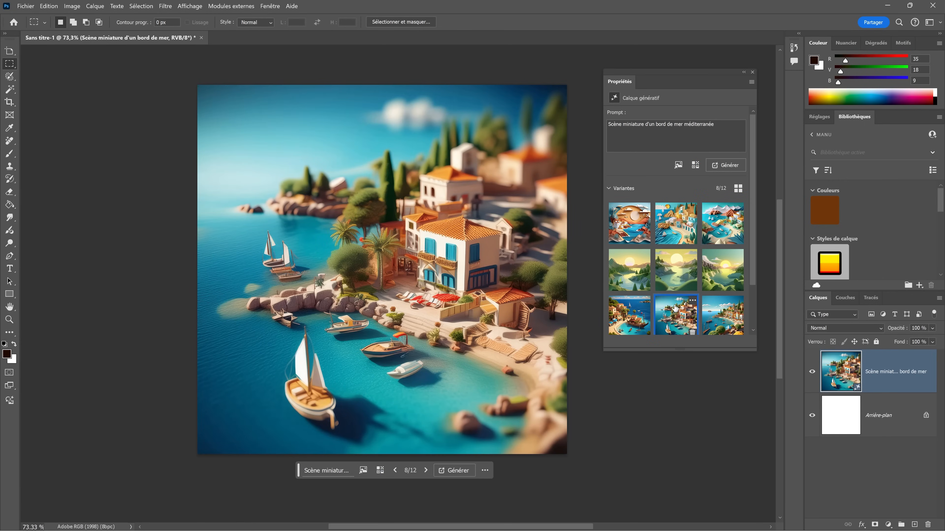
Load a custom image of a turquoise rocky coast as the reference image and generate new variations.
{"action": "left_click", "coordinate": [678, 165]}
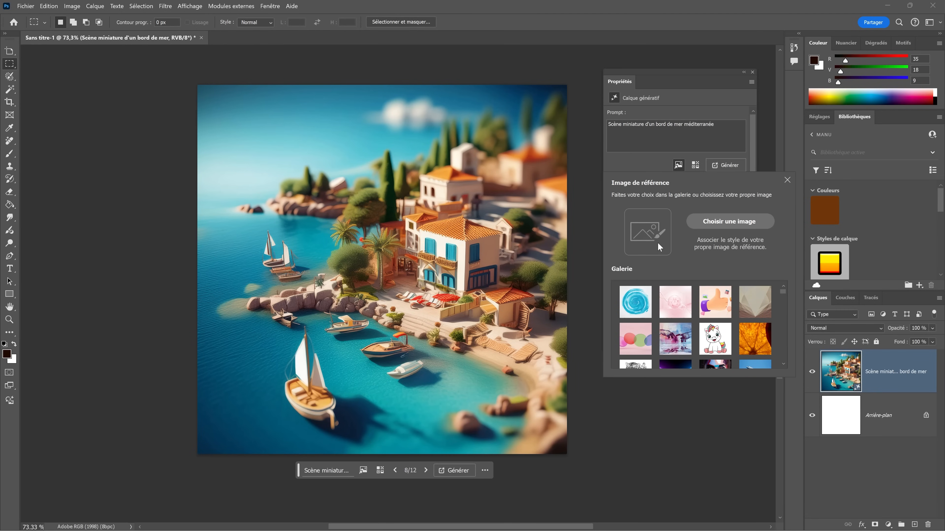
{"action": "left_click", "coordinate": [729, 222]}
{"action": "left_click", "coordinate": [729, 220]}
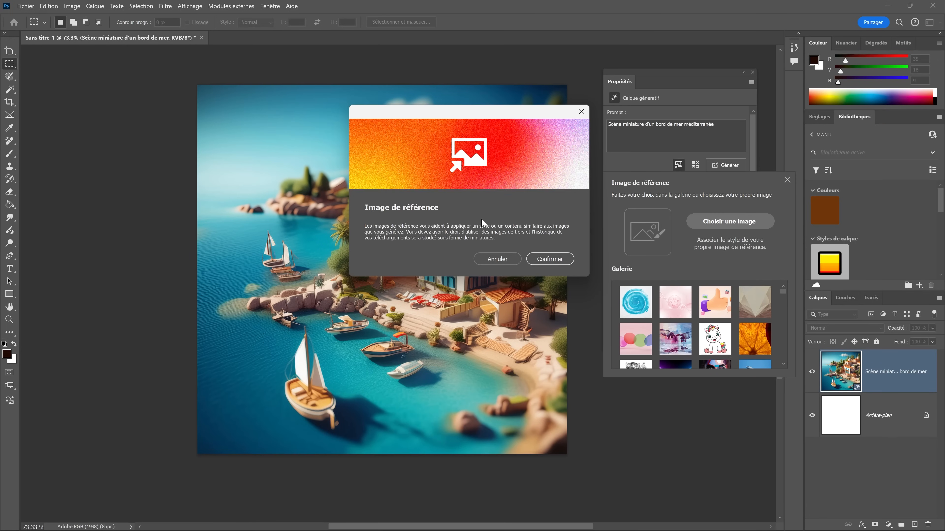
{"action": "left_click", "coordinate": [534, 256]}
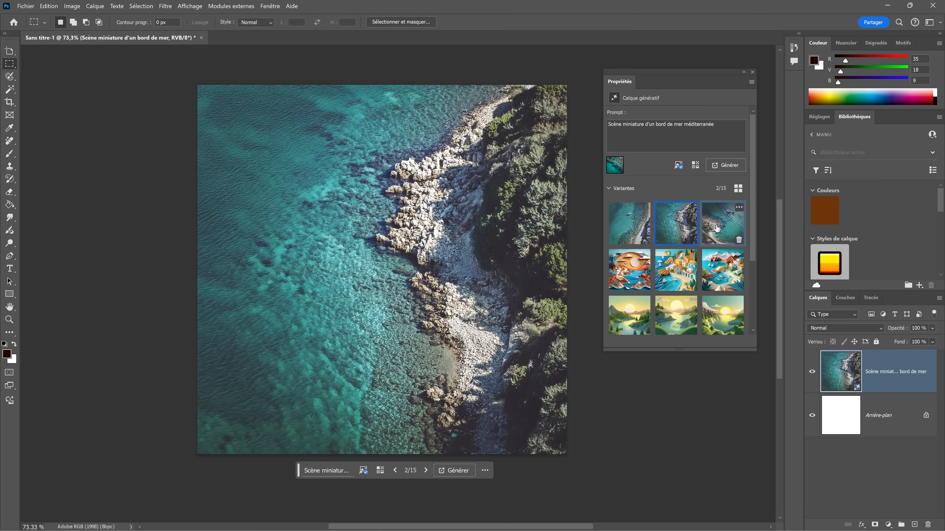
View the aerial coast variation with the boat, then reselect the Mediterranean variation with the white, blue-shuttered house.
{"action": "left_click", "coordinate": [630, 229]}
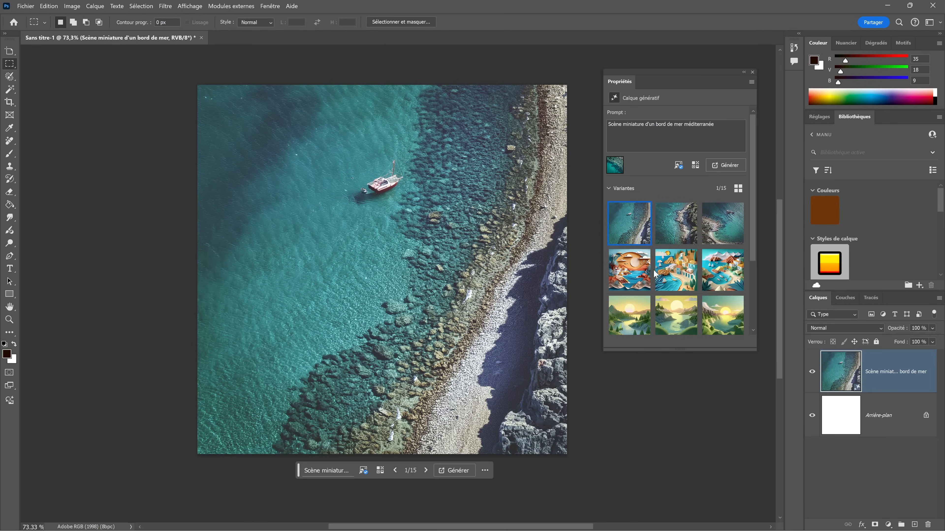
{"action": "scroll", "coordinate": [670, 268], "scroll_direction": "down", "scroll_amount": 2}
{"action": "scroll", "coordinate": [673, 263], "scroll_direction": "down", "scroll_amount": 3}
{"action": "left_click", "coordinate": [672, 291]}
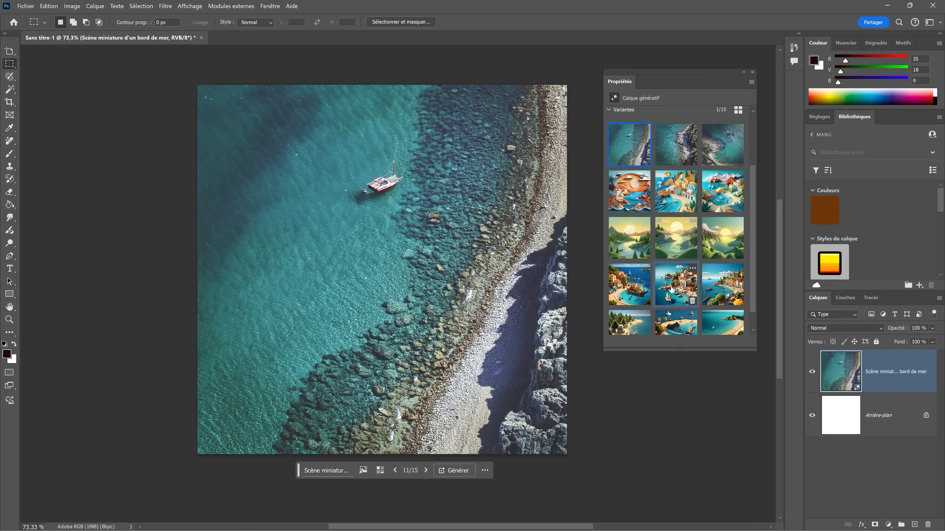
Crop the canvas outward past the image's right edge to about double its width, filling the new area with Développement génératif and no prompt.
{"action": "left_click_drag", "start_coordinate": [492, 285], "coordinate": [362, 279]}
{"action": "left_click", "coordinate": [10, 102]}
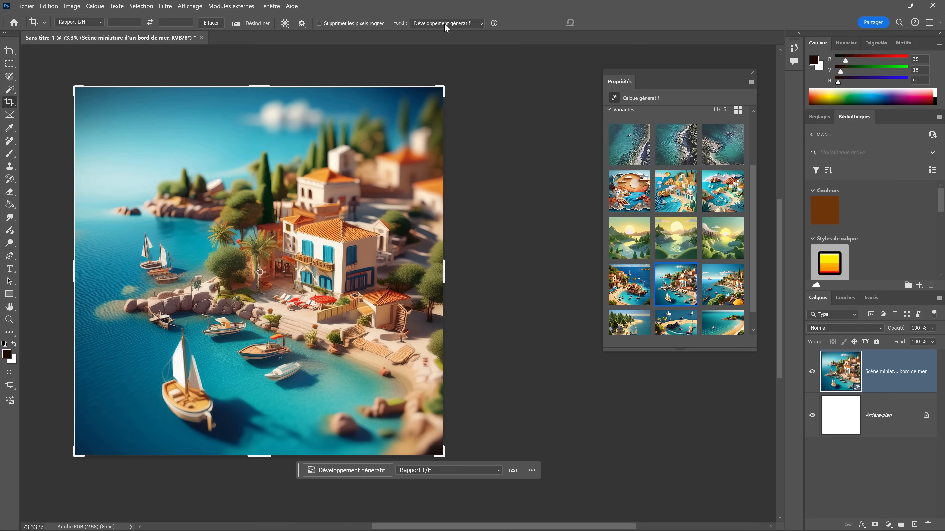
{"action": "left_click_drag", "start_coordinate": [444, 272], "coordinate": [630, 265]}
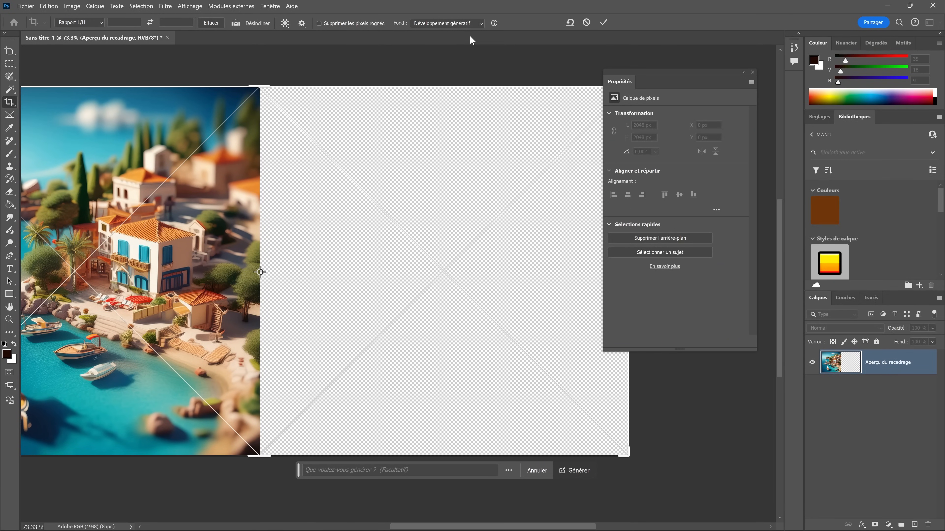
{"action": "left_click", "coordinate": [606, 24]}
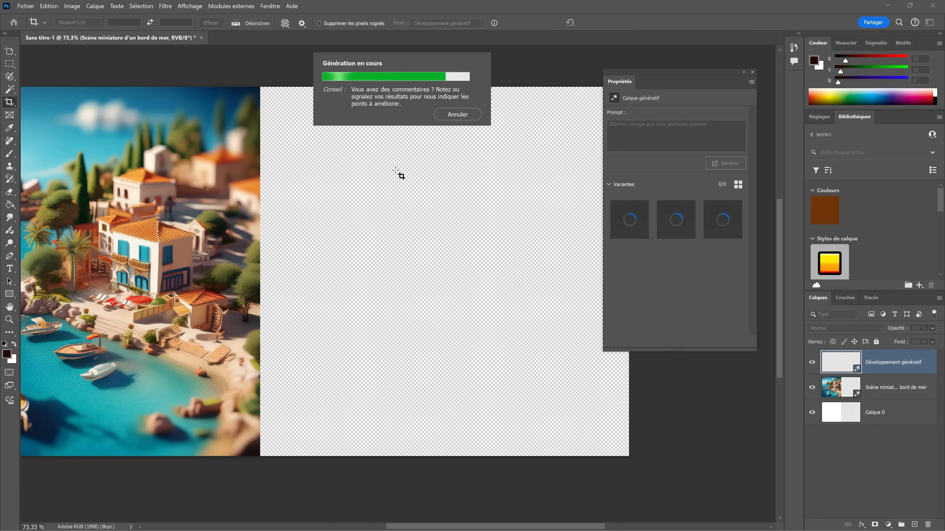
Inspect the seam between the original and generated areas at 400%, then view the whole extended image with the layer properties closed.
{"action": "left_click_drag", "start_coordinate": [370, 272], "coordinate": [370, 273]}
{"action": "left_click", "coordinate": [370, 272]}
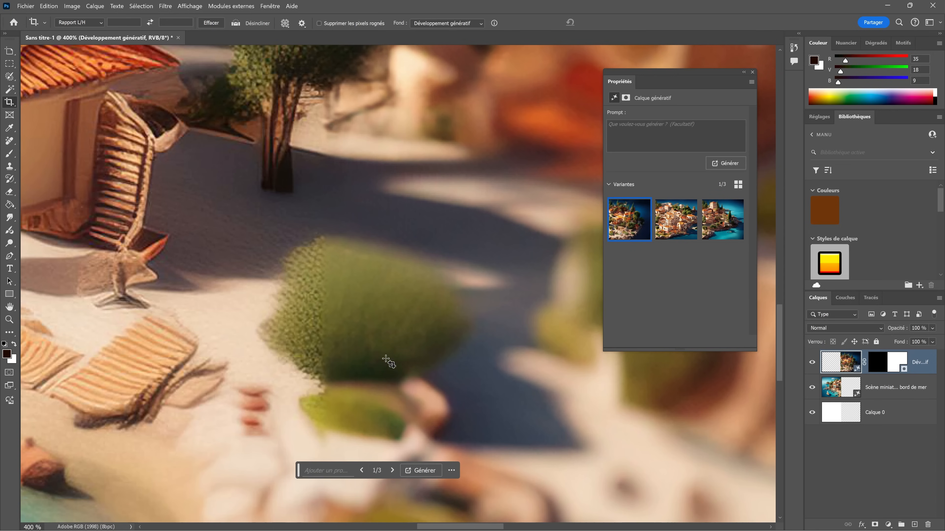
{"action": "left_click_drag", "start_coordinate": [245, 297], "coordinate": [300, 281]}
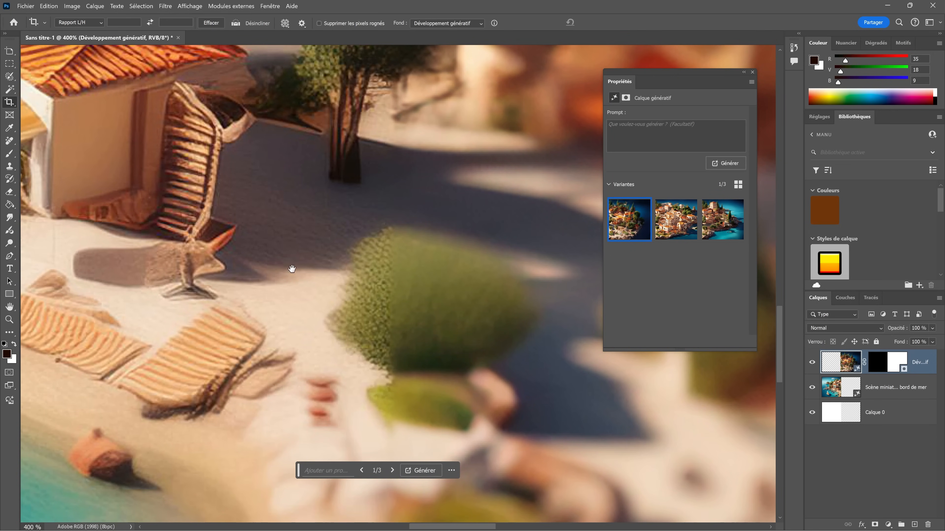
{"action": "left_click", "coordinate": [383, 272], "text": "alt"}
{"action": "scroll", "coordinate": [383, 272], "scroll_direction": "down", "scroll_amount": 5}
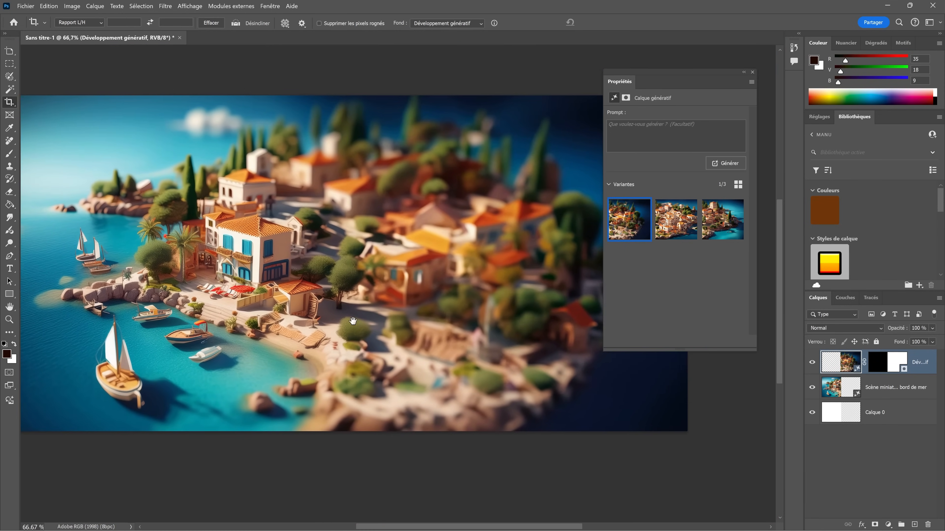
{"action": "left_click_drag", "start_coordinate": [352, 321], "coordinate": [414, 304]}
{"action": "left_click", "coordinate": [753, 72]}
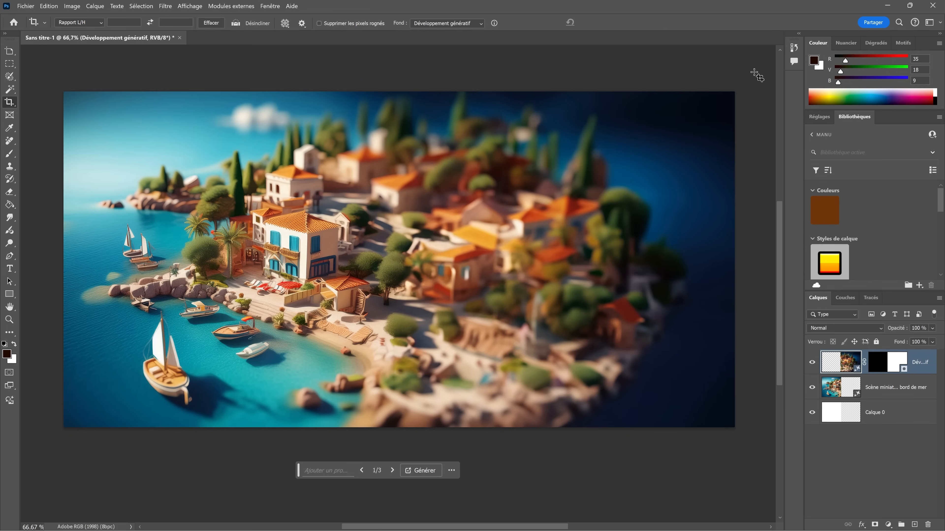